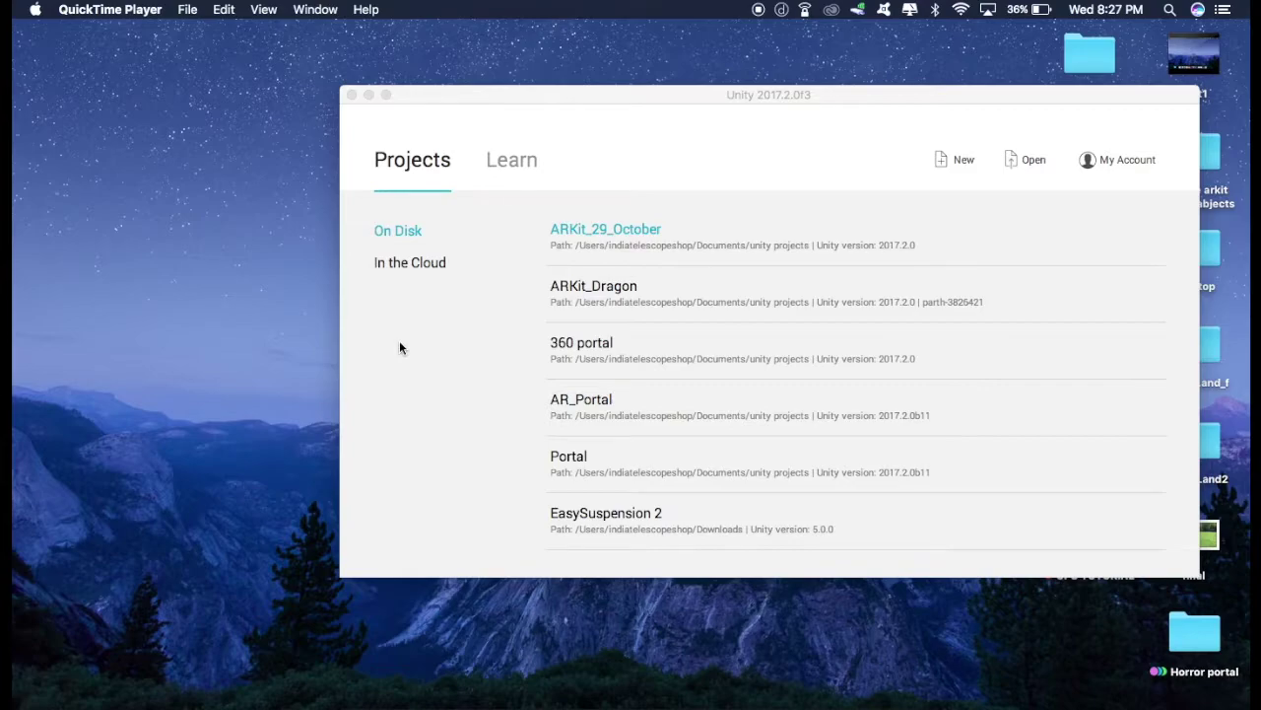
Create a new Unity project named AR_DRAGON.
left_click(952, 160)
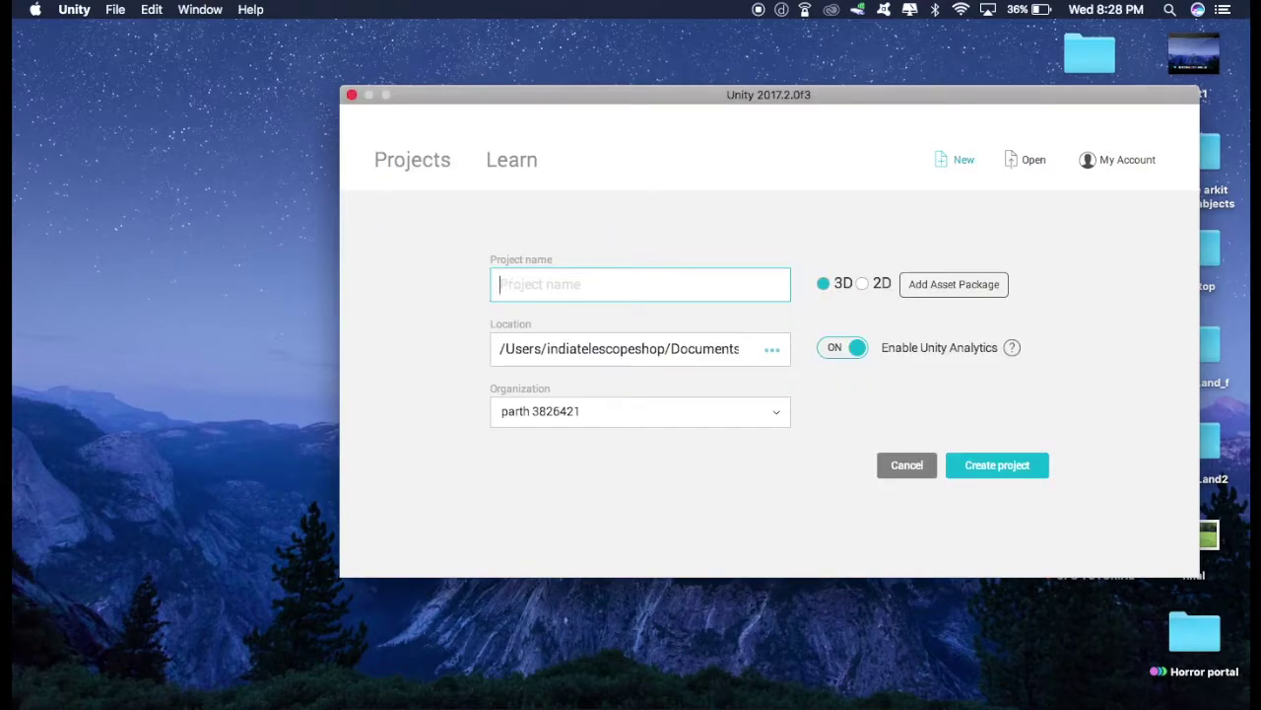
type("AR_DRAGON")
left_click(985, 469)
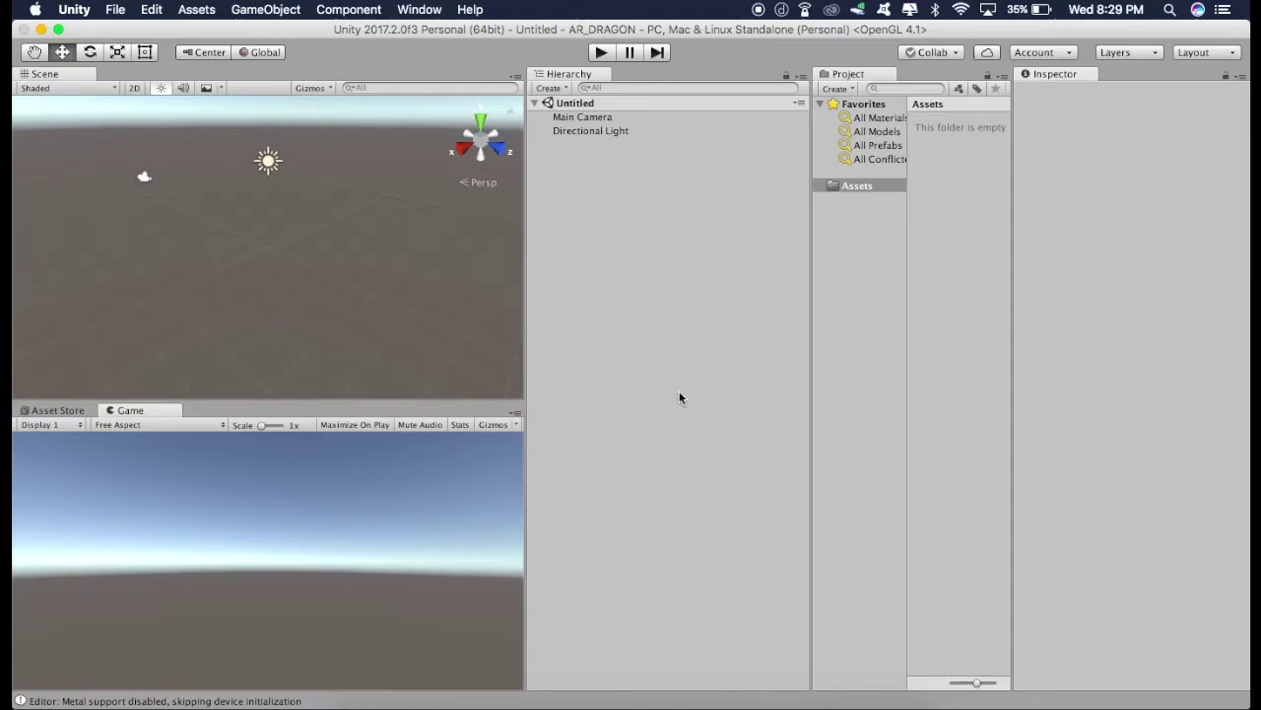
Switch the editor to the 2 by 3 window layout.
left_click(419, 9)
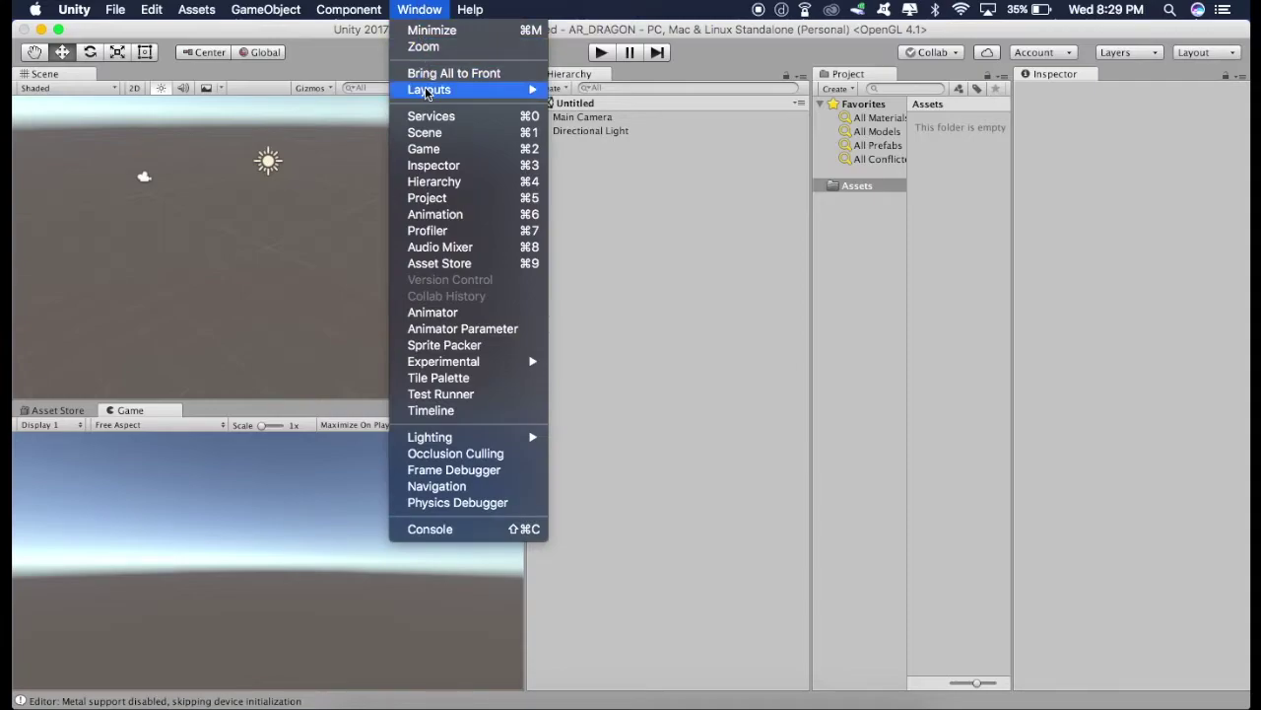
mouse_move(426, 90)
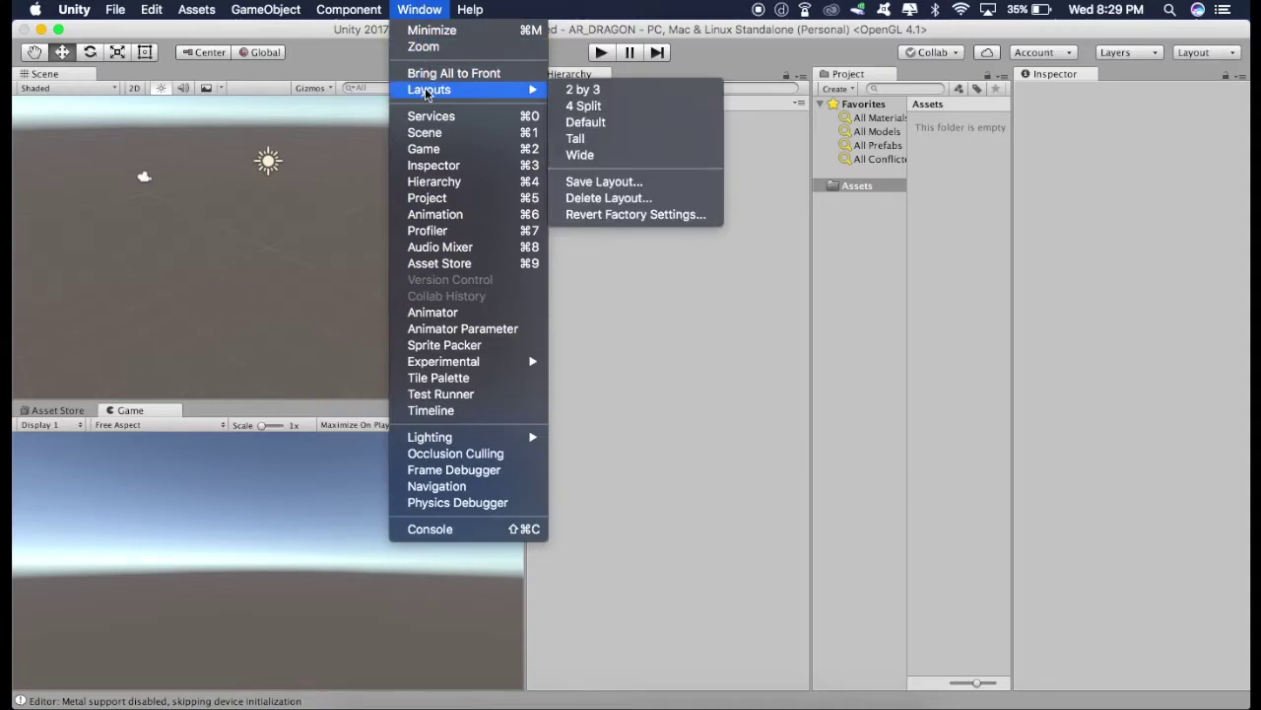
left_click(579, 89)
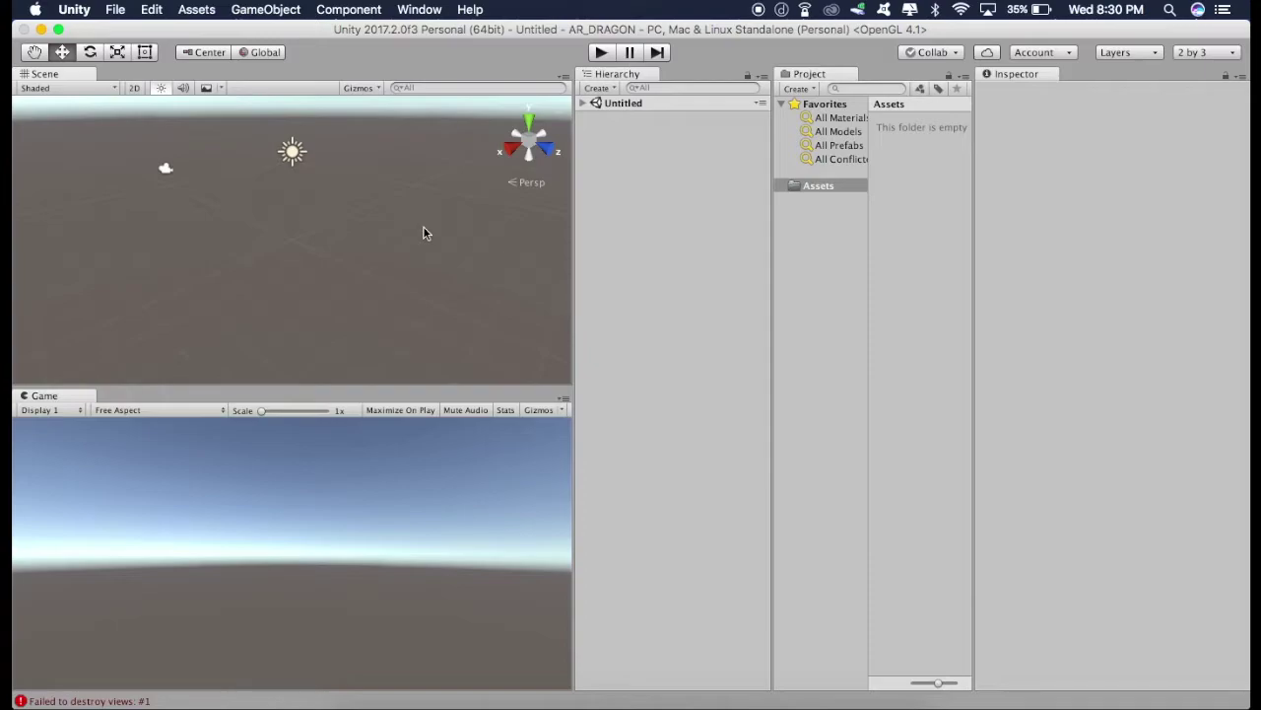
left_click(419, 9)
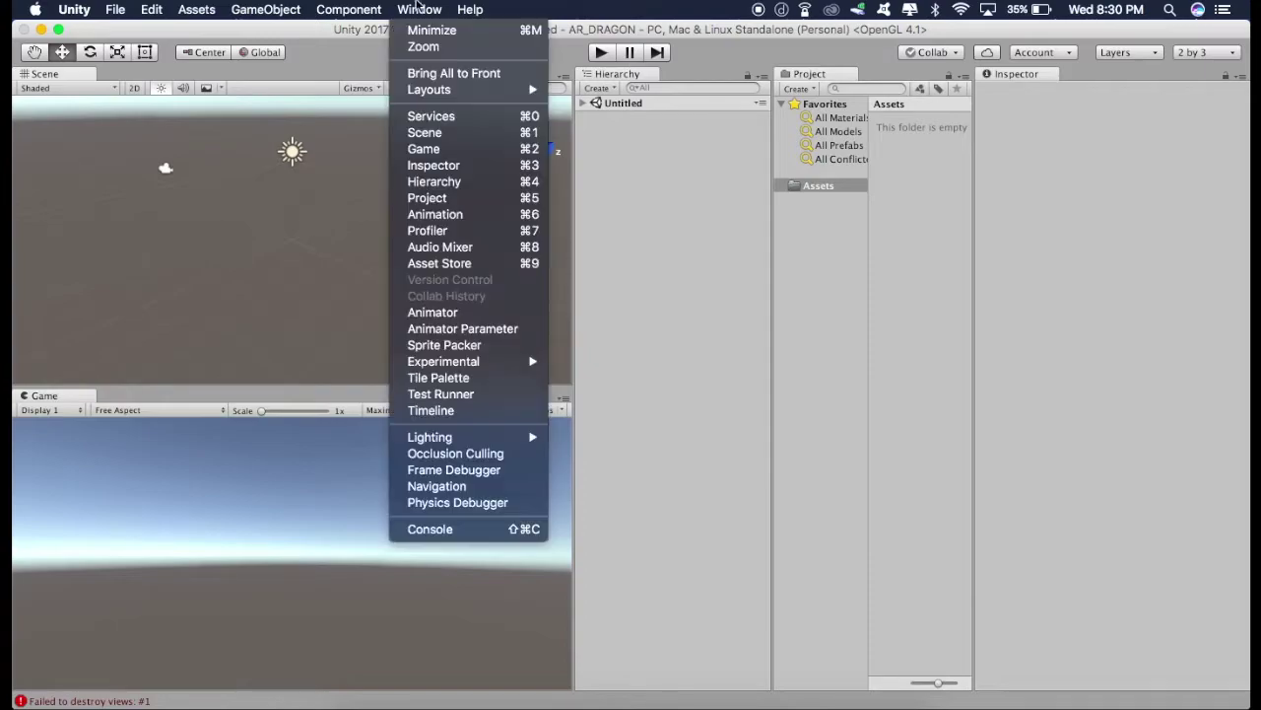
Dock the Asset Store beside the Game view and search it for 'ARK'.
left_click(455, 263)
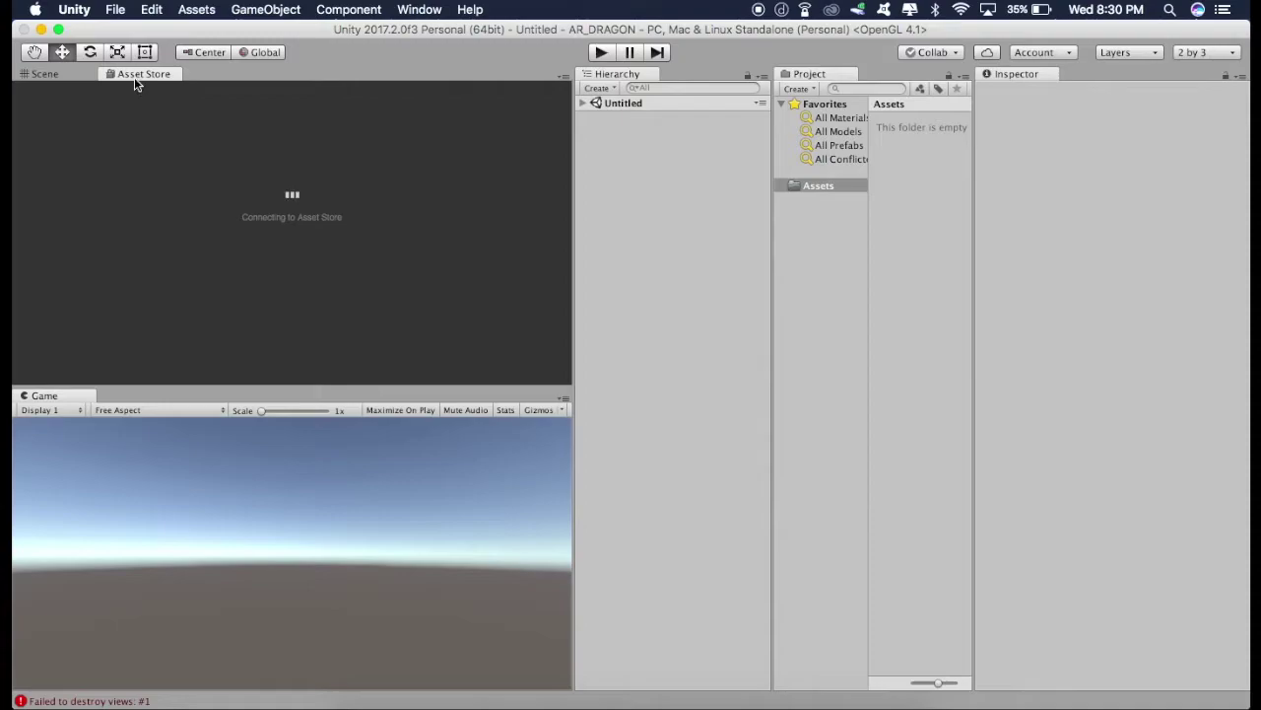
left_click_drag(134, 77, 118, 406)
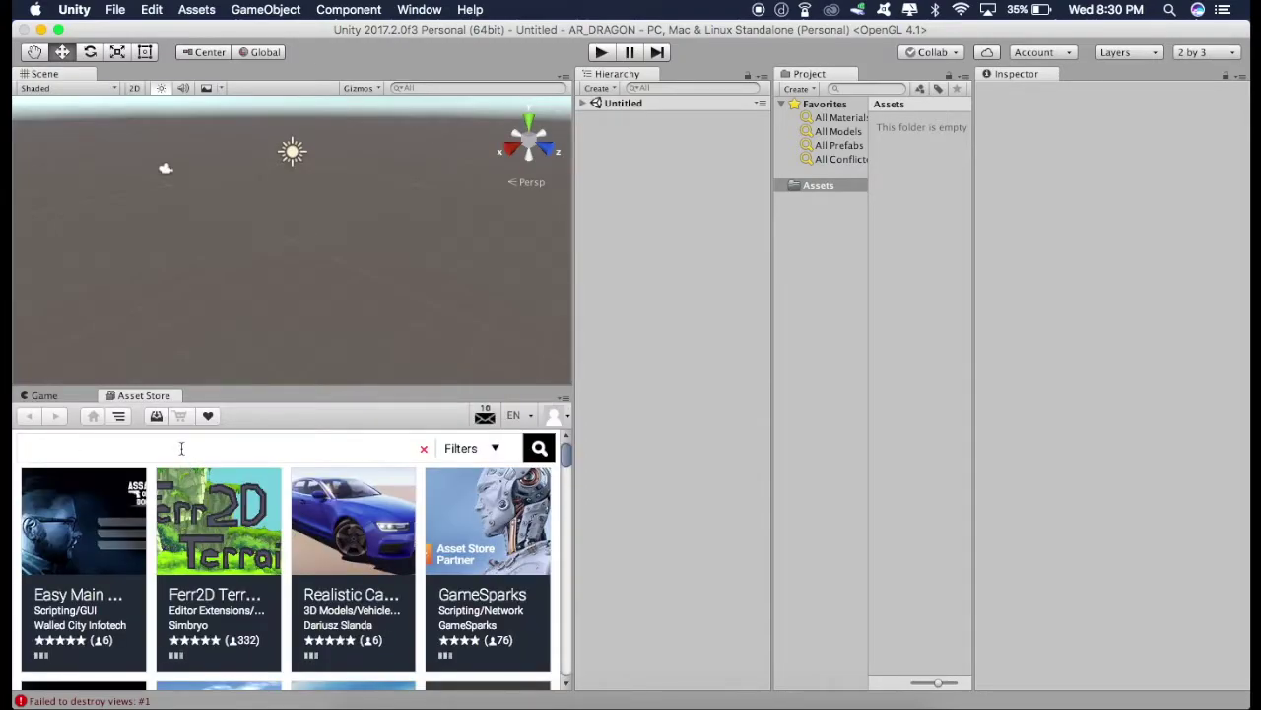
left_click(182, 448)
type("ARK")
key("Return")
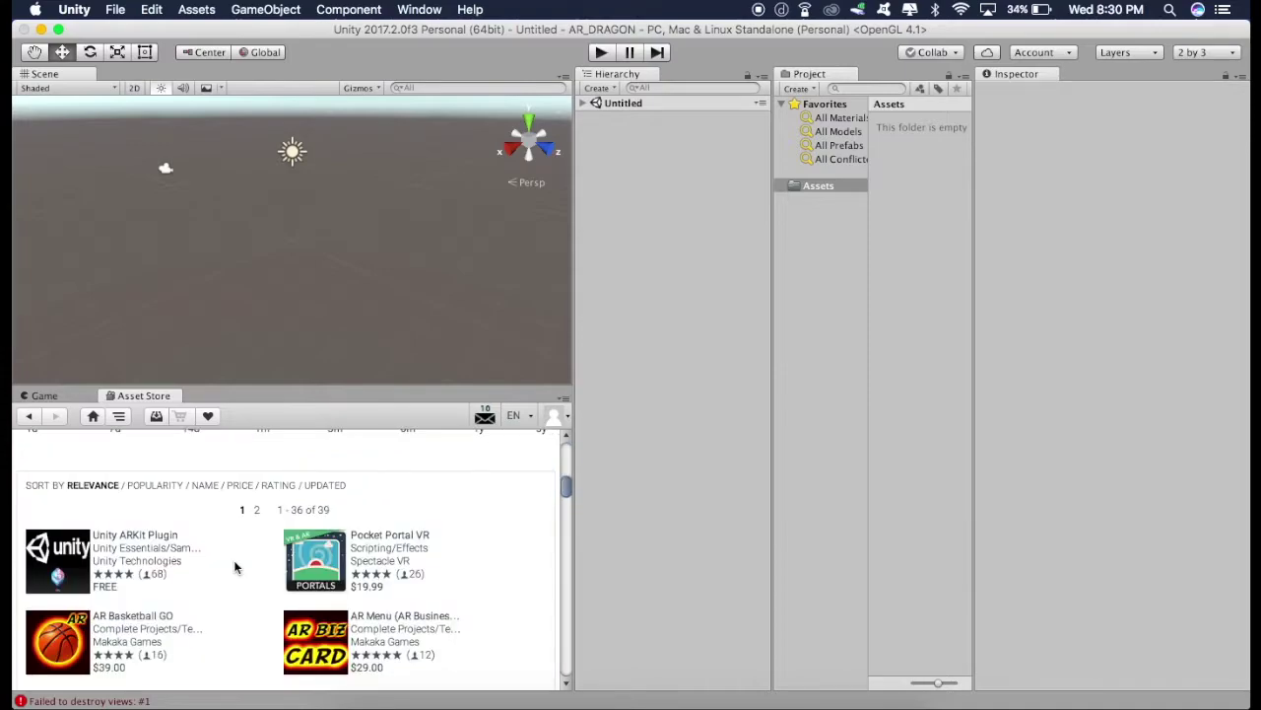
Import all files of the Unity ARKit Plugin, then open its UnityARKitPlugin folder.
left_click(141, 537)
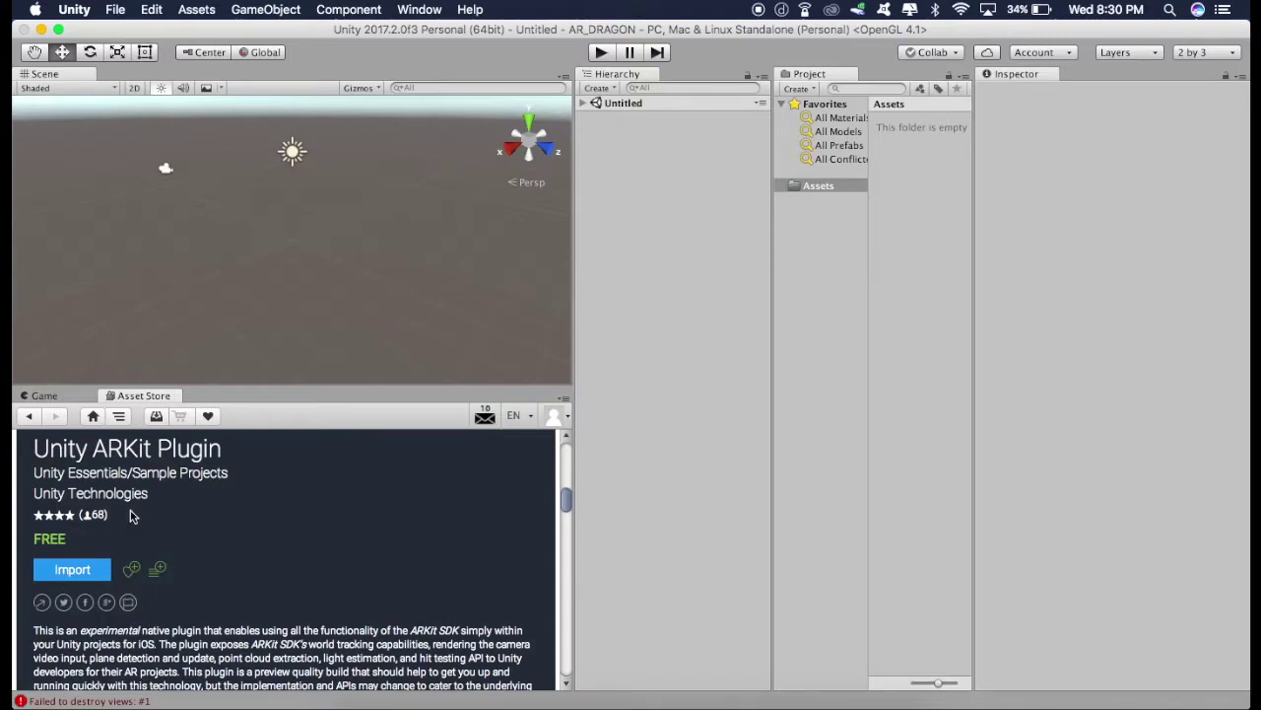
left_click(75, 570)
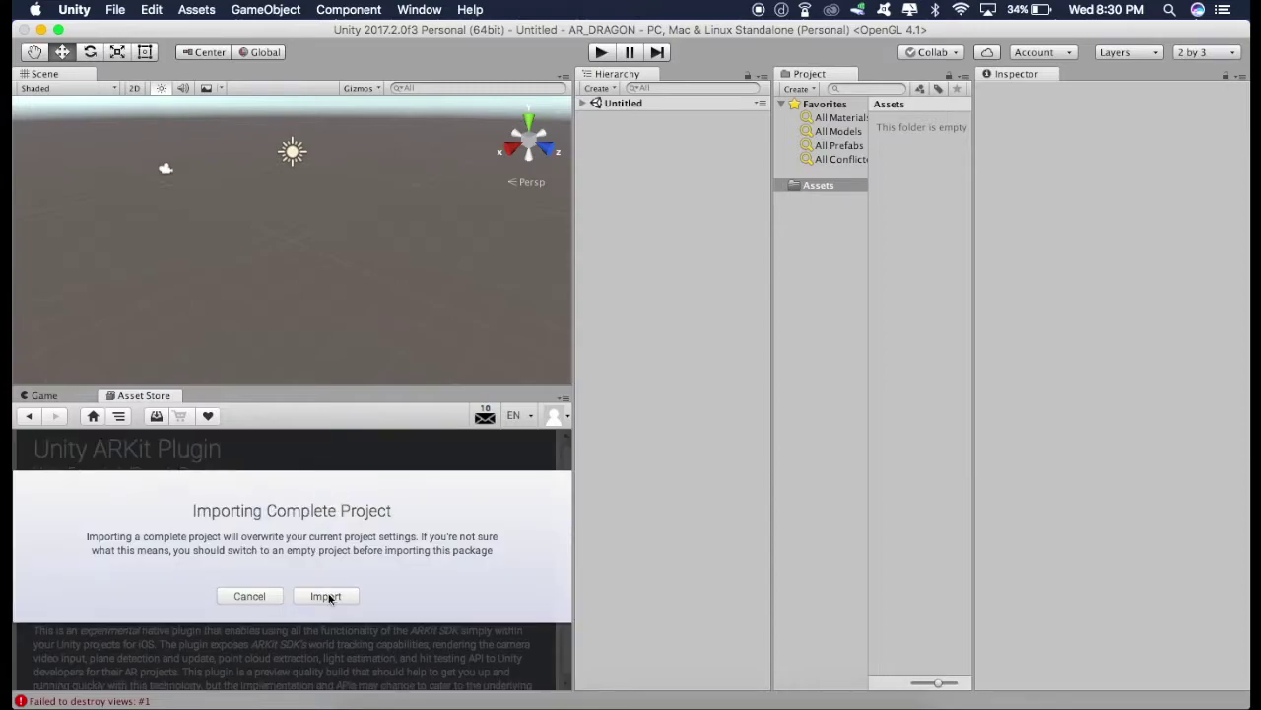
left_click(329, 596)
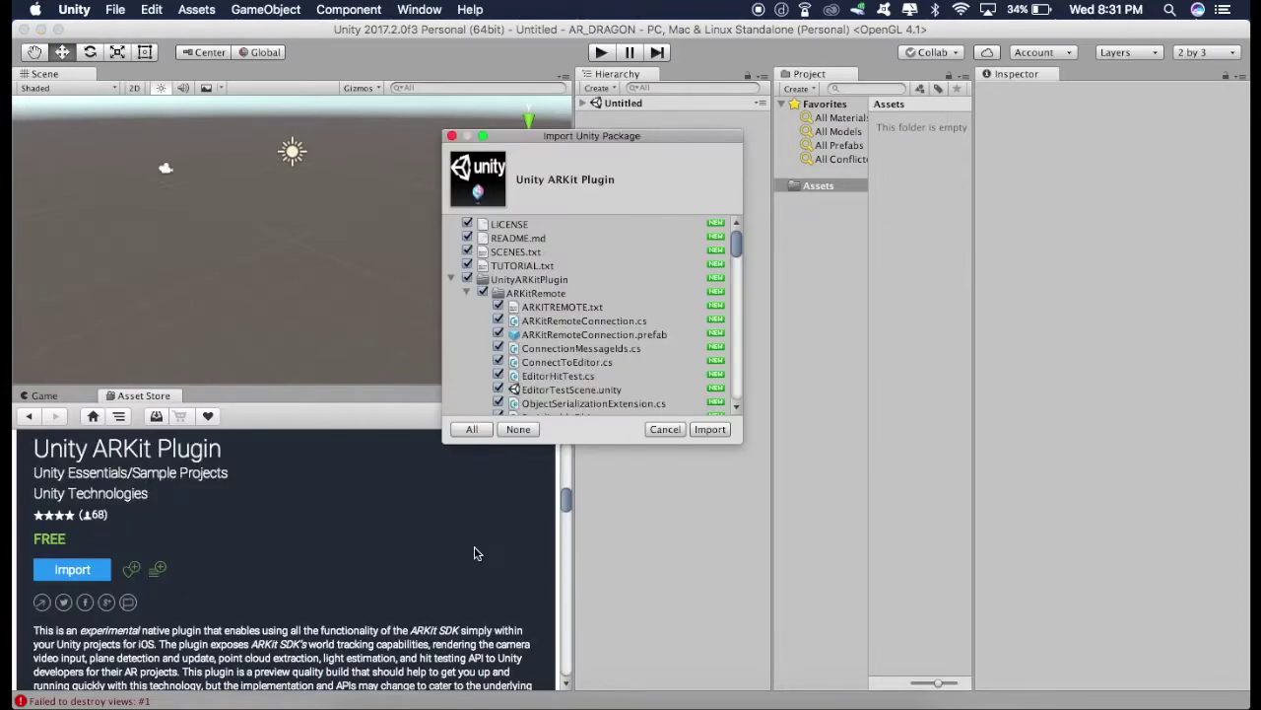
left_click(714, 437)
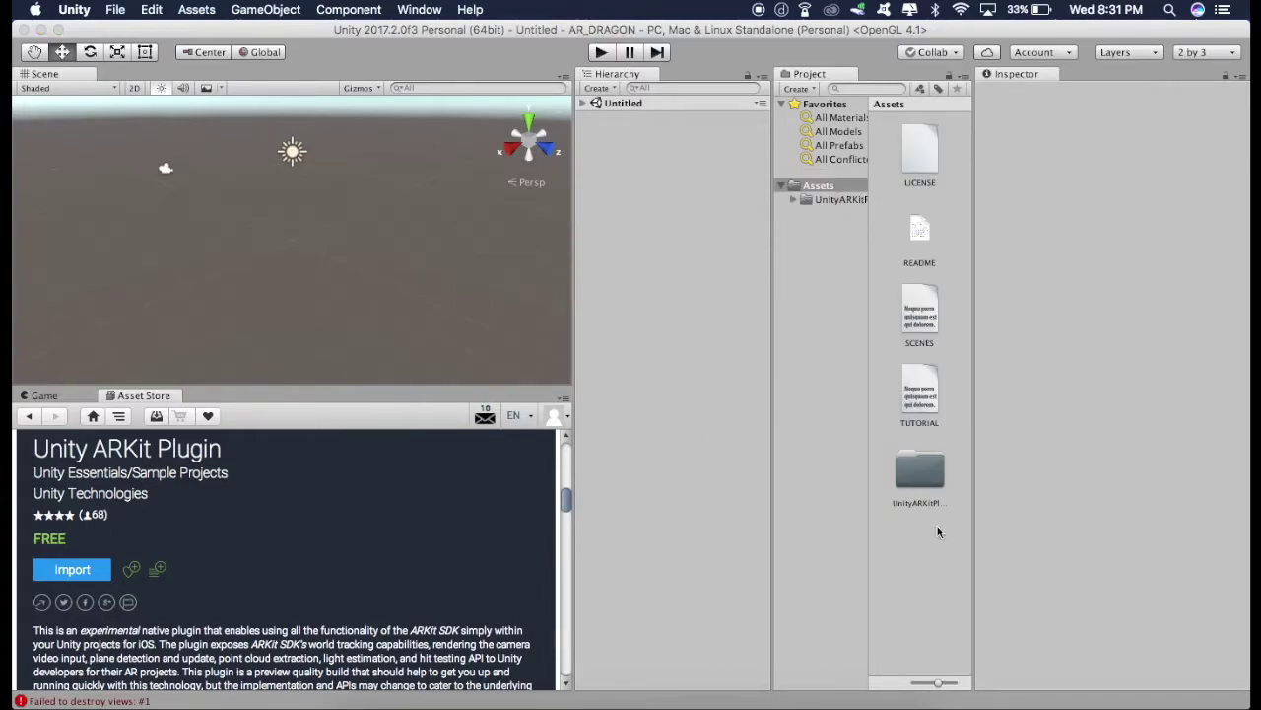
double_click(919, 477)
Open the UnityARKitScene scene from UnityARKitPlugin > Examples > UnityARKitScene.
double_click(921, 233)
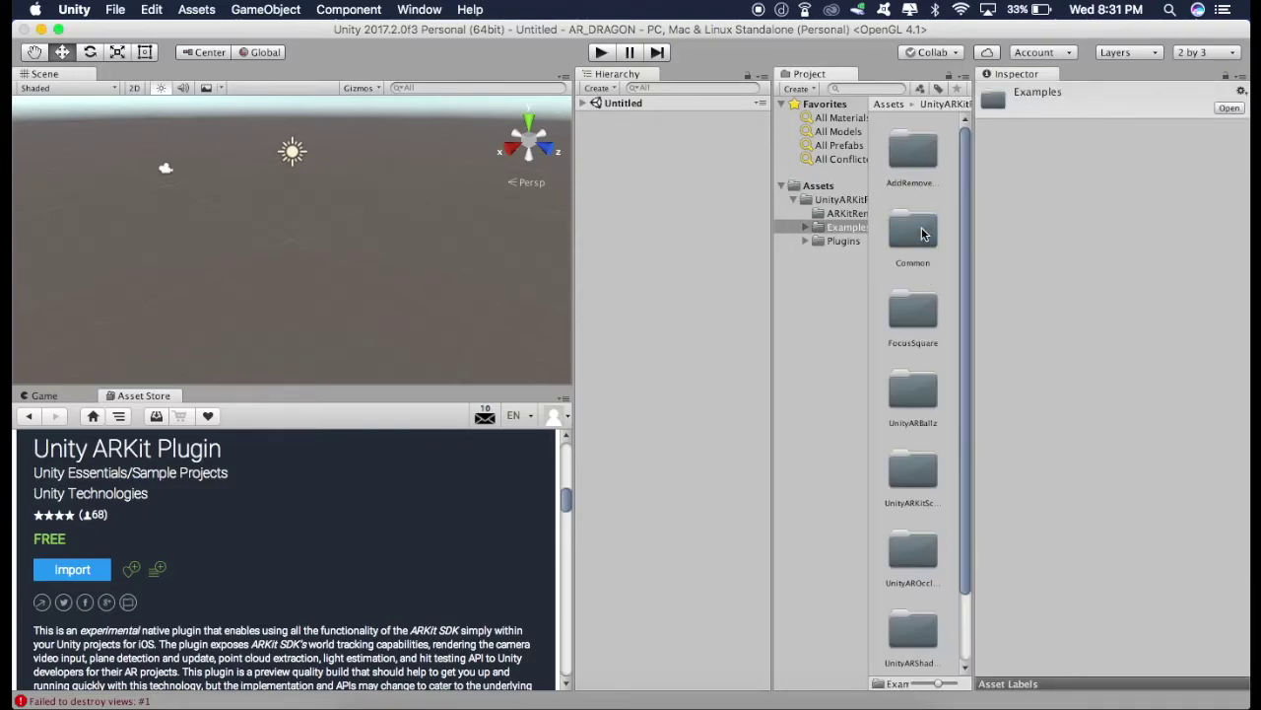
double_click(917, 477)
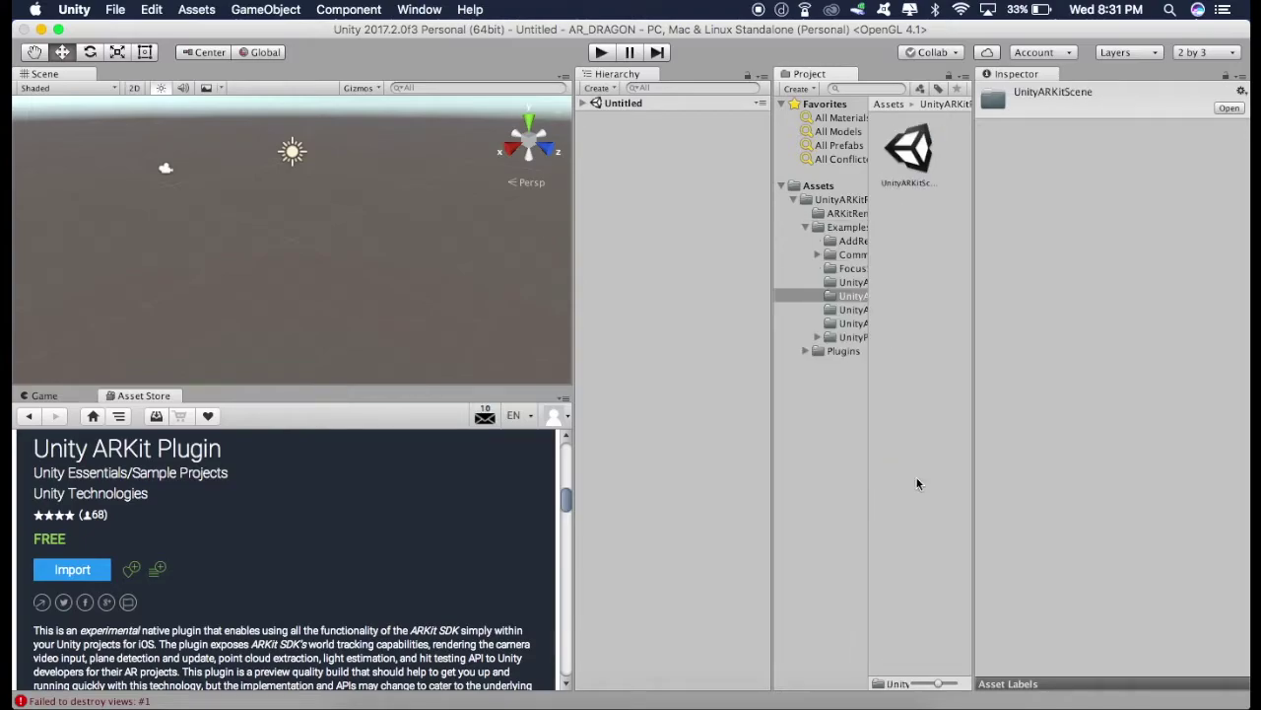
double_click(908, 148)
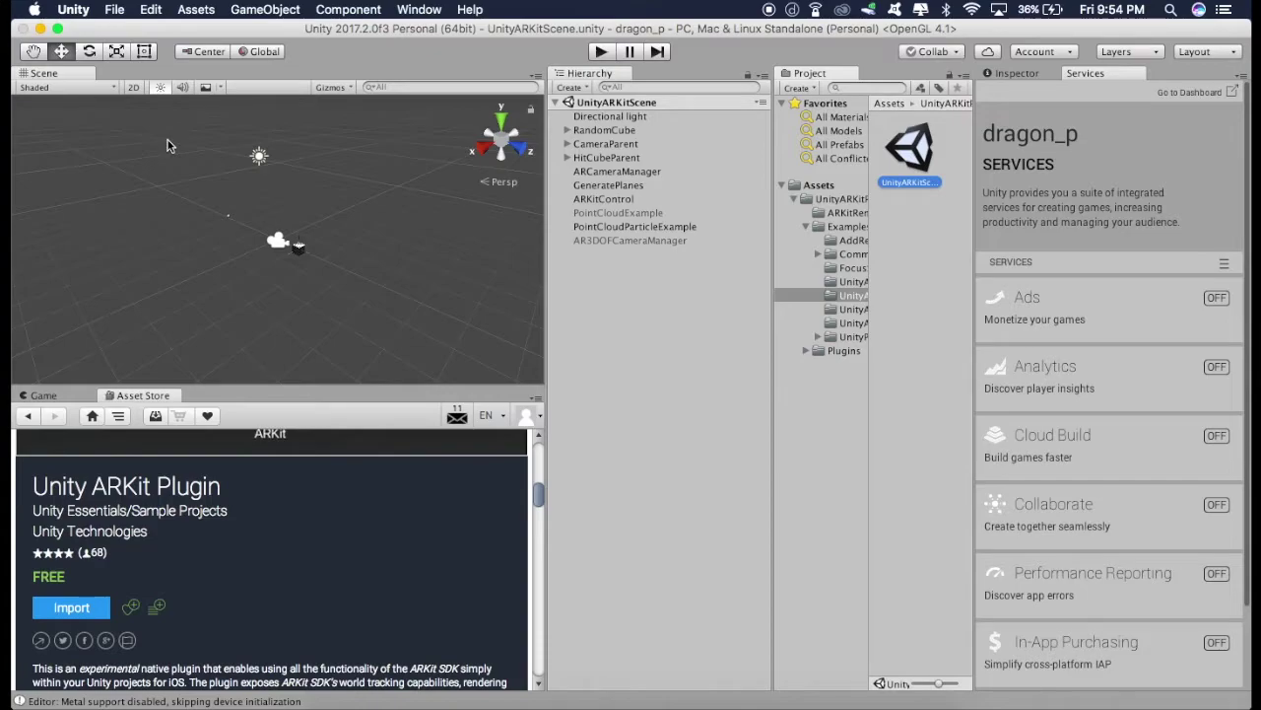
Switch the build platform to iOS in Build Settings.
left_click(114, 10)
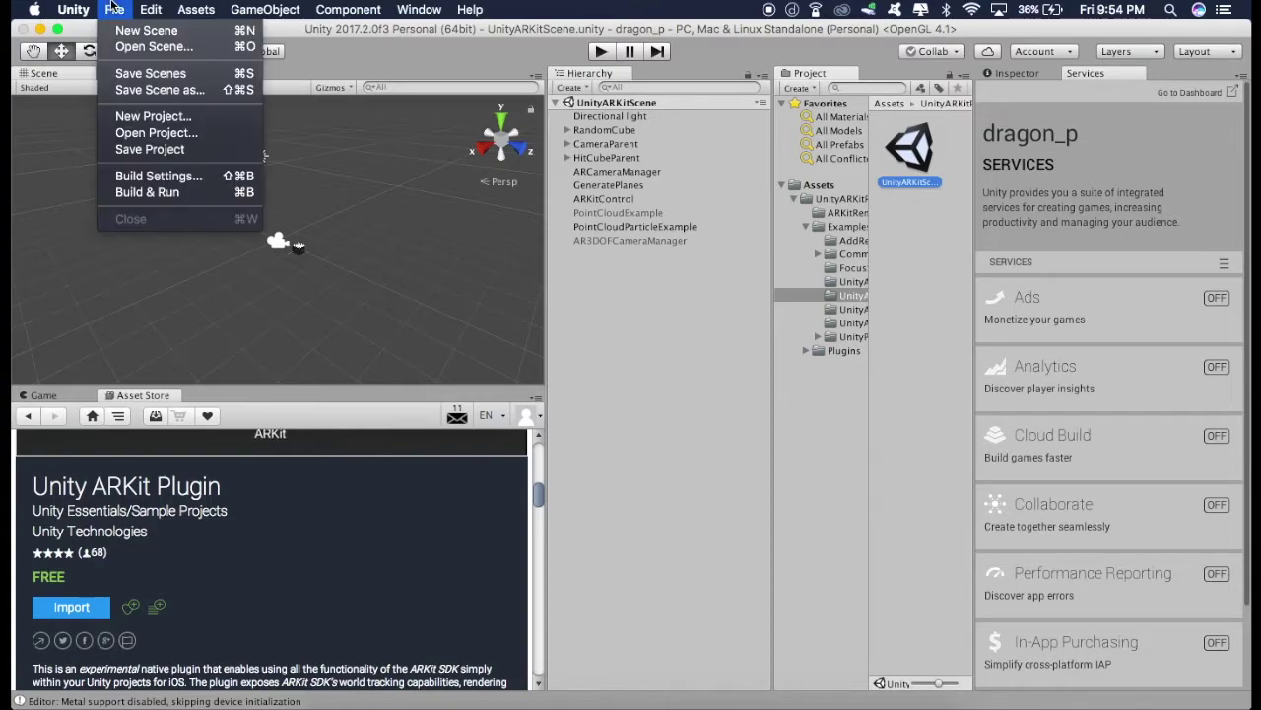
left_click(158, 175)
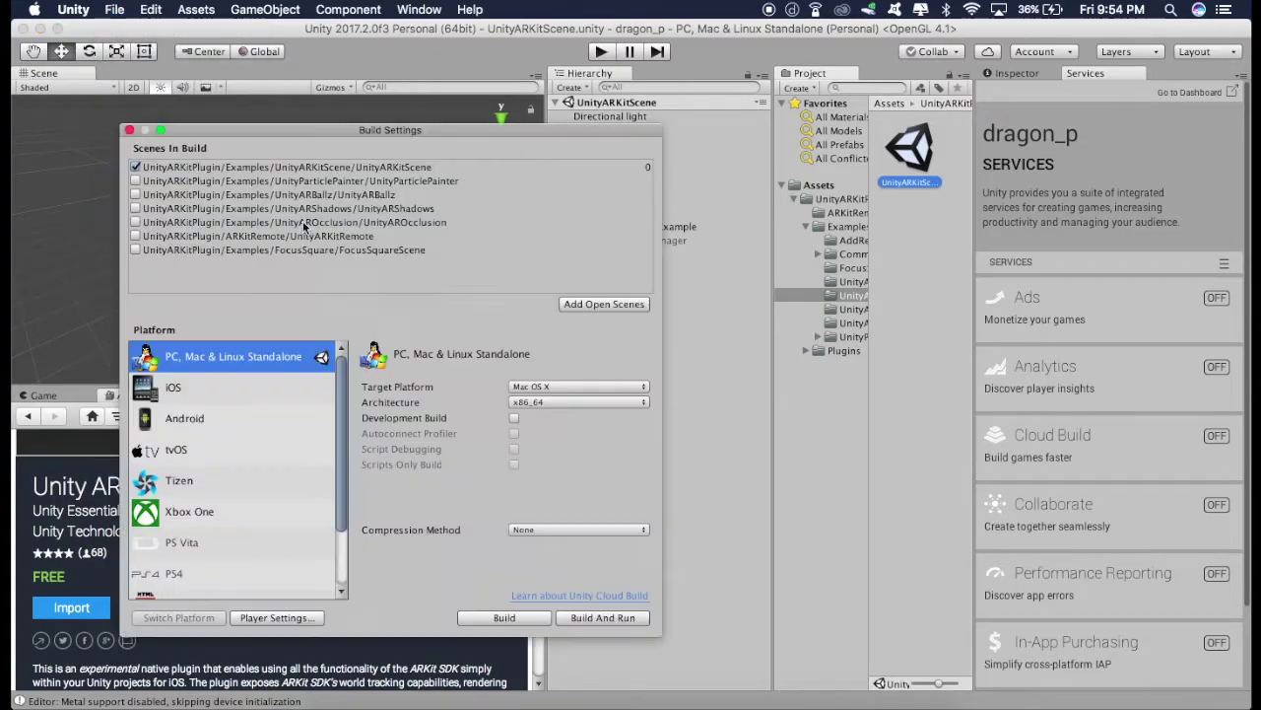
left_click(188, 393)
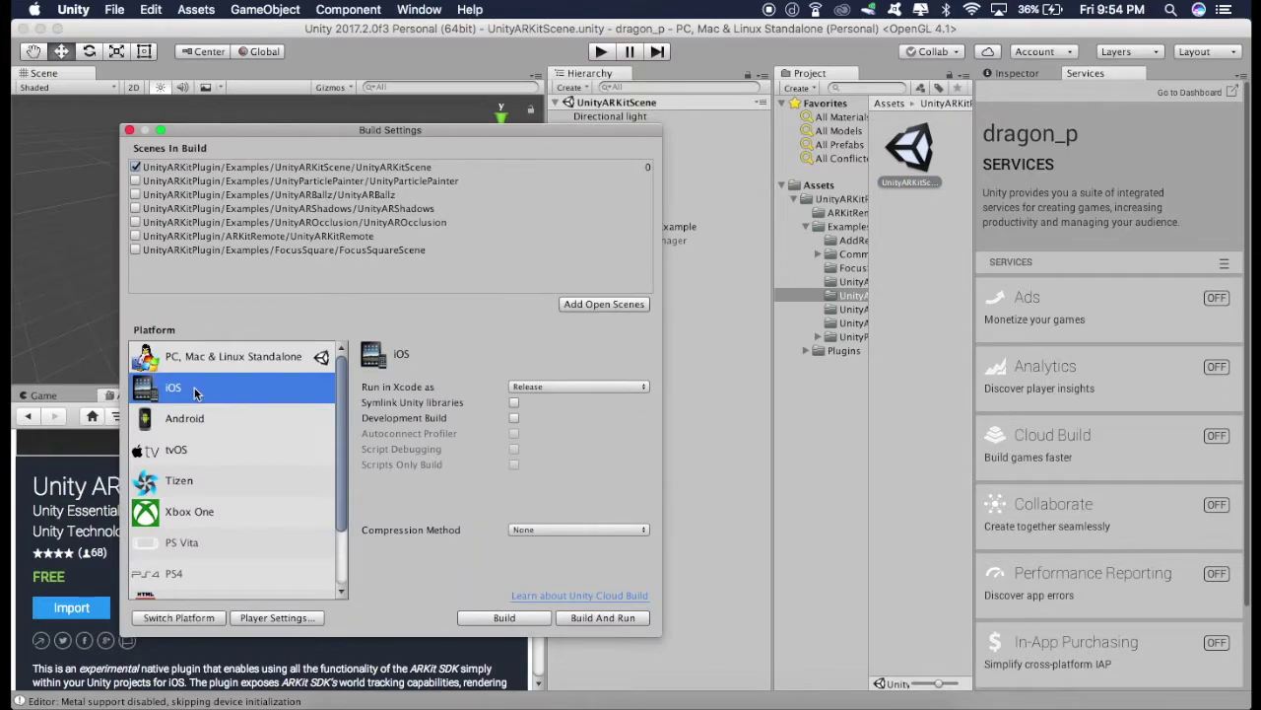
left_click(160, 618)
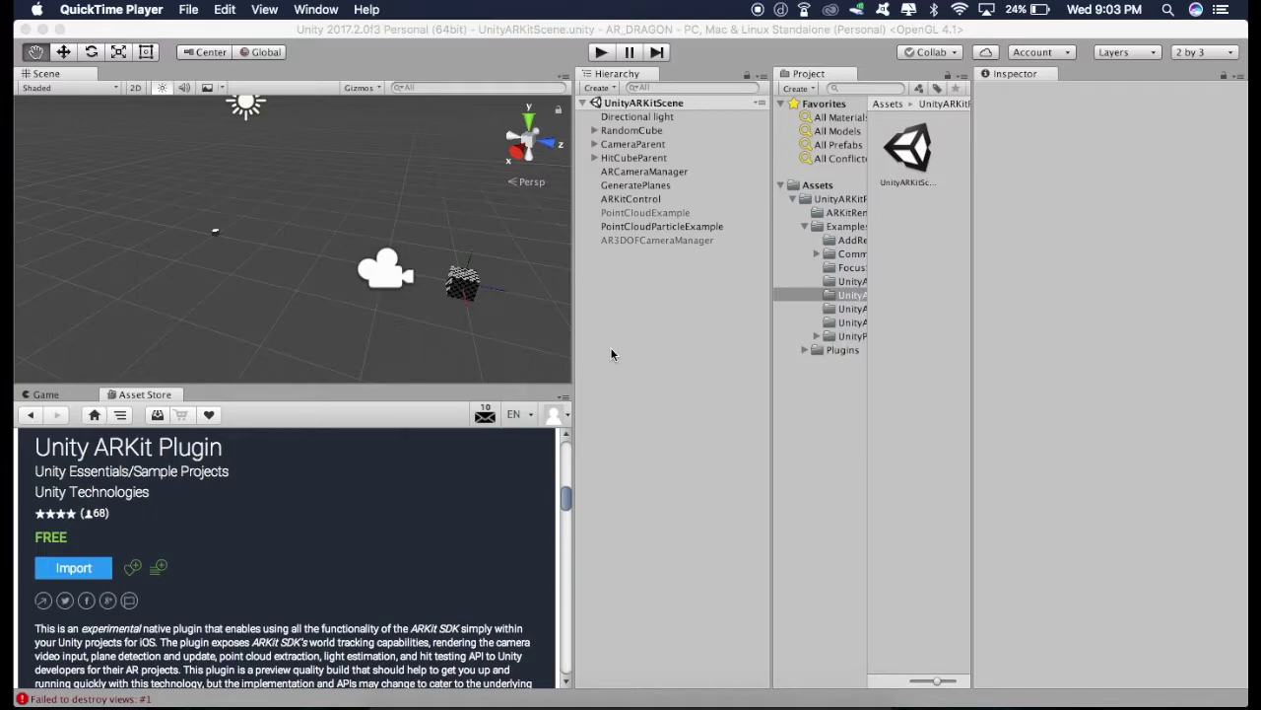
key("super+Tab")
Go to the free3d site and search its models for 'dragon'.
type("free3d")
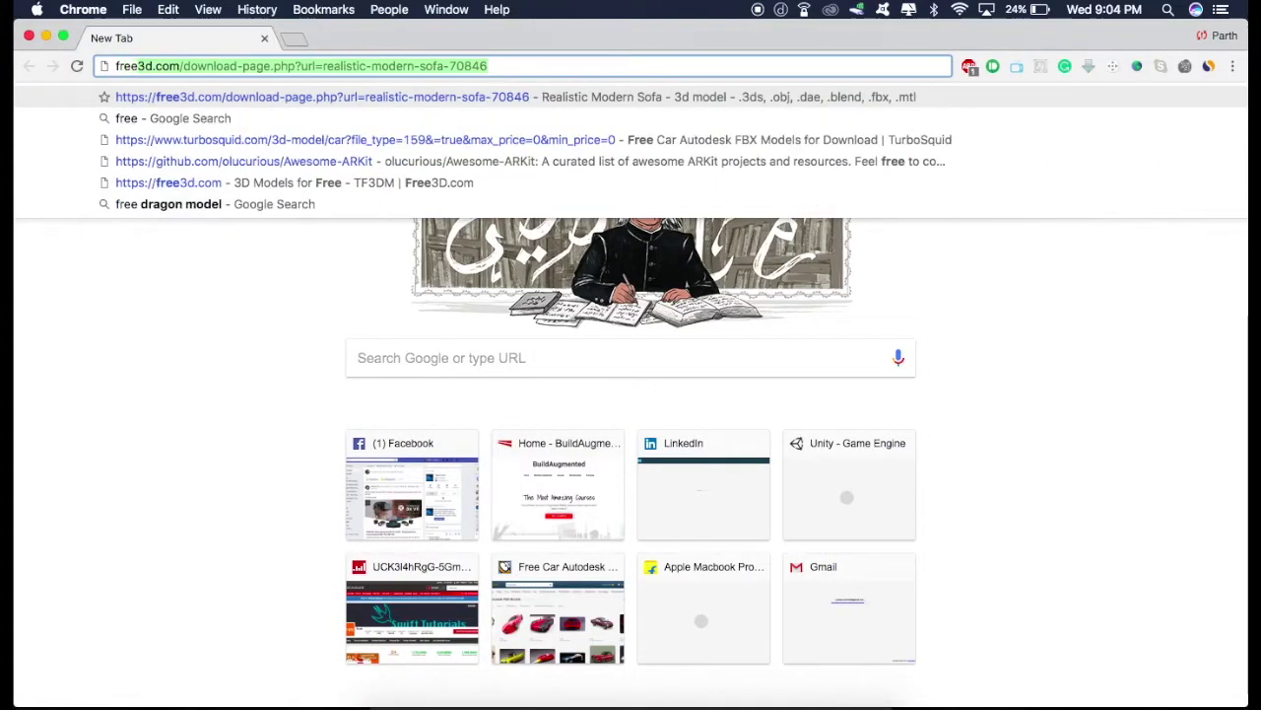
key("Return")
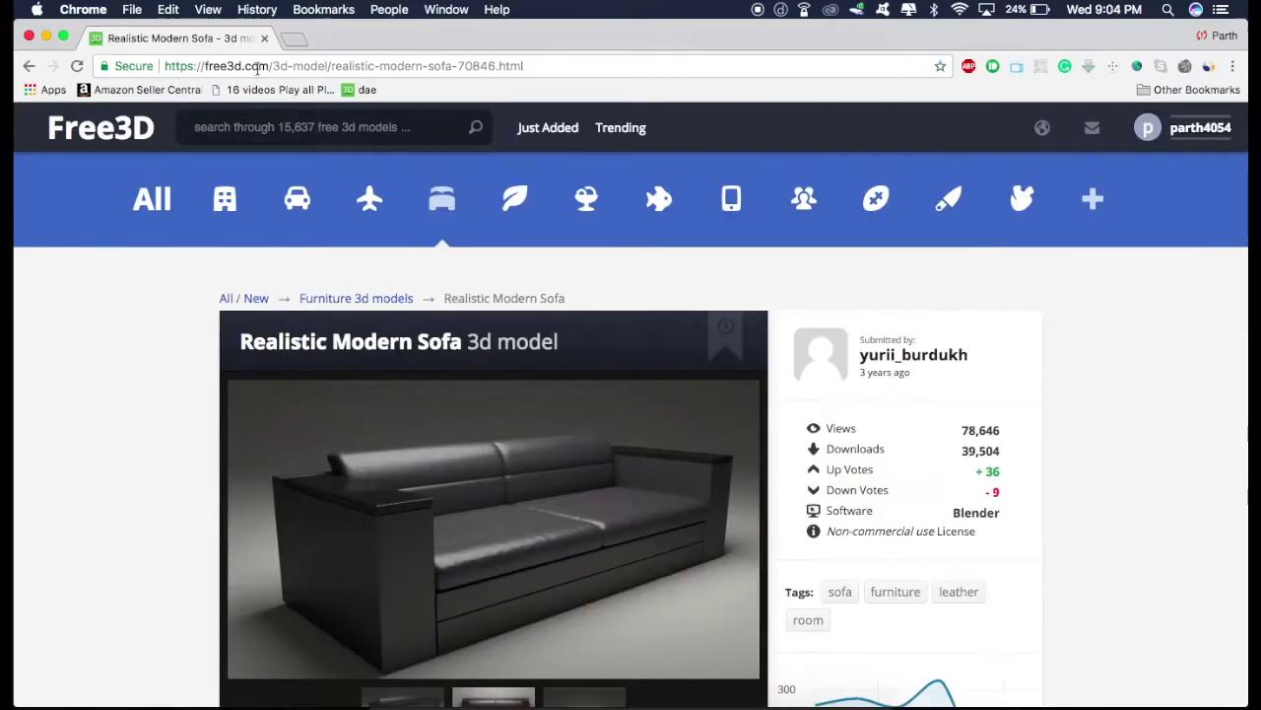
left_click(313, 135)
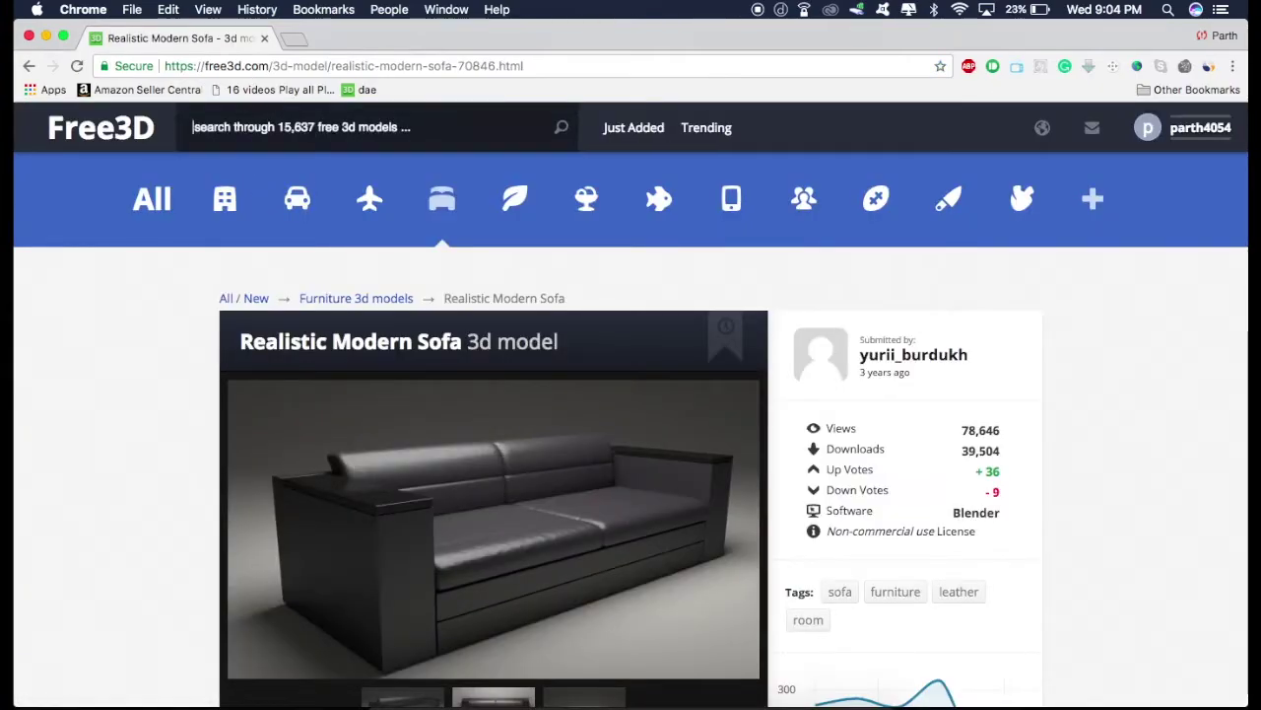
type("dragon")
key("Return")
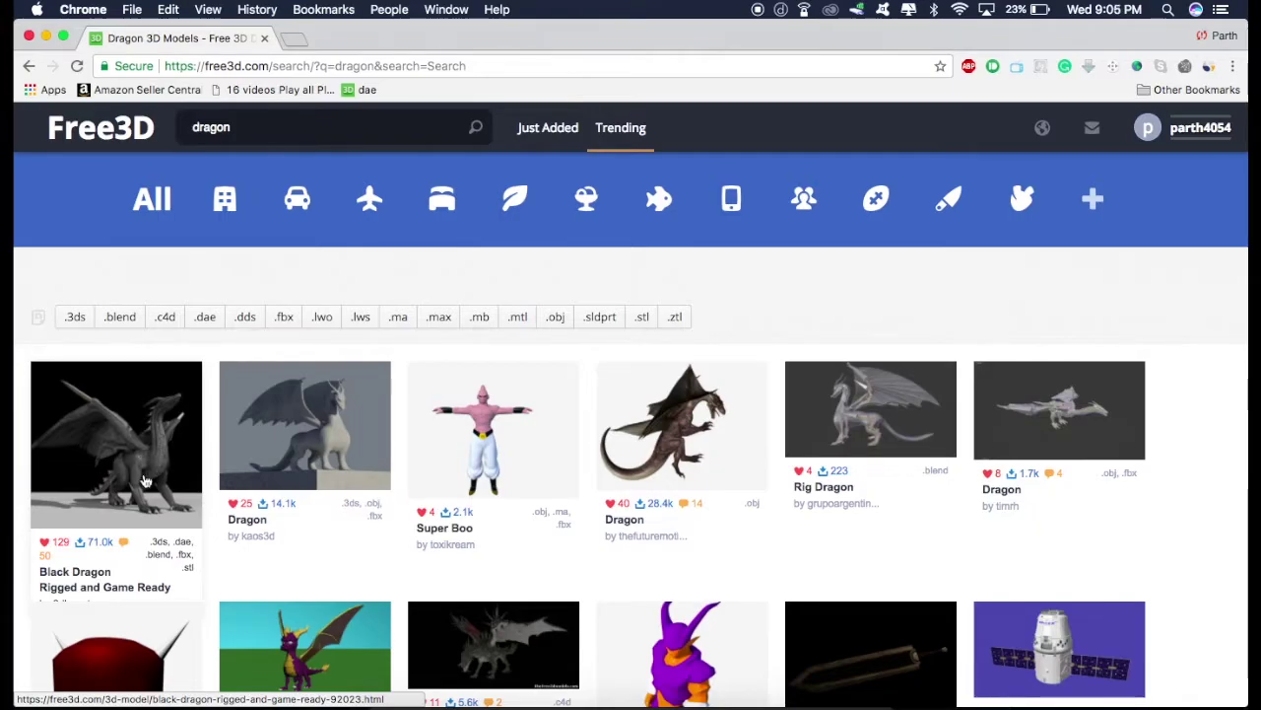
Download the Black Dragon Rigged and Game Ready model files.
left_click(145, 480)
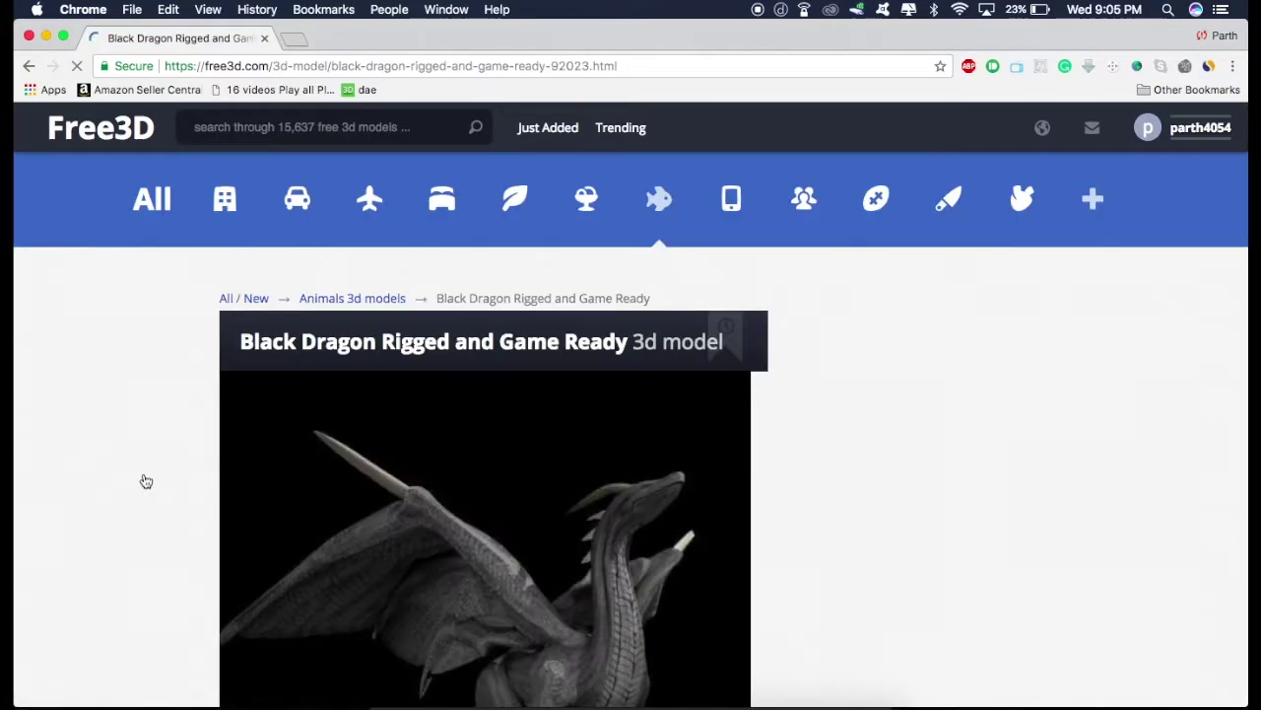
scroll(144, 522, "down", 10)
scroll(143, 524, "down", 10)
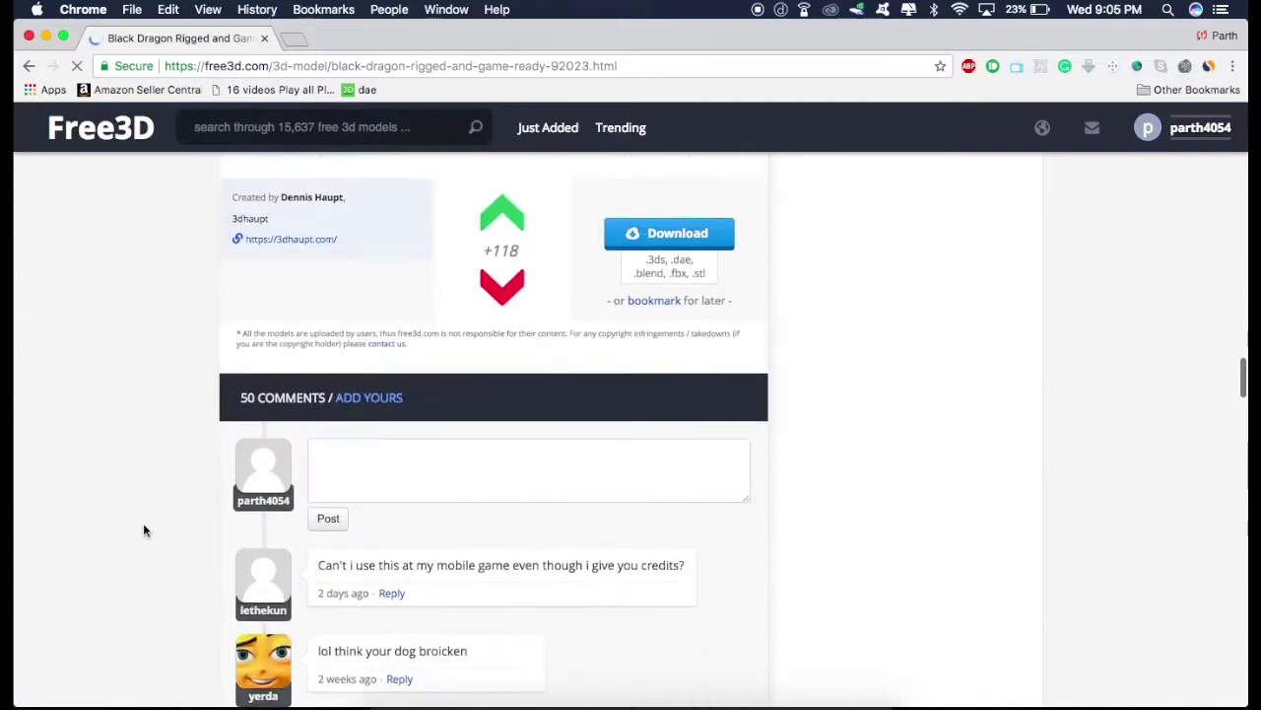
left_click(670, 371)
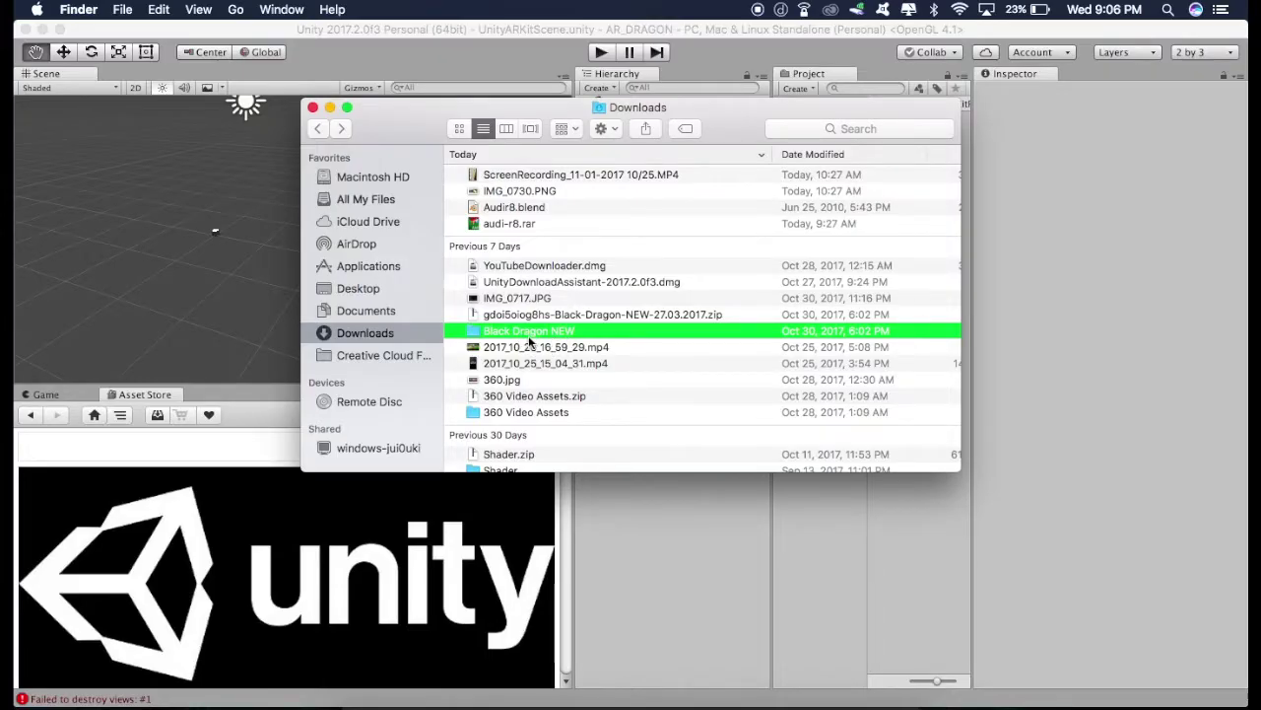
Import Dragon Unity 5.unitypackage from Black Dragon NEW into Assets and open the Black Dragon folder.
double_click(541, 340)
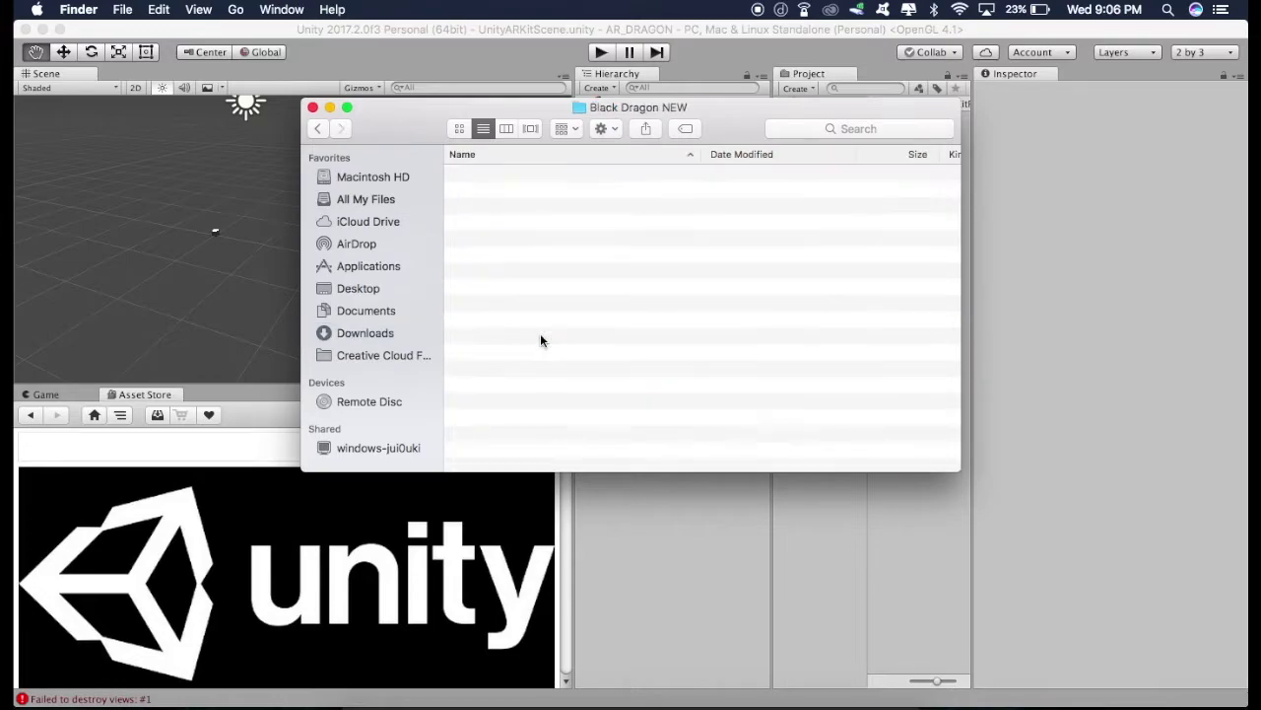
left_click_drag(690, 106, 467, 184)
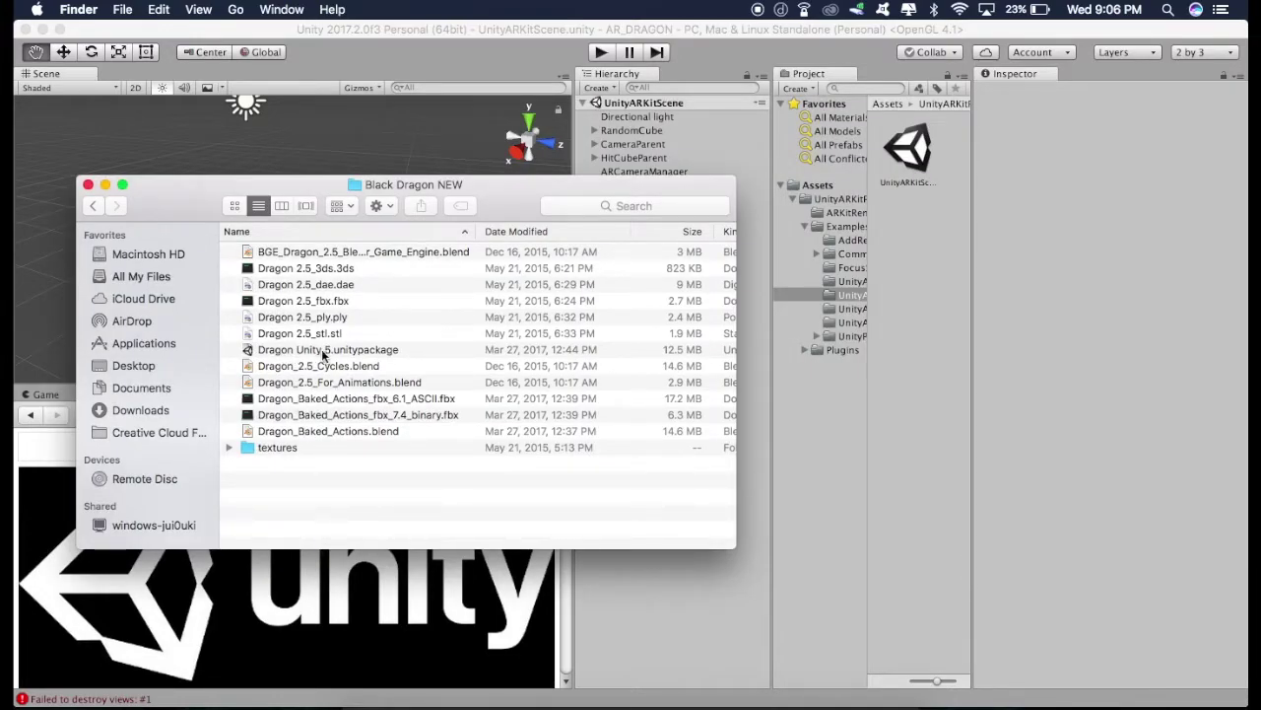
left_click(382, 350)
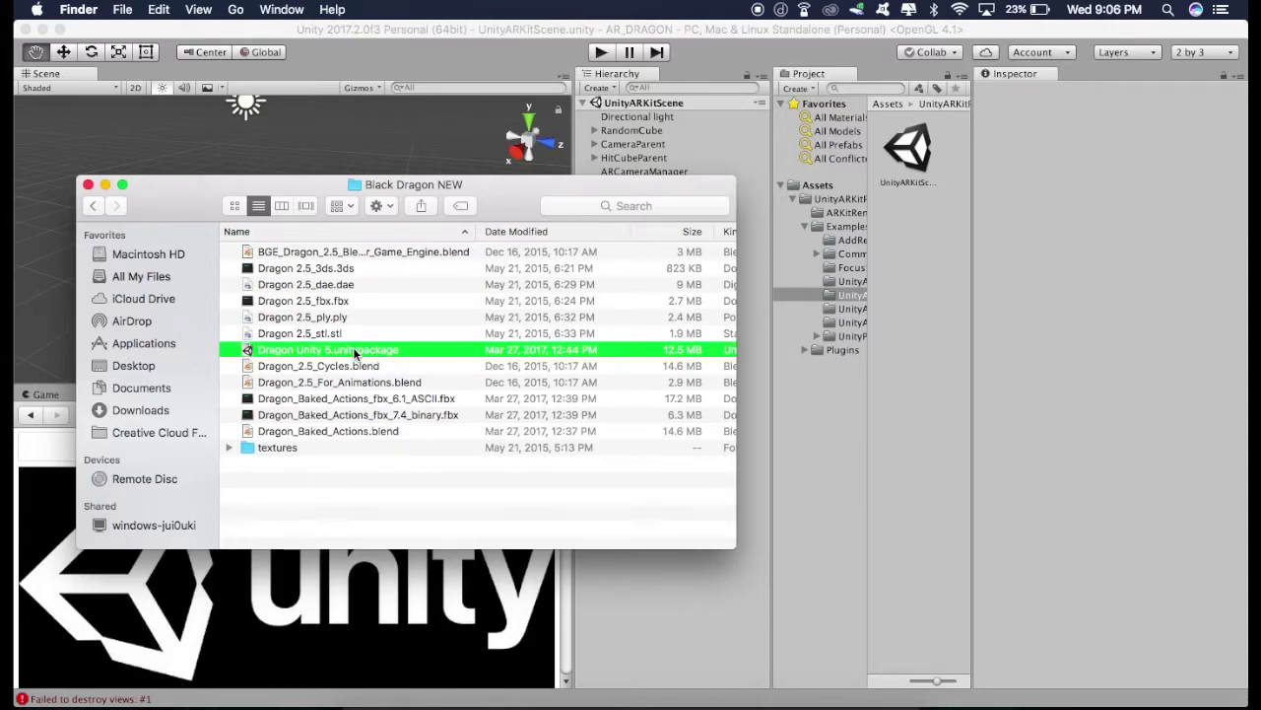
left_click_drag(353, 350, 926, 258)
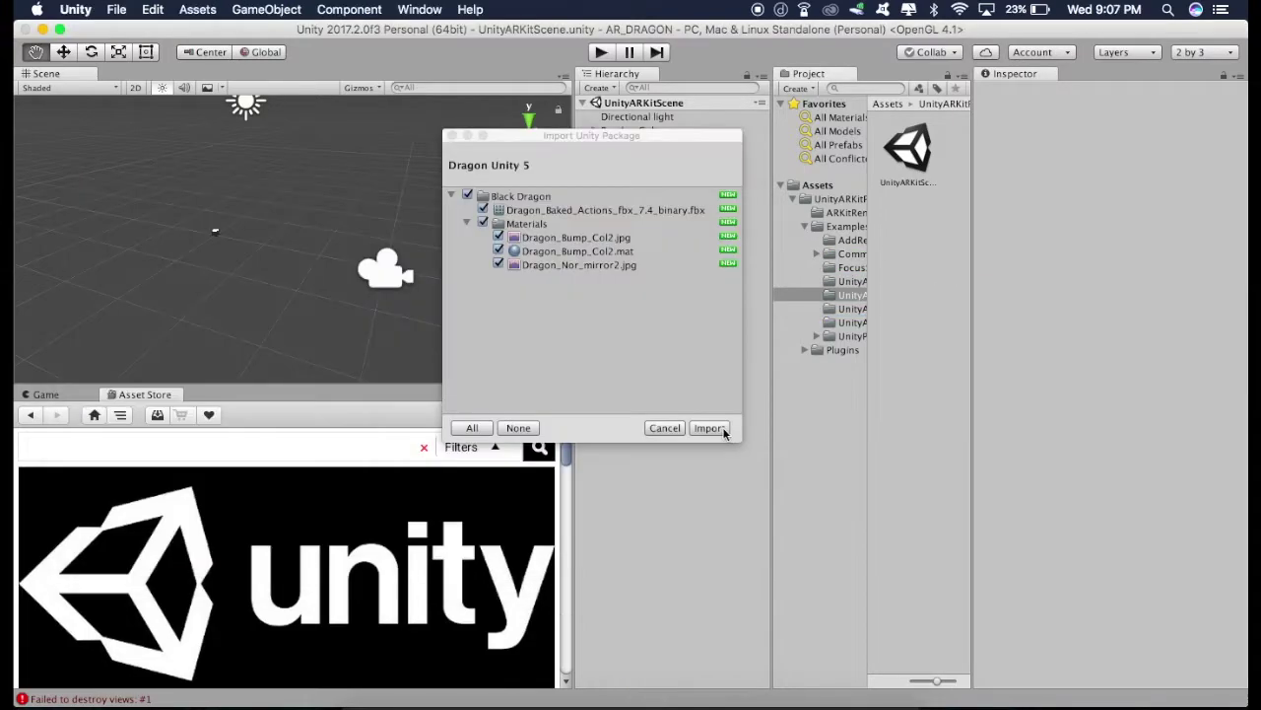
left_click(710, 428)
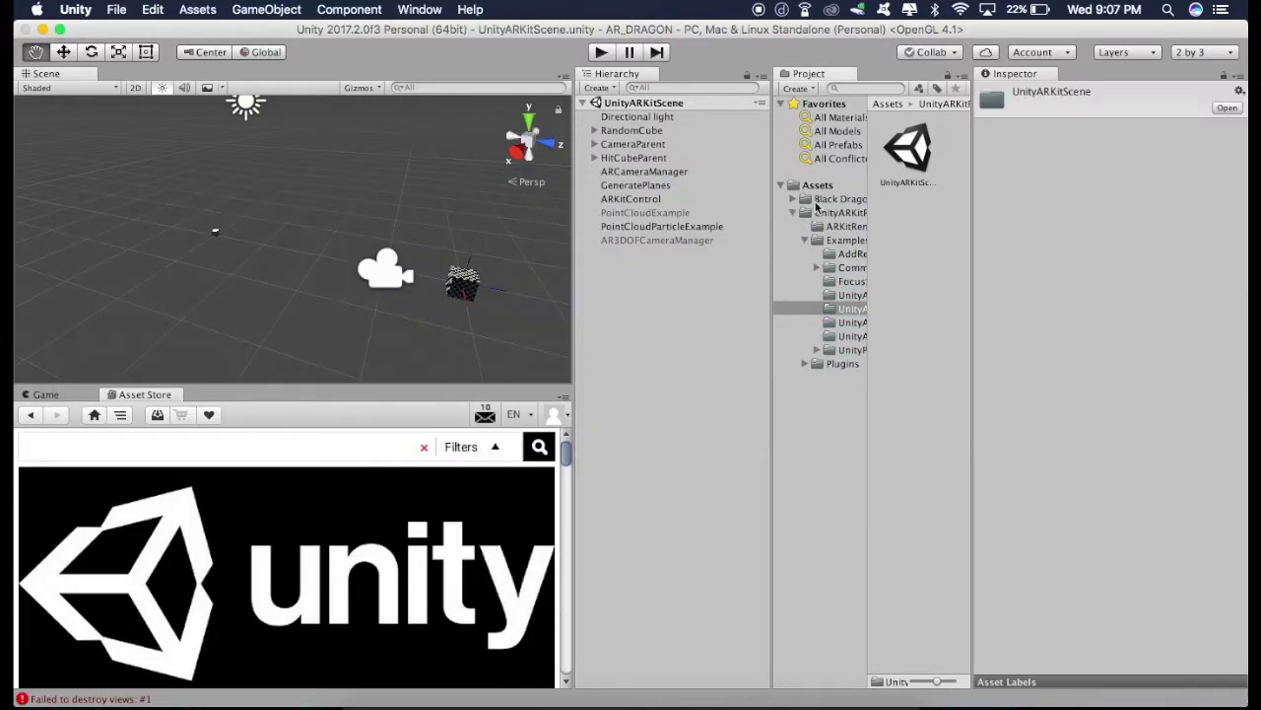
left_click(818, 185)
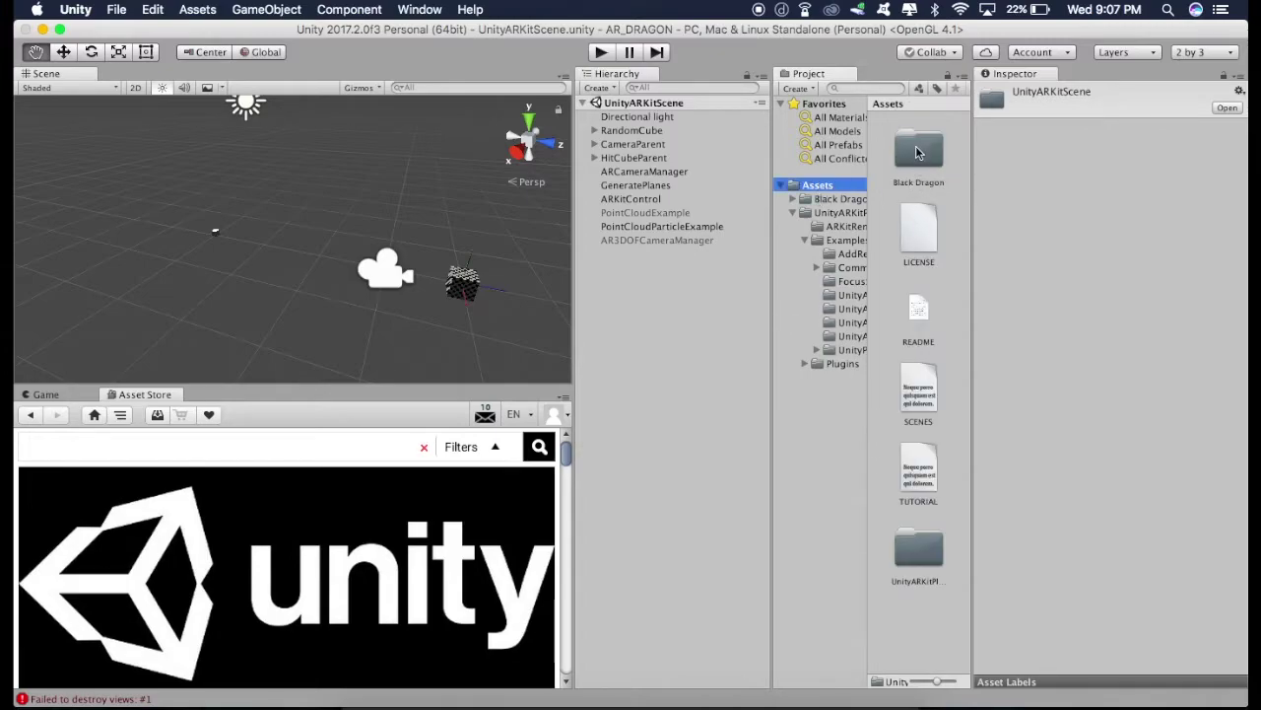
double_click(921, 155)
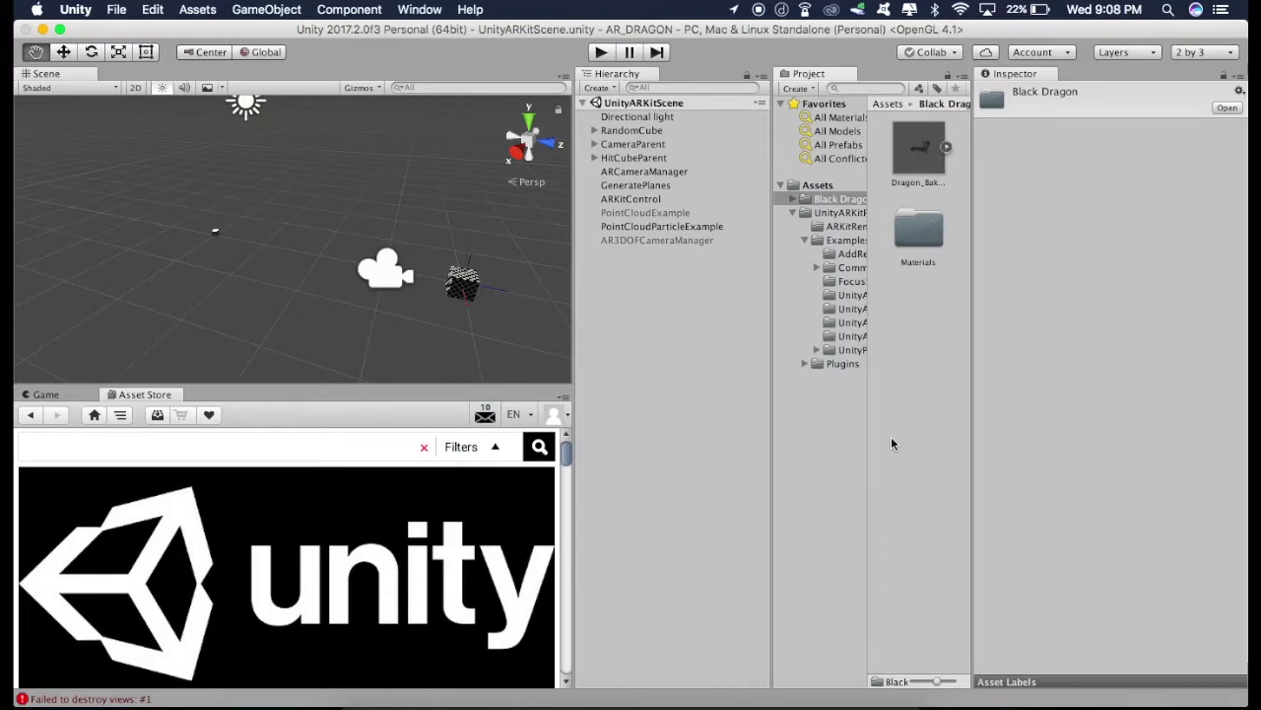
Search the Asset Store for free 'fire' assets and import the Fire & Spell Effects pack.
left_click(191, 451)
type("fire")
key("Return")
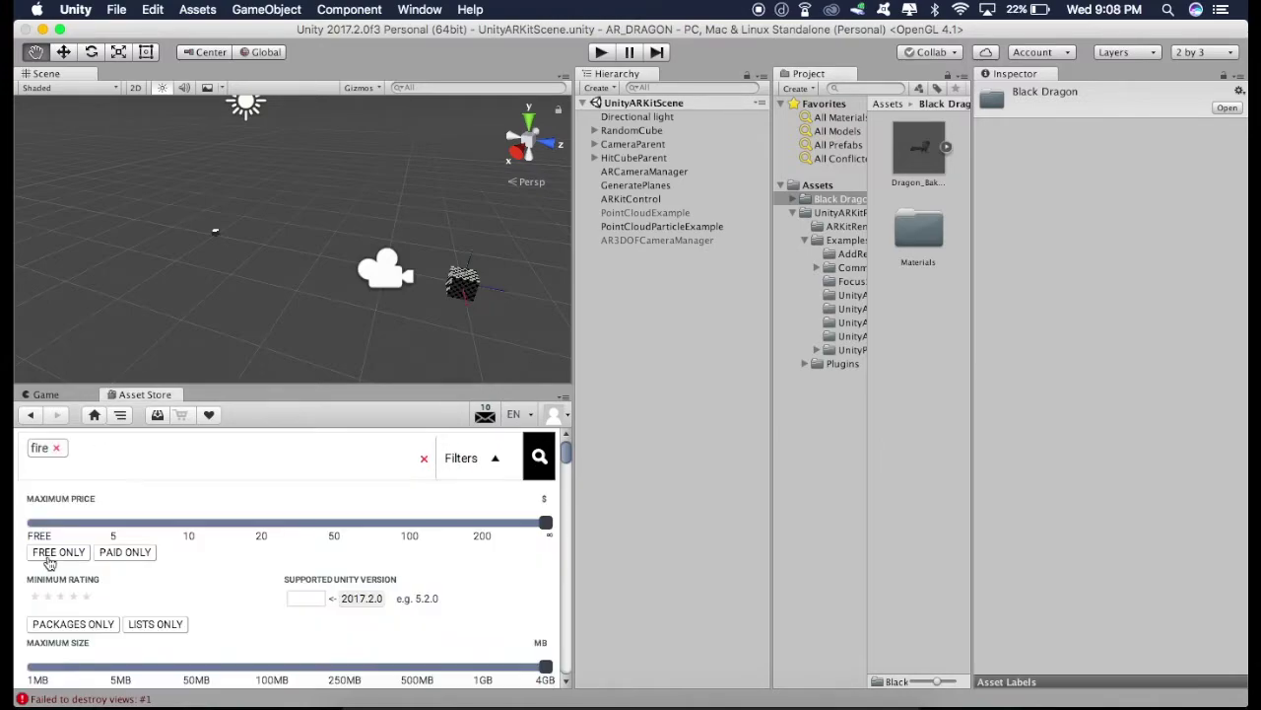
left_click(65, 556)
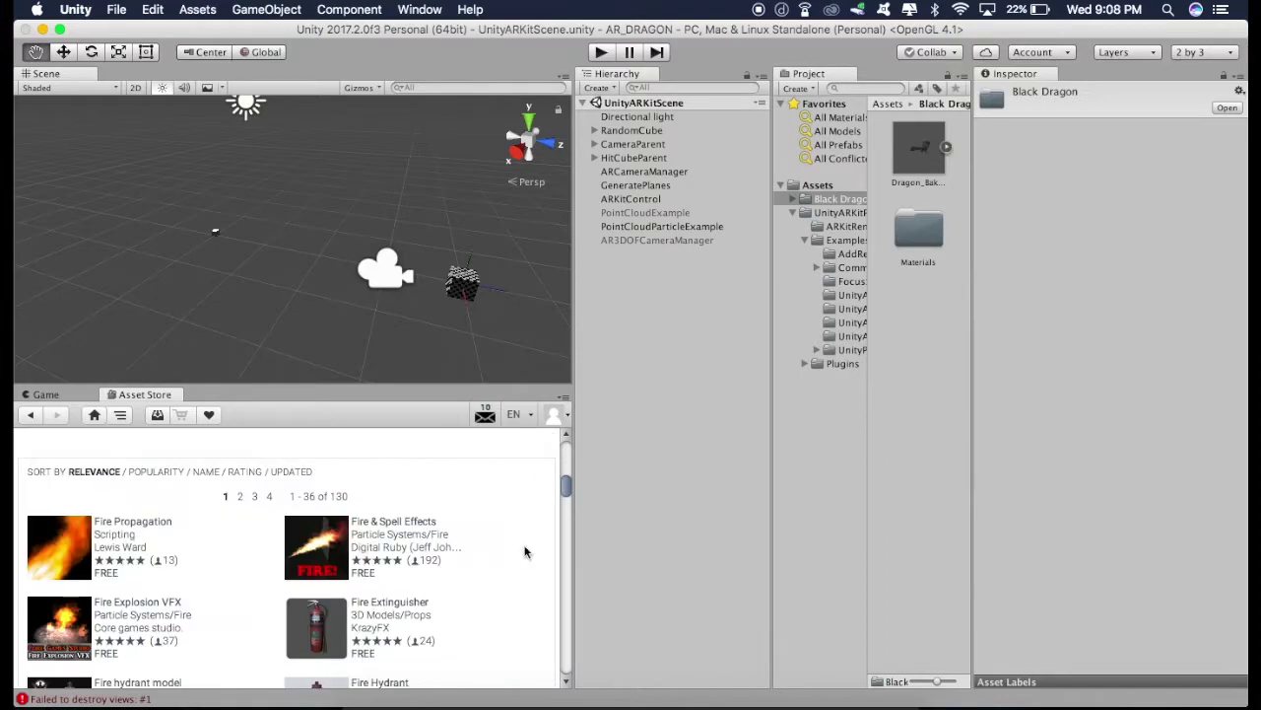
left_click(399, 525)
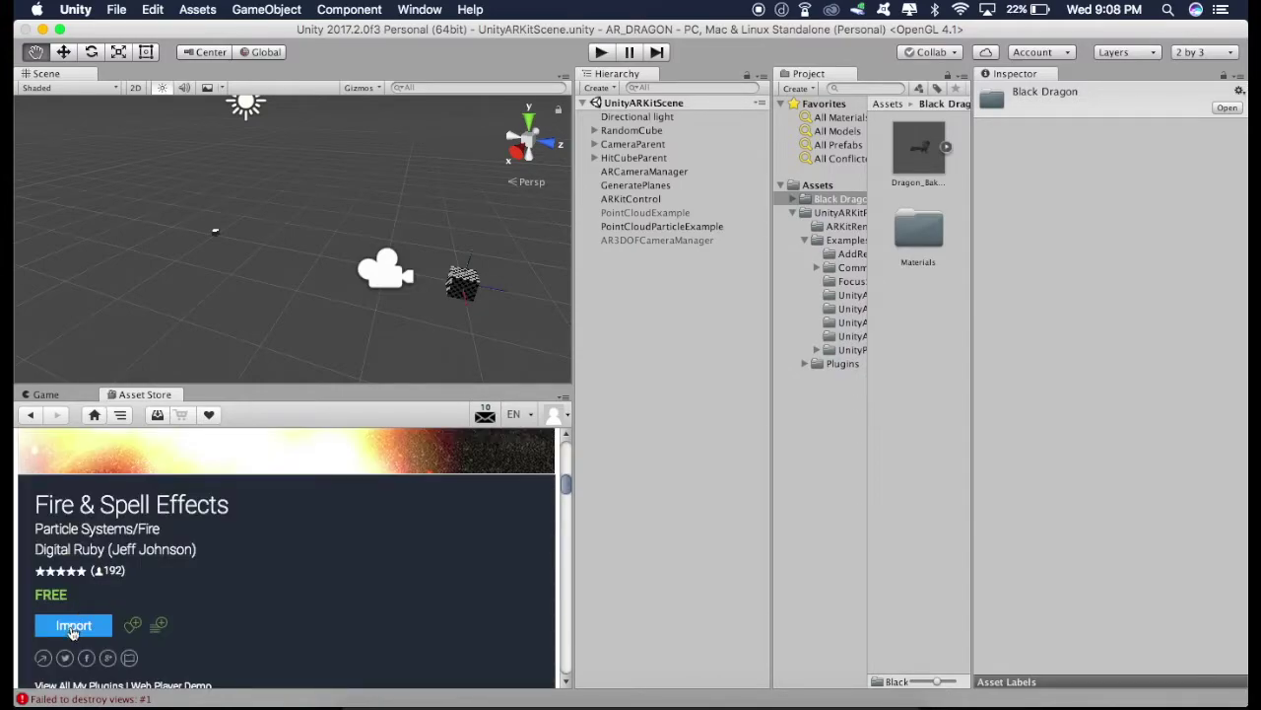
left_click(72, 627)
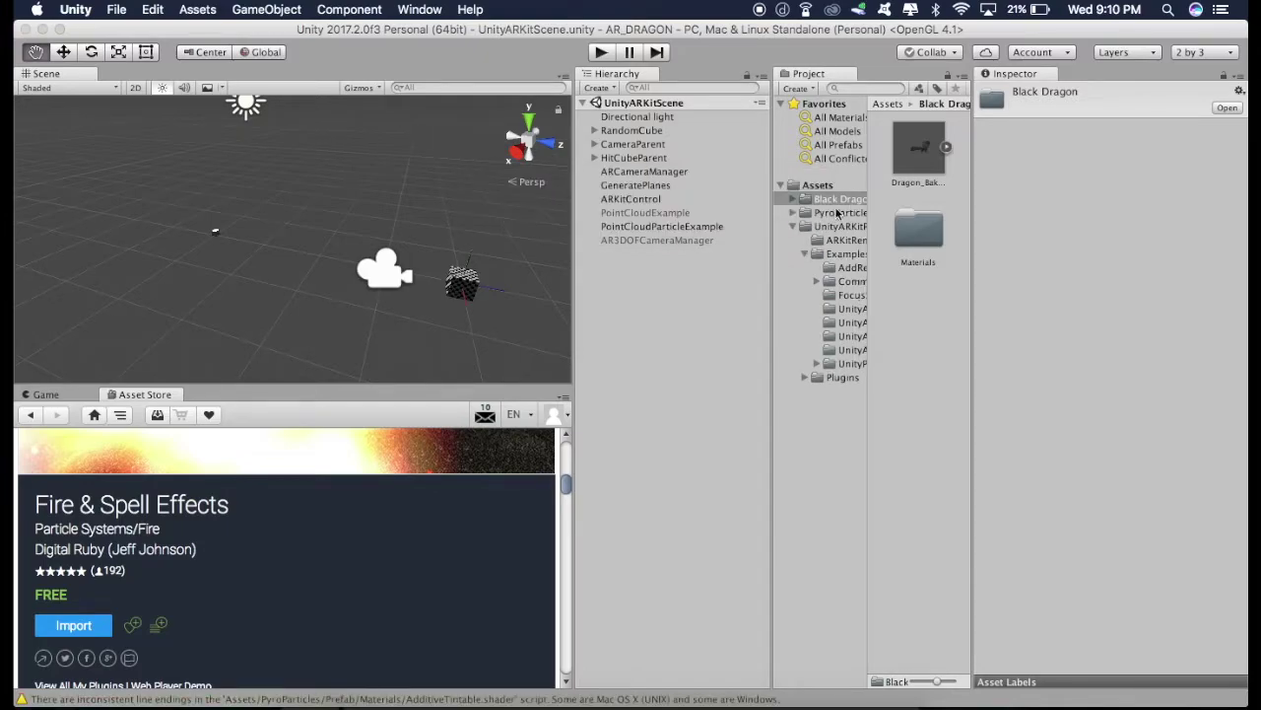
left_click(825, 186)
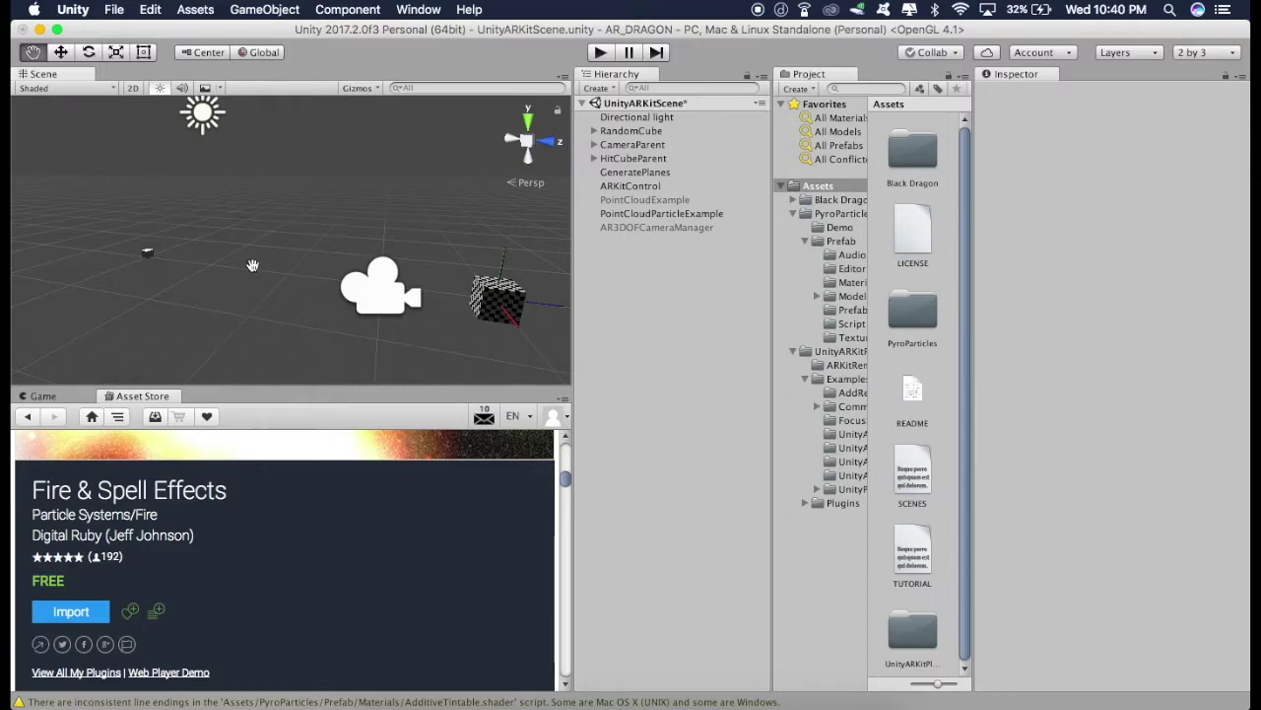
Expand HitCubeParent, select HitCube with the Move tool, and review its Inspector components.
left_click_drag(252, 265, 384, 278)
scroll(267, 273, "up", 3)
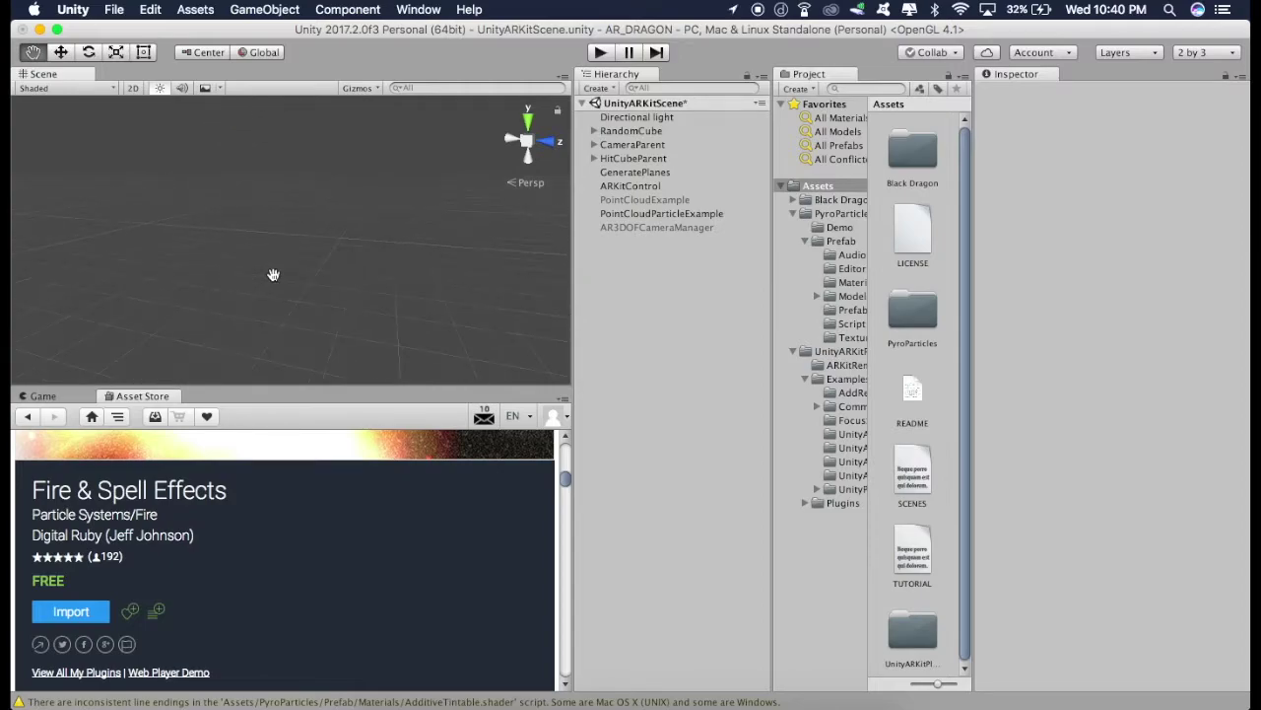
scroll(273, 275, "down", 5)
scroll(229, 287, "up", 1)
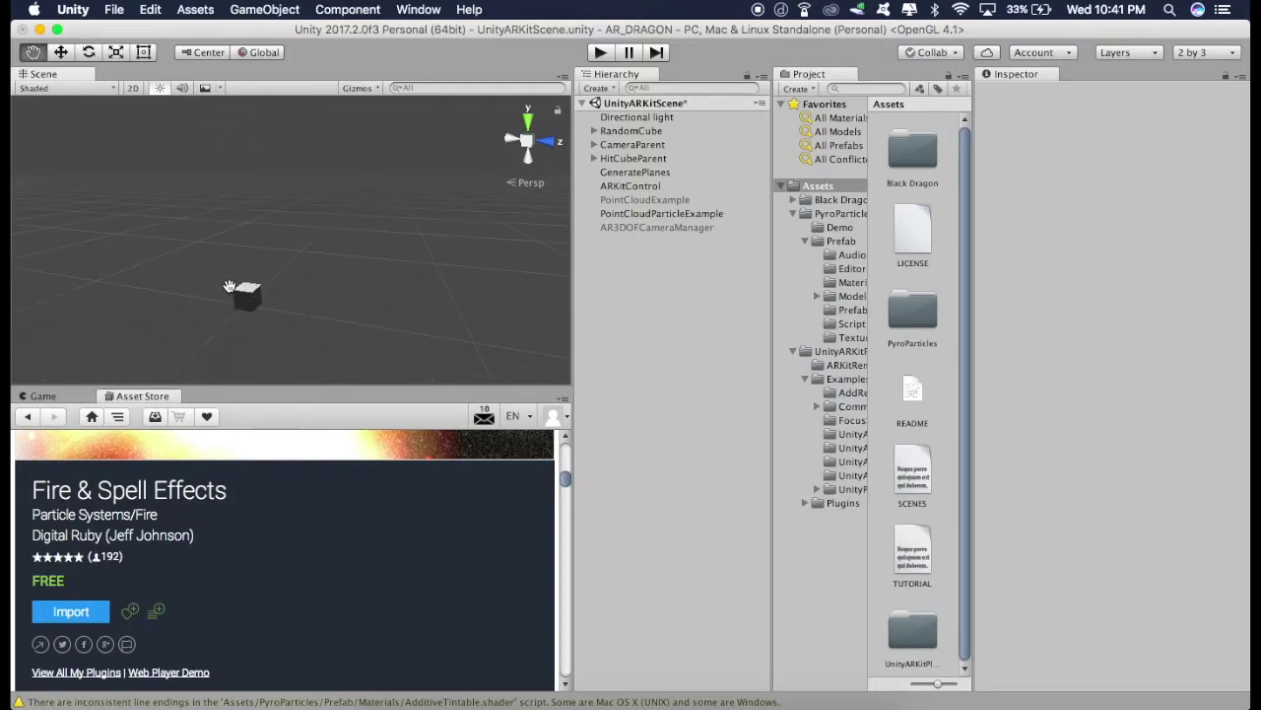
left_click(594, 159)
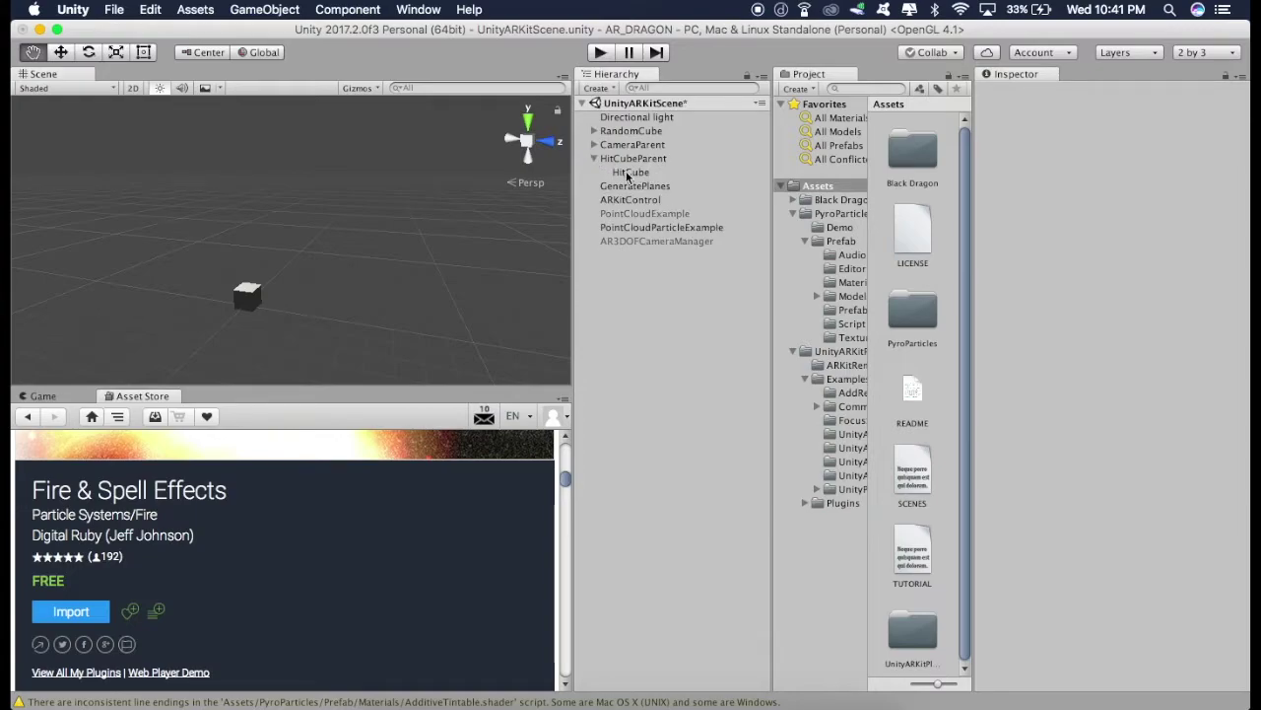
left_click(630, 176)
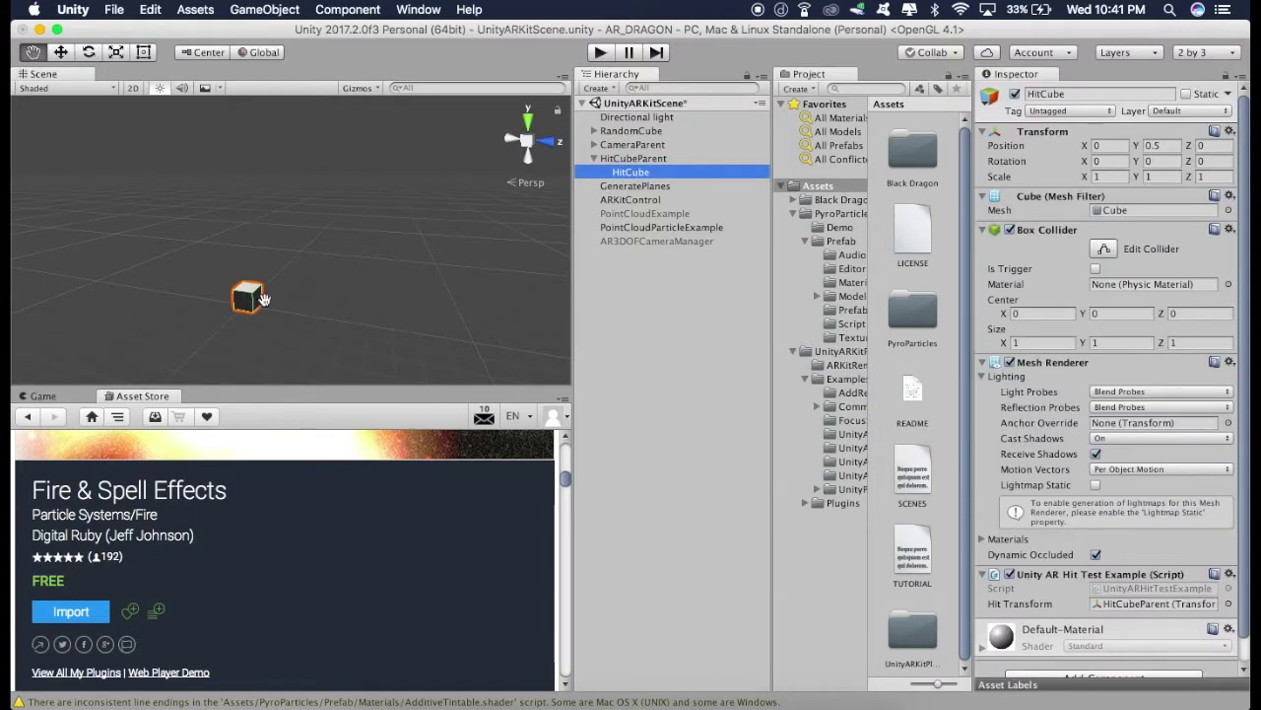
left_click(60, 52)
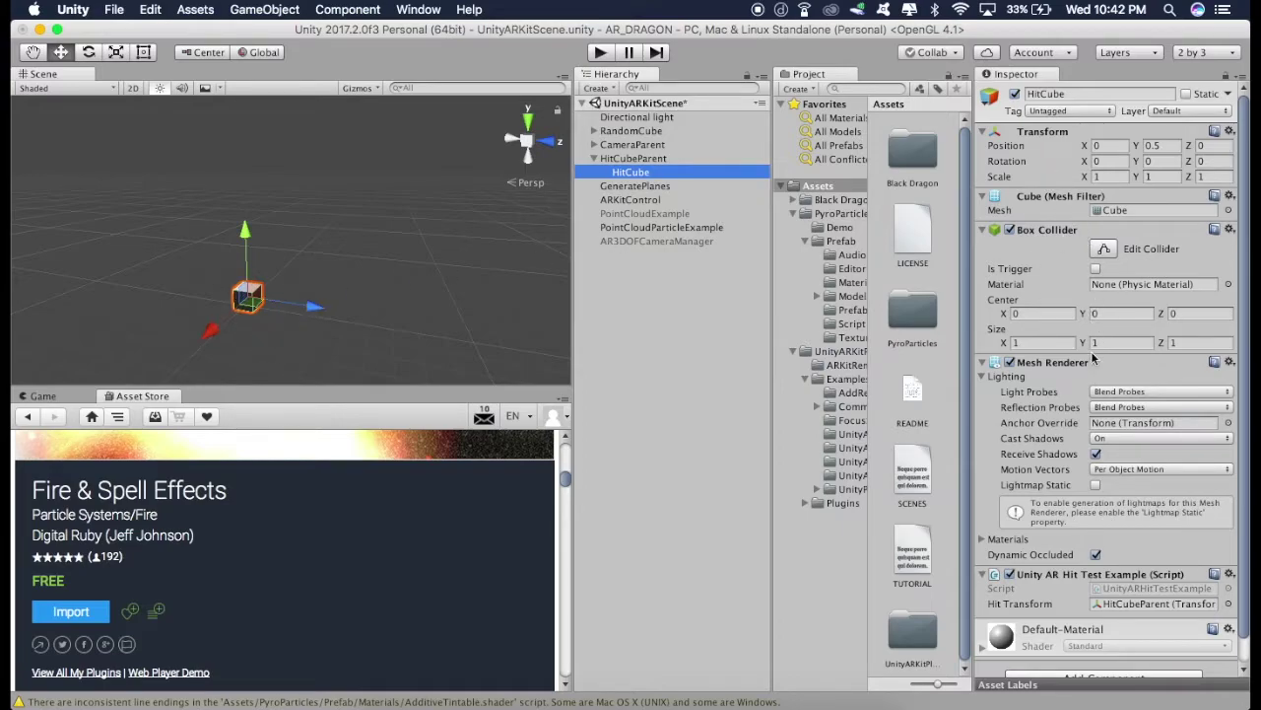
scroll(1065, 463, "down", 1)
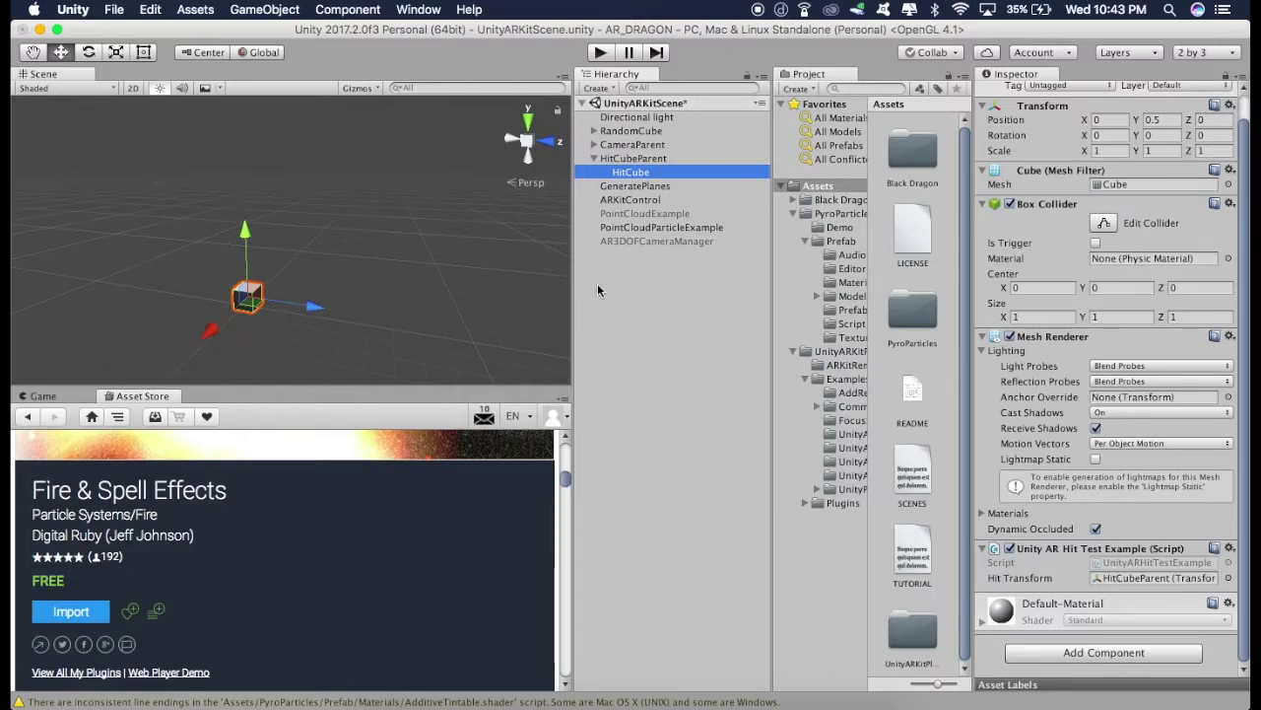
Delete HitCube via its Hierarchy context menu, leaving HitCubeParent empty.
right_click(642, 177)
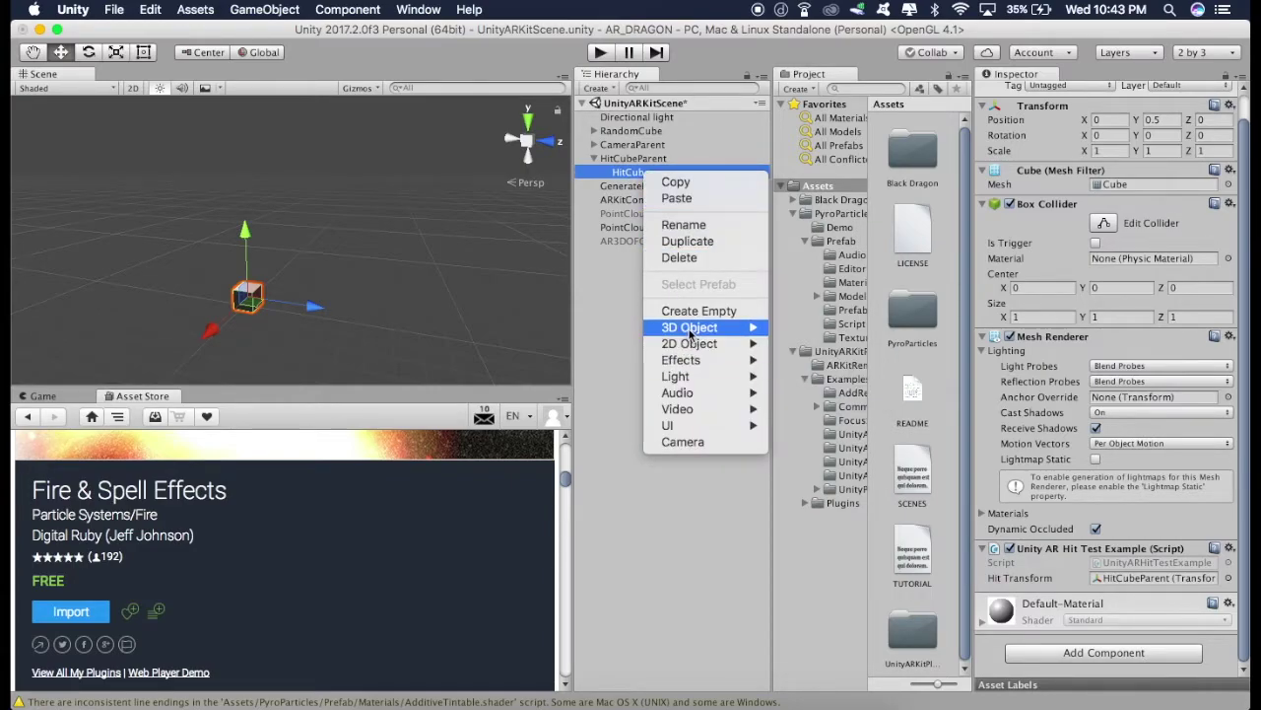
left_click(679, 257)
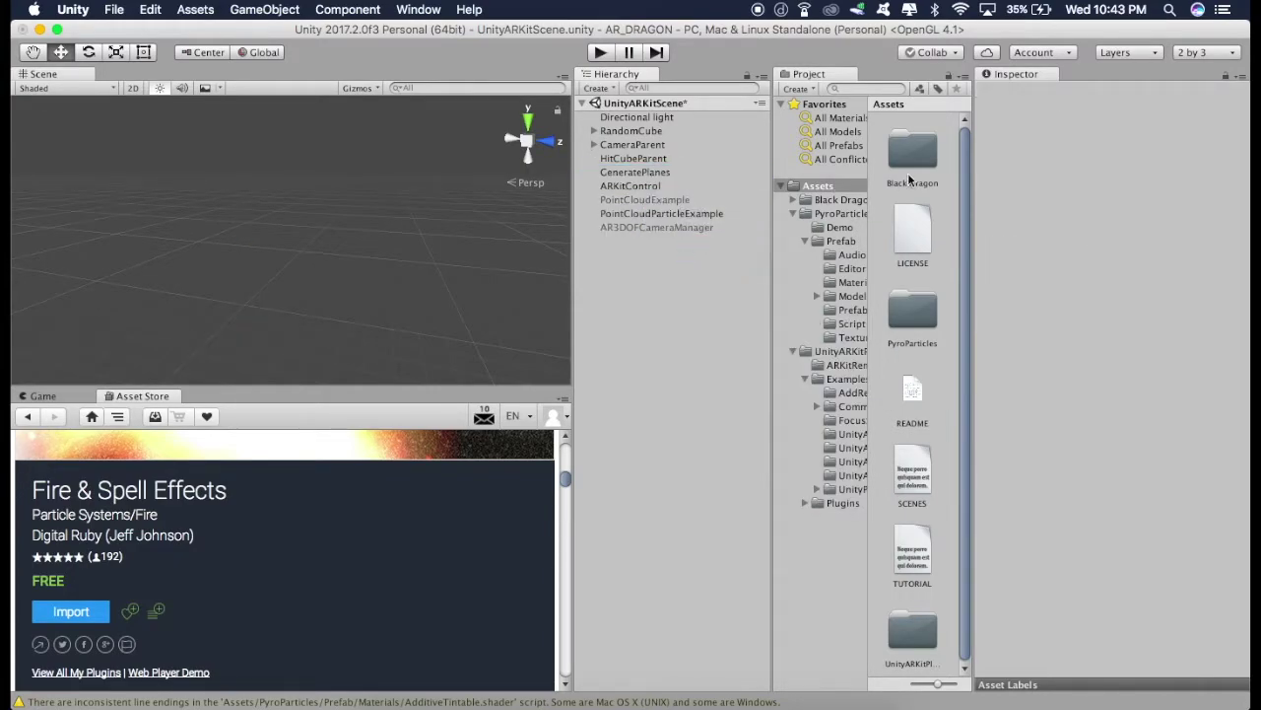
Drag Dragon_Baked_Actions from the Black Dragon folder onto HitCubeParent in the Hierarchy.
double_click(915, 155)
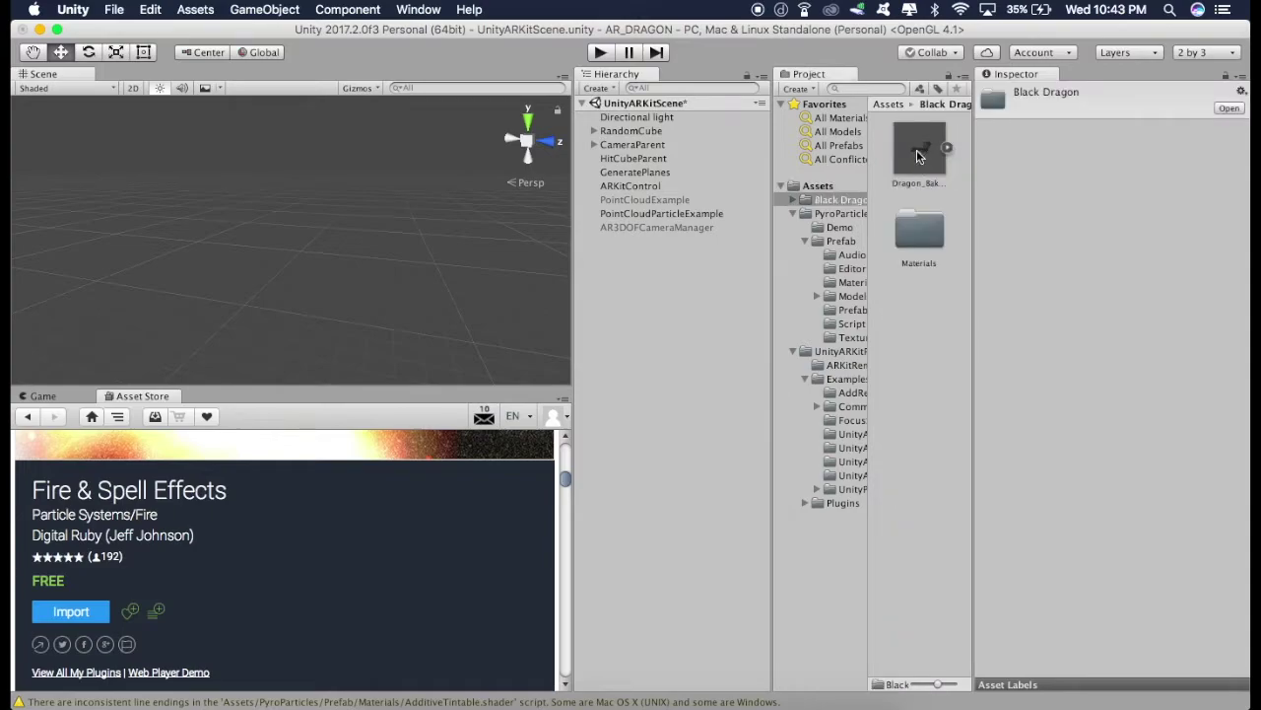
left_click_drag(922, 155, 626, 160)
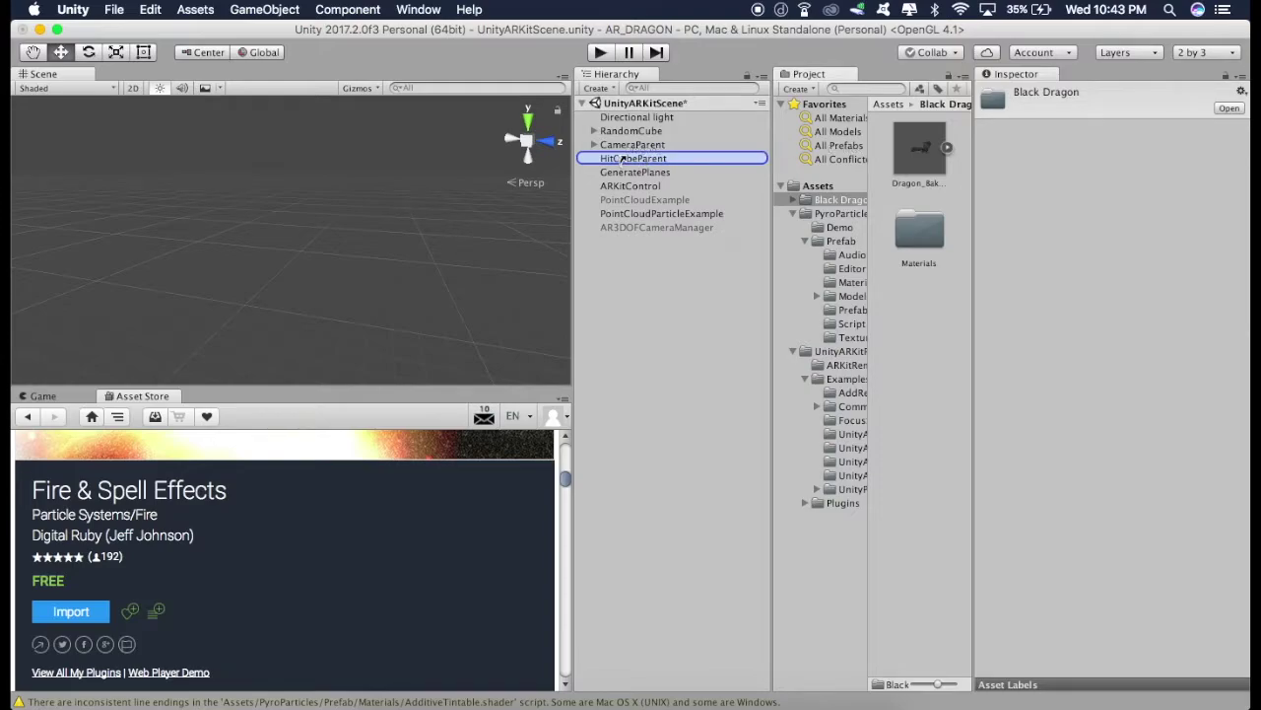
scroll(437, 225, "down", 10)
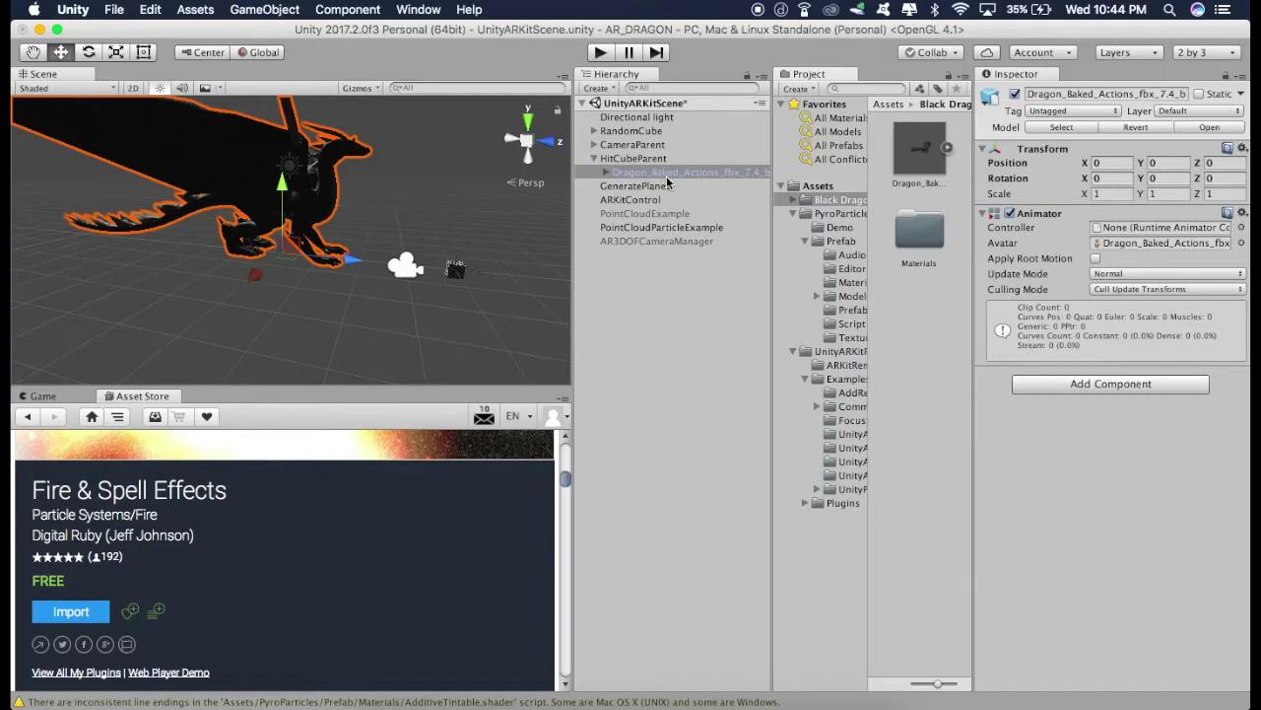
left_click(1080, 386)
type("ar hit te")
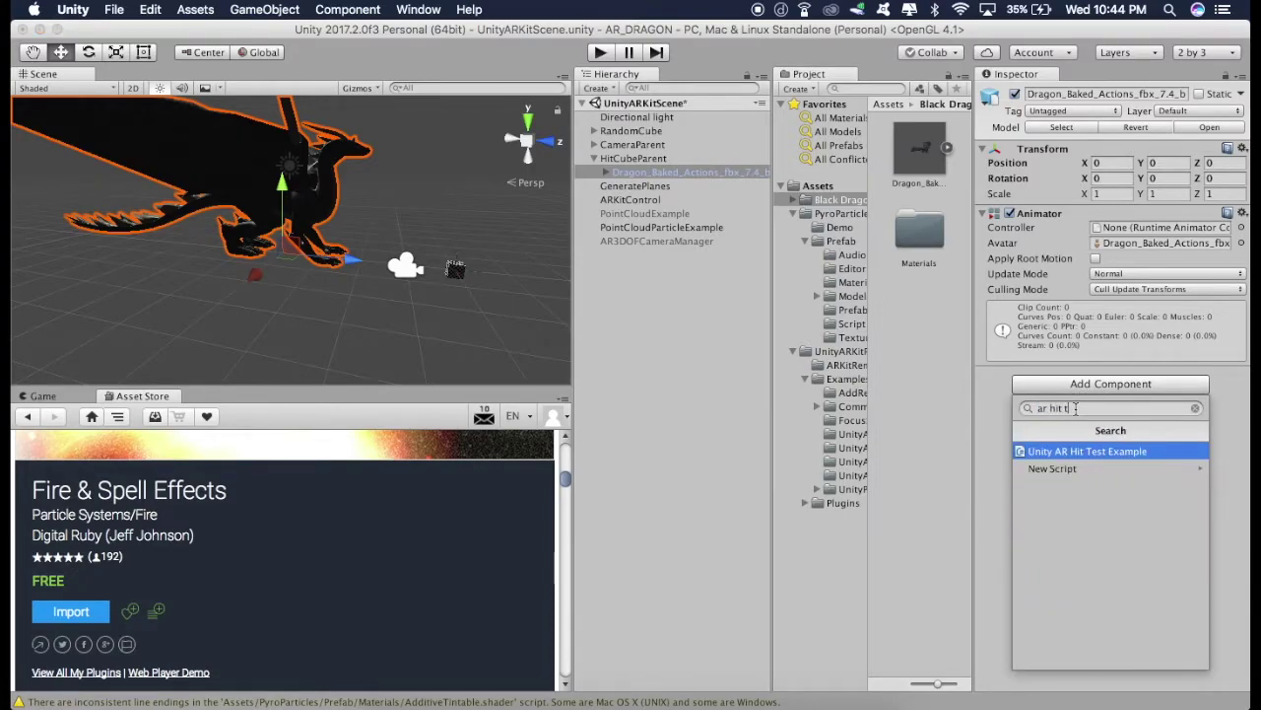
left_click(1098, 459)
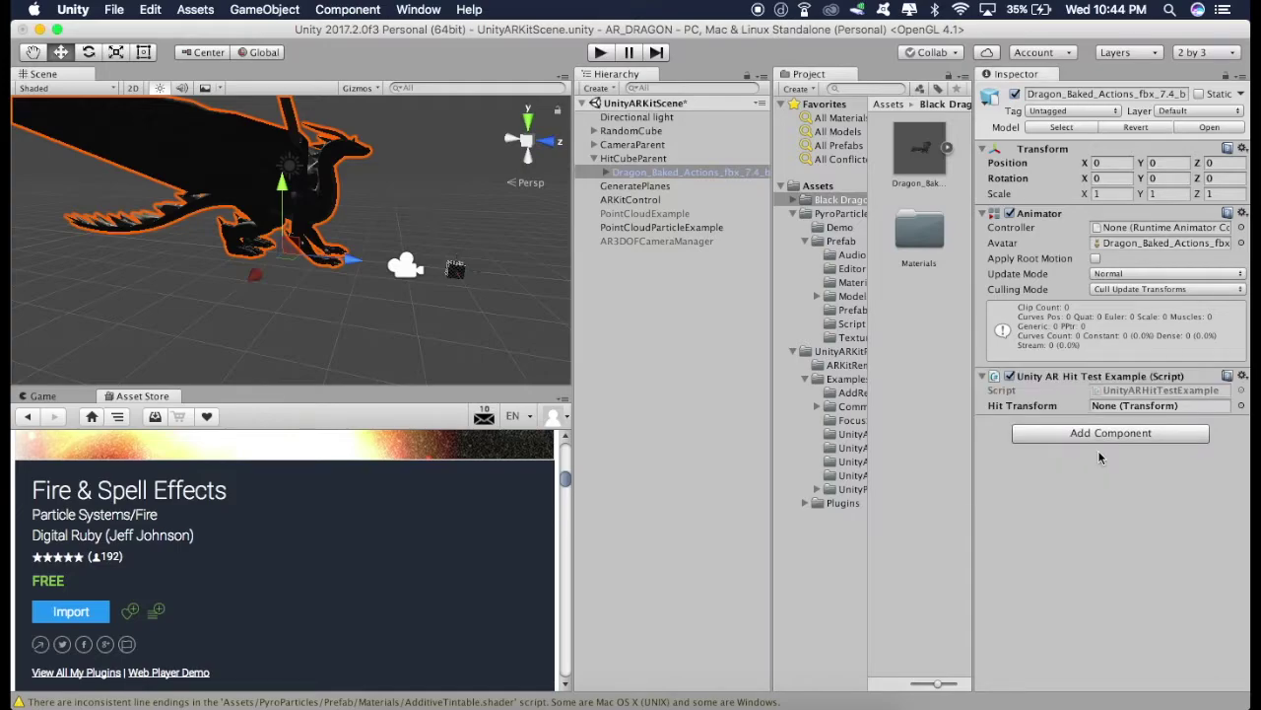
left_click(638, 160)
left_click_drag(639, 159, 1104, 408)
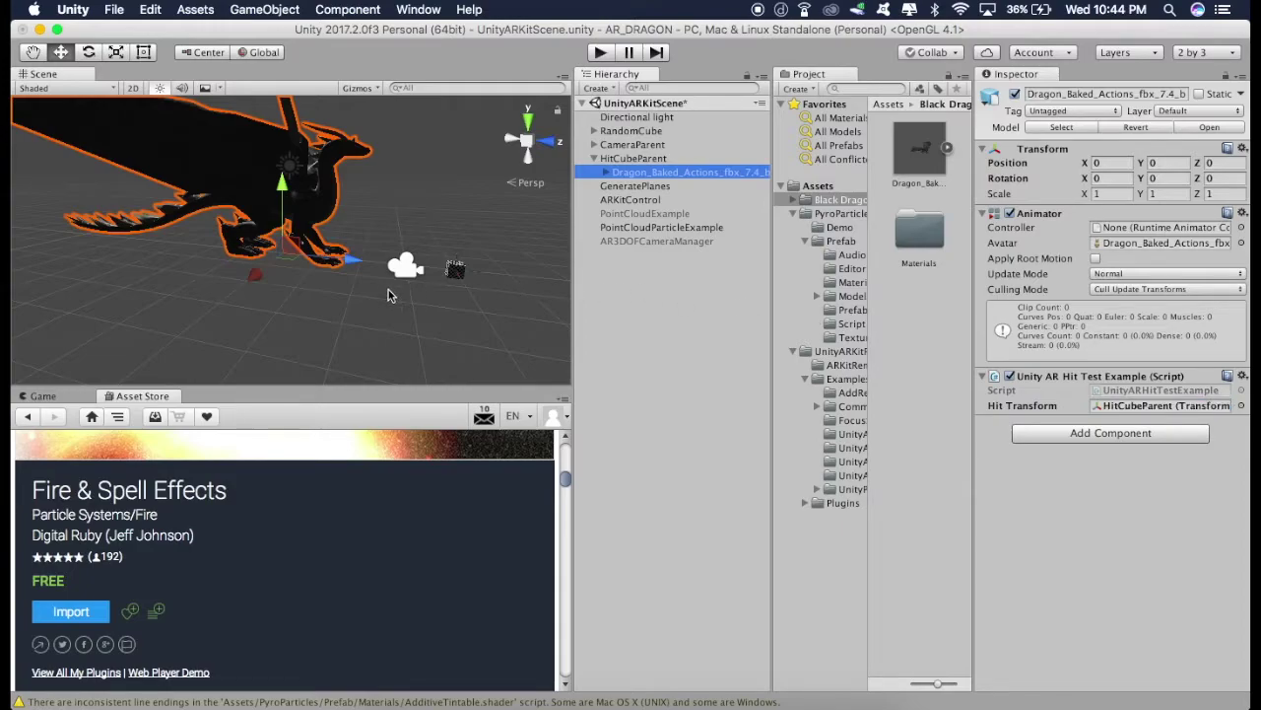
scroll(383, 292, "down", 2)
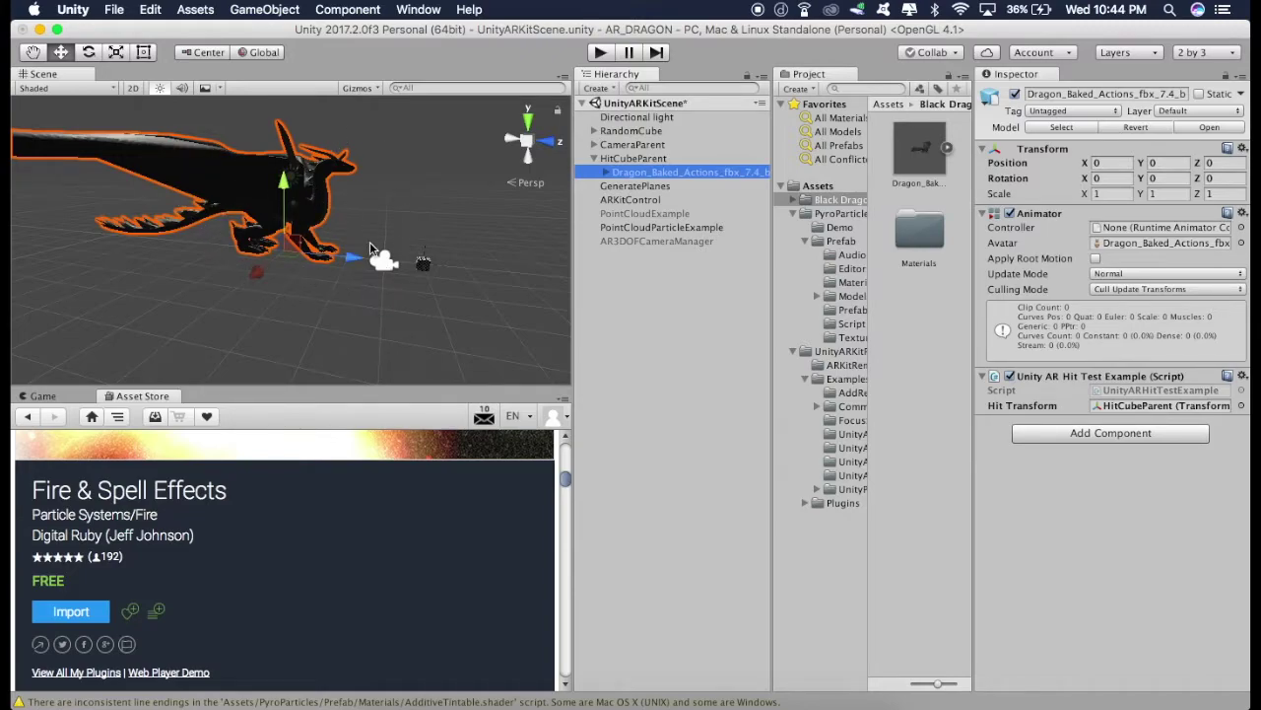
Set the dragon's Transform Scale to 0.3 on X, Y and Z.
left_click(1111, 194)
type("0")
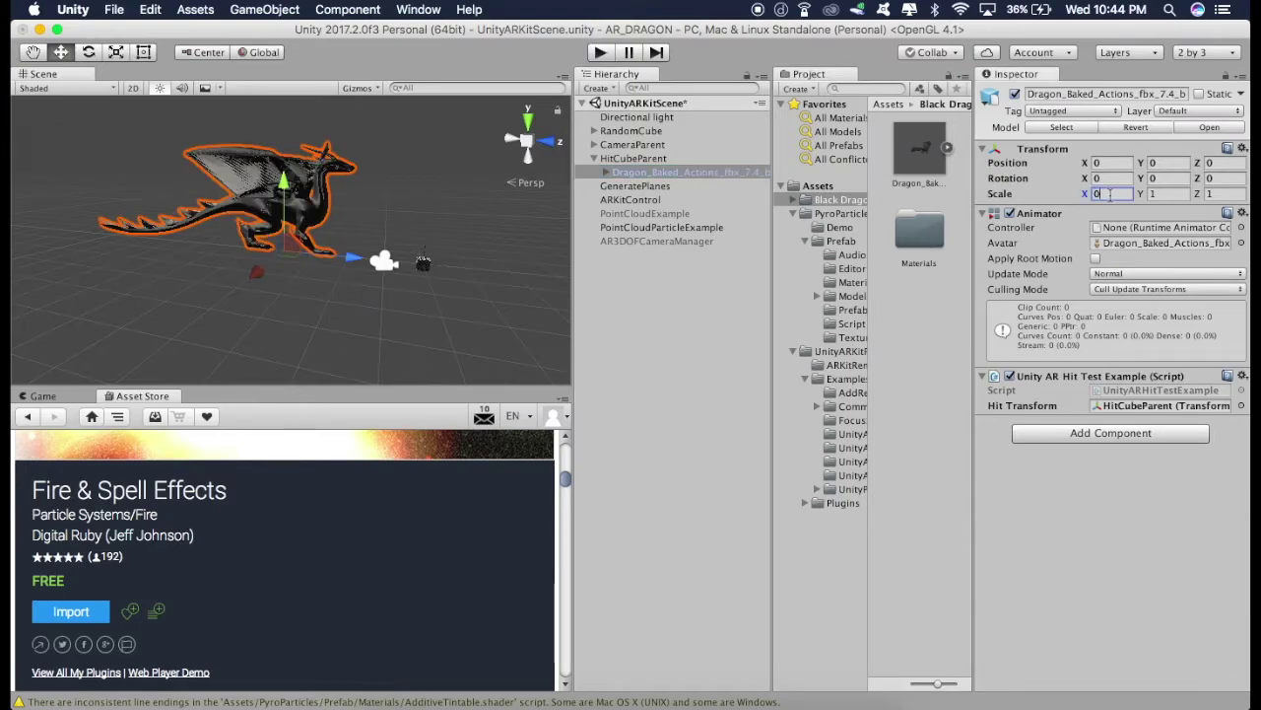
type(".3")
left_click(1155, 194)
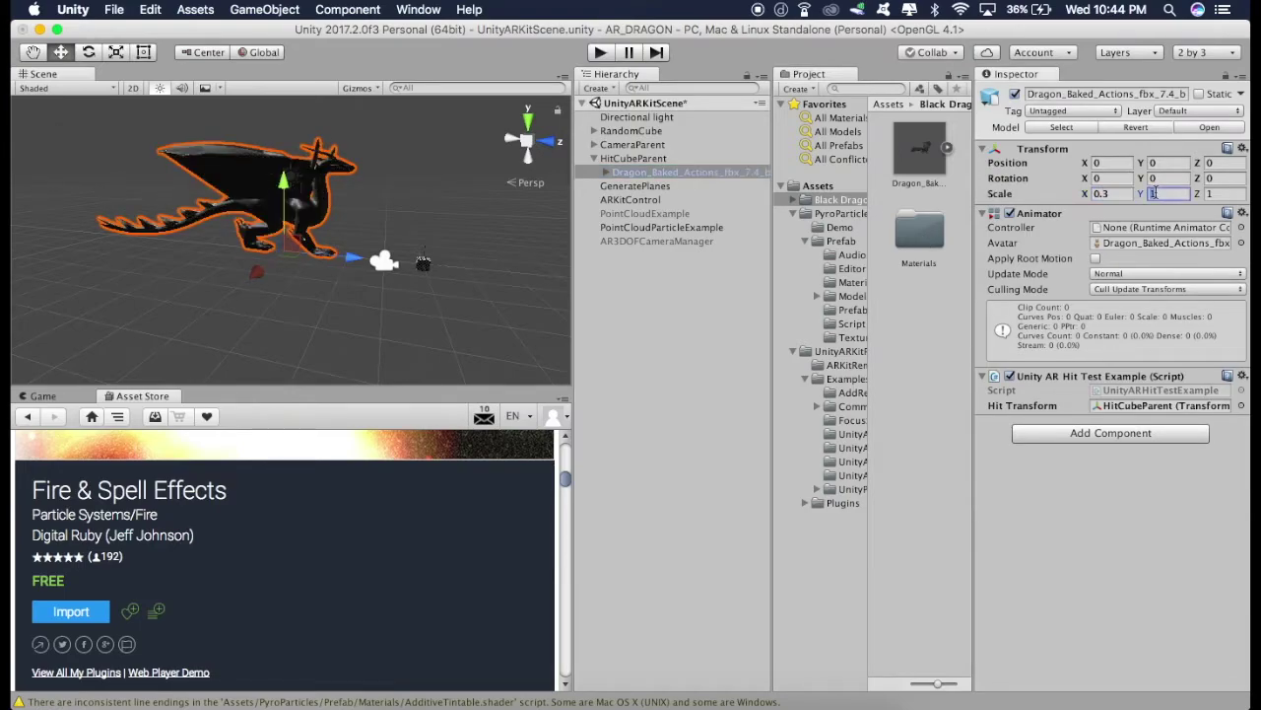
type("0.3")
left_click(1206, 194)
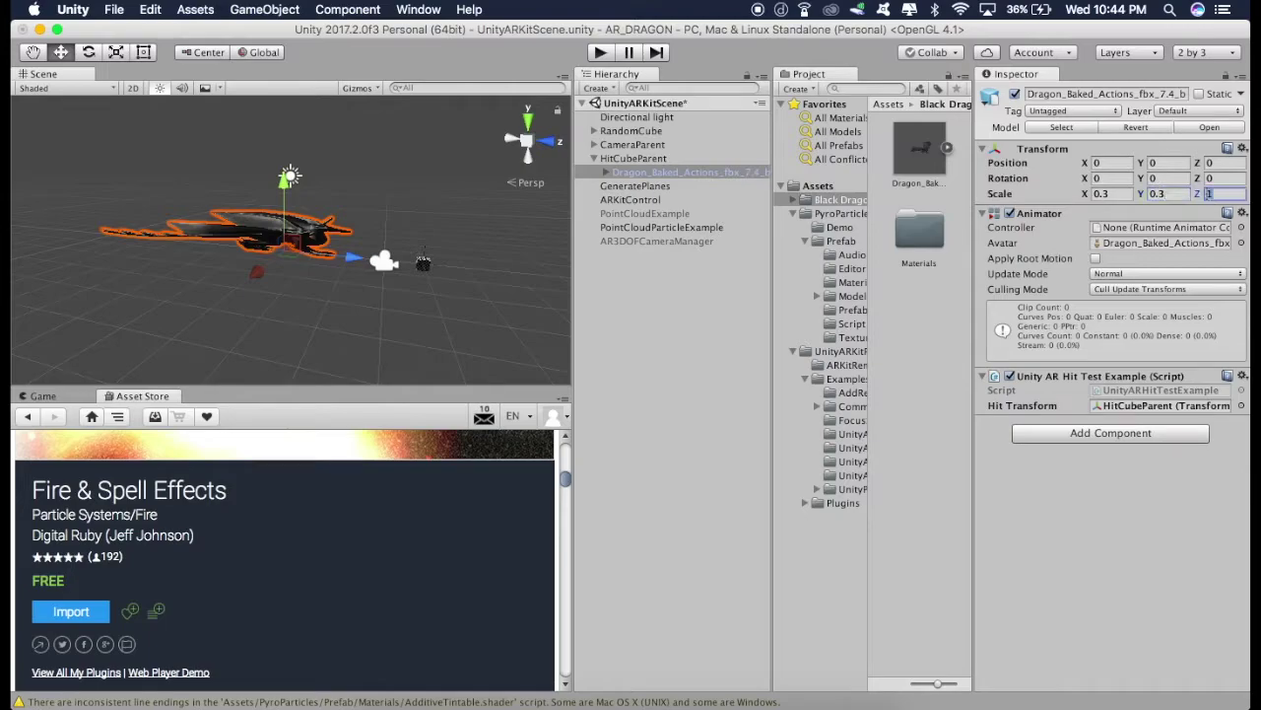
type("0.3")
scroll(340, 251, "up", 3)
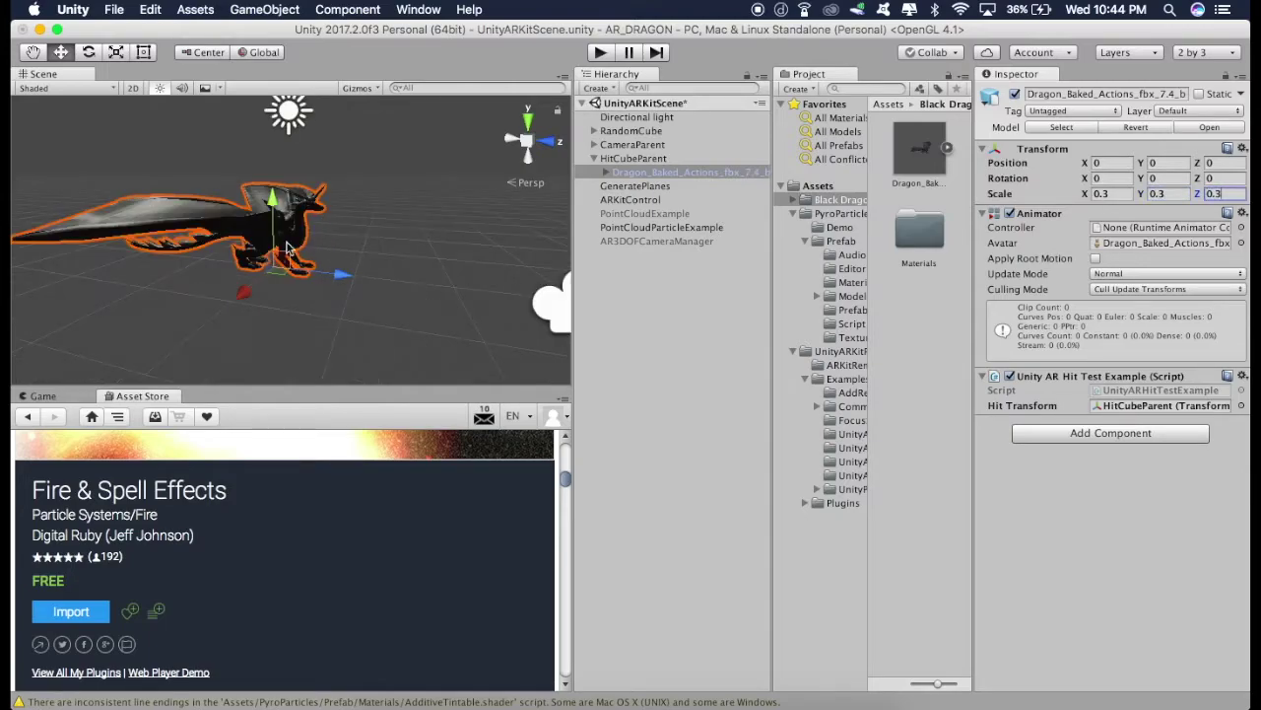
left_click(1155, 179)
left_click_drag(197, 256, 292, 259, "alt")
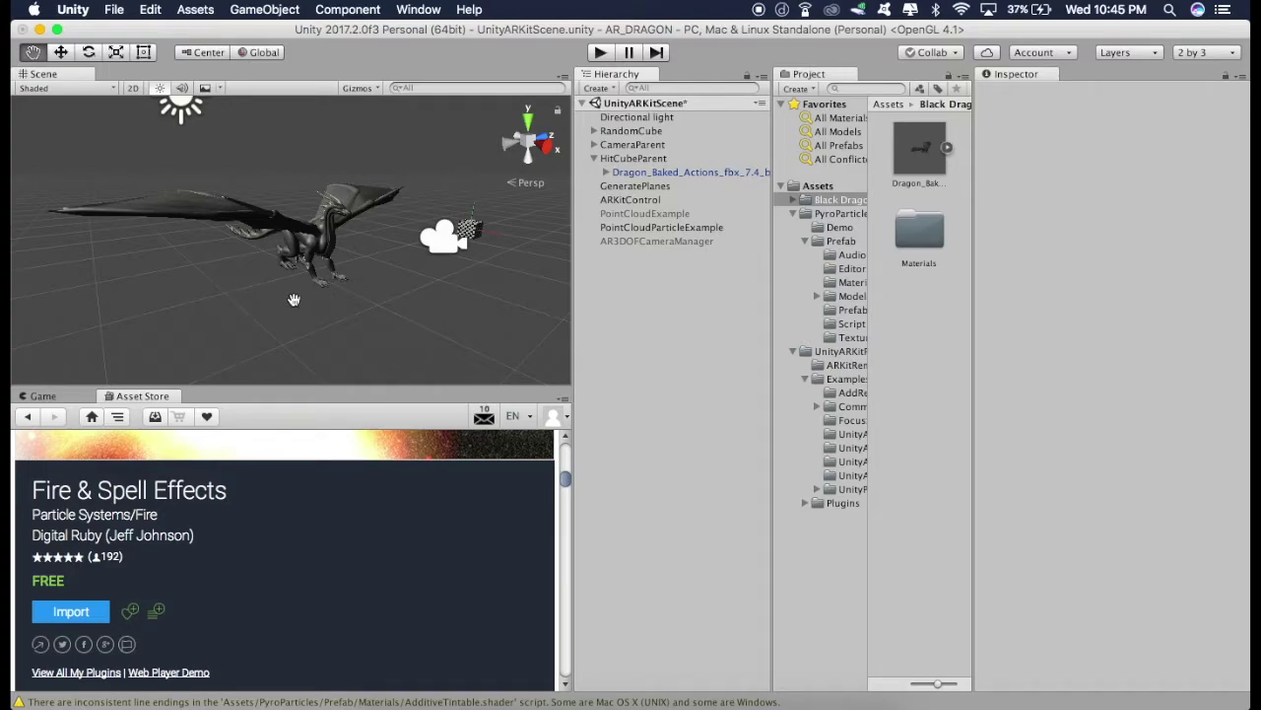
scroll(294, 299, "down", 2)
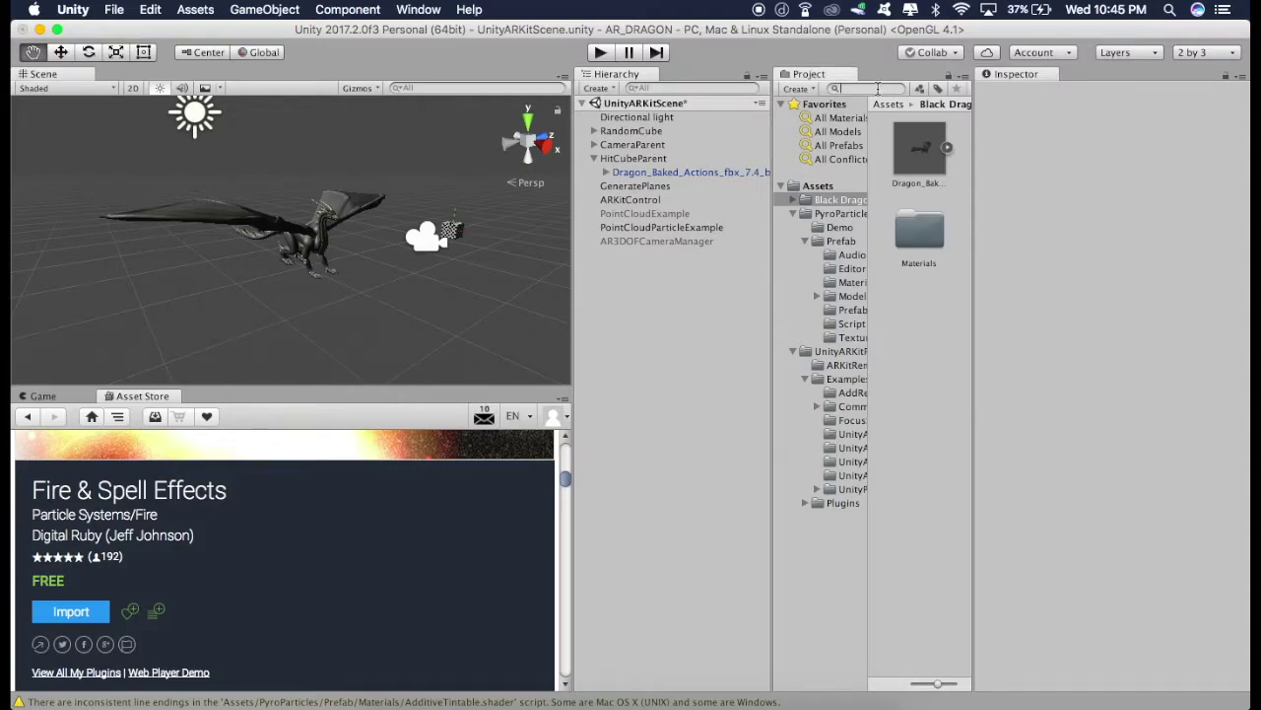
Search the Project panel for 'shadow' and drop shadowPlanePrefab onto the dragon model in the Hierarchy.
type("shadow")
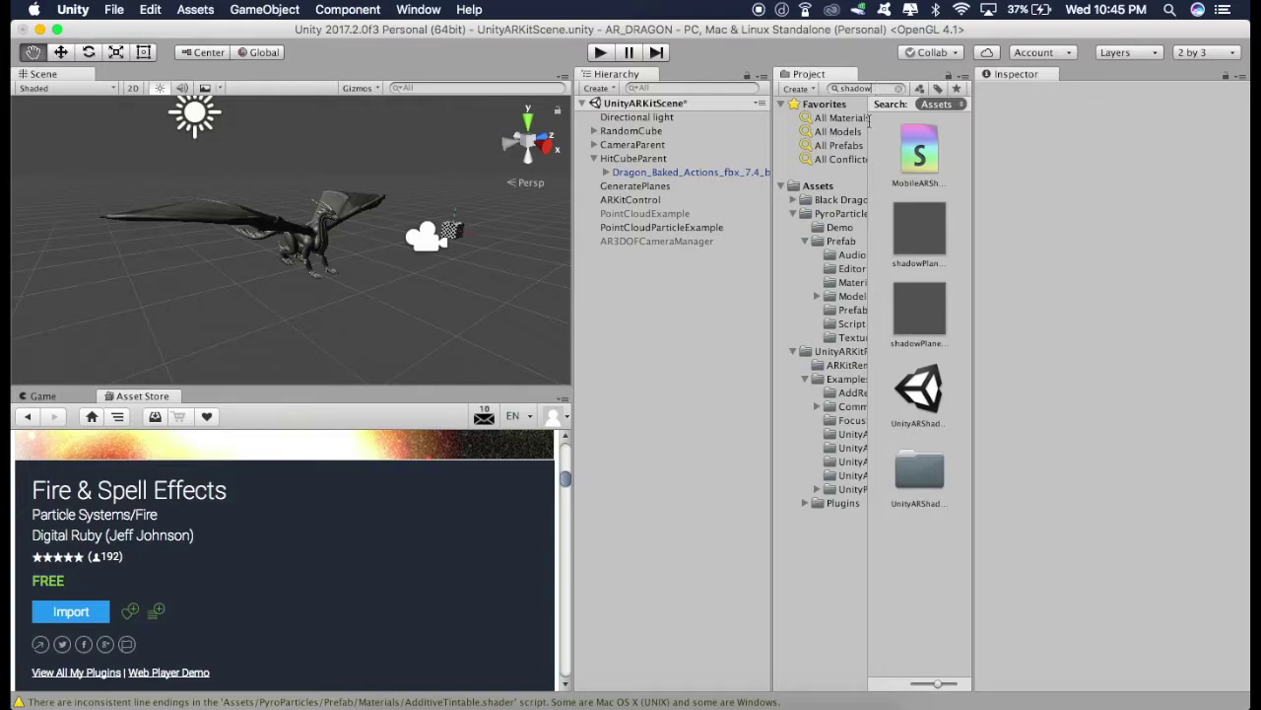
left_click(915, 312)
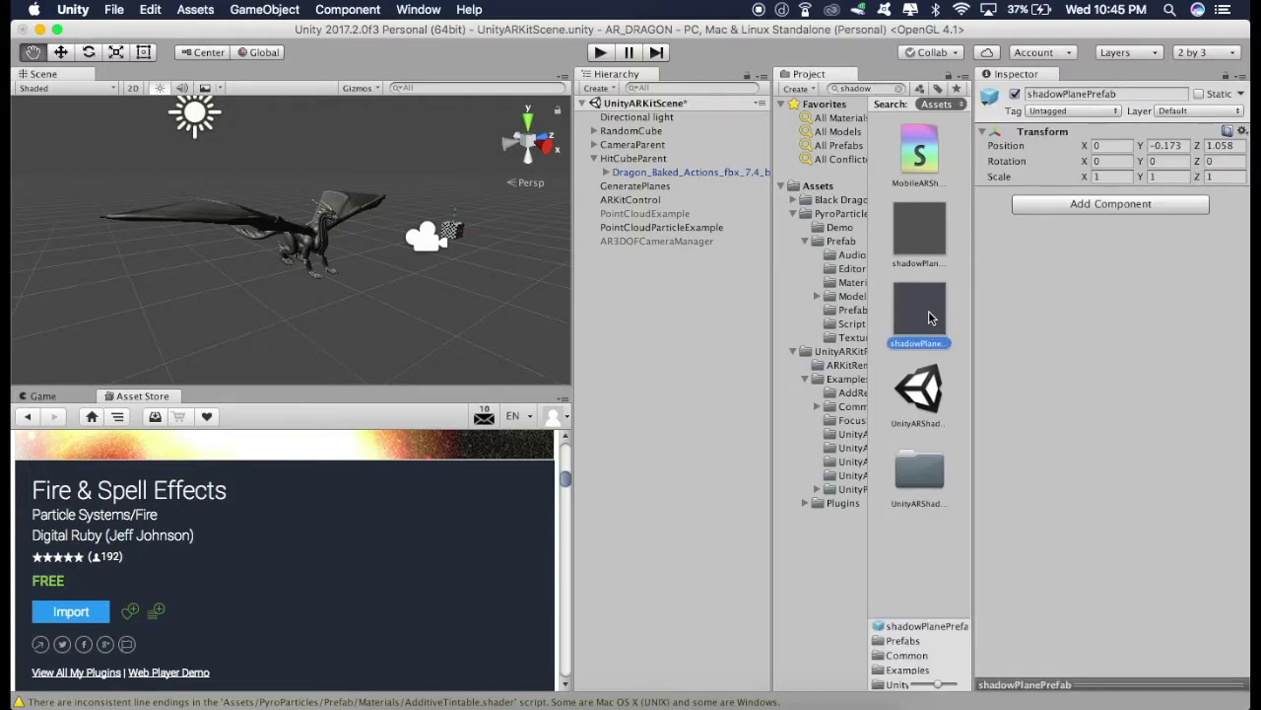
left_click(922, 222)
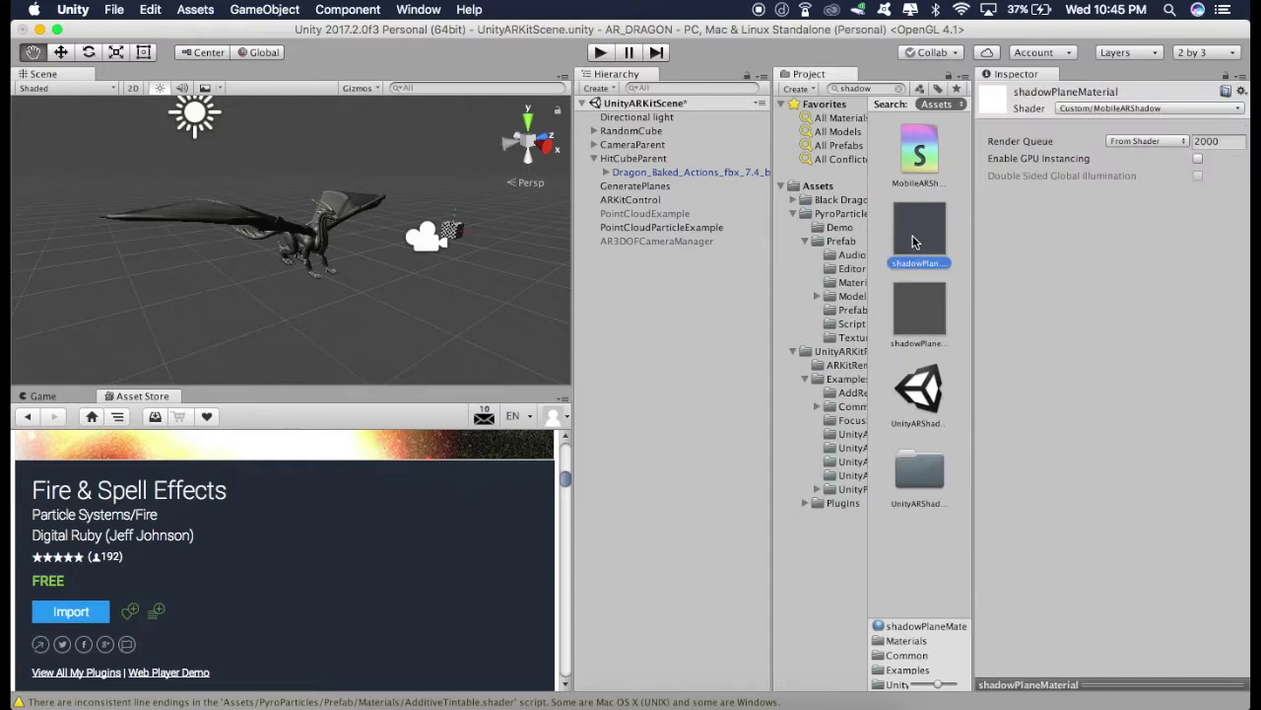
left_click(921, 316)
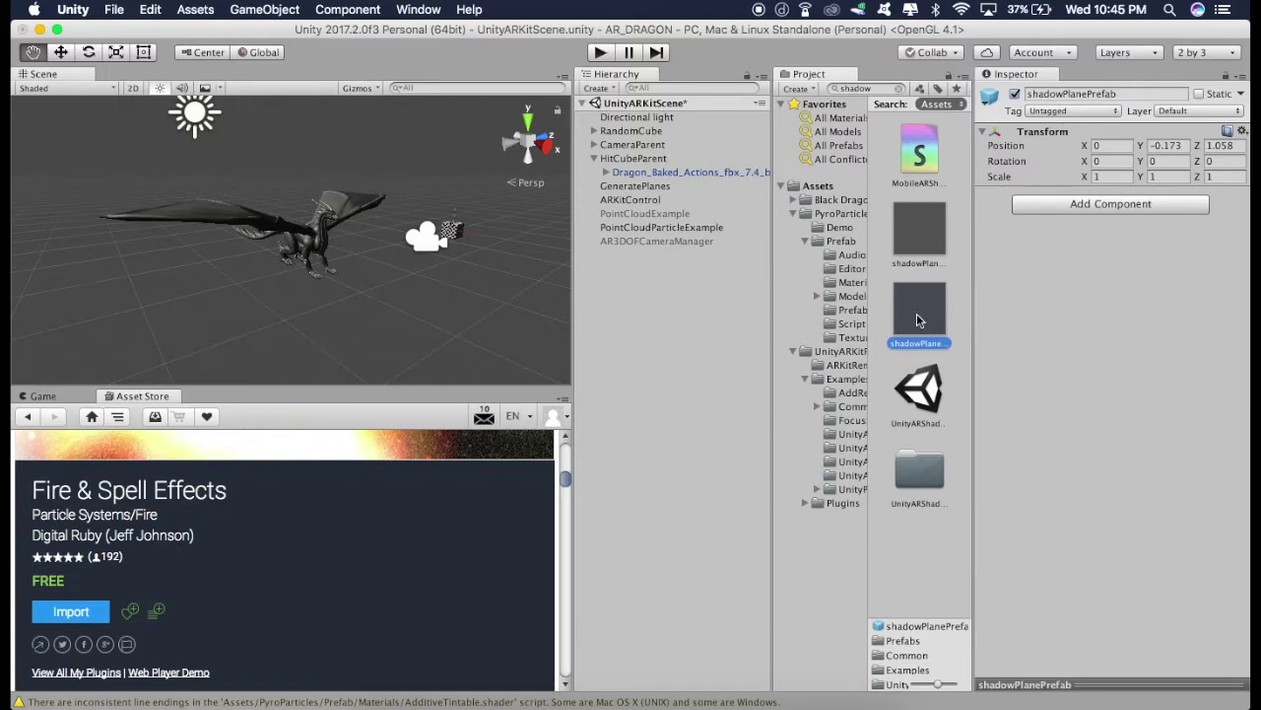
left_click_drag(919, 319, 664, 174)
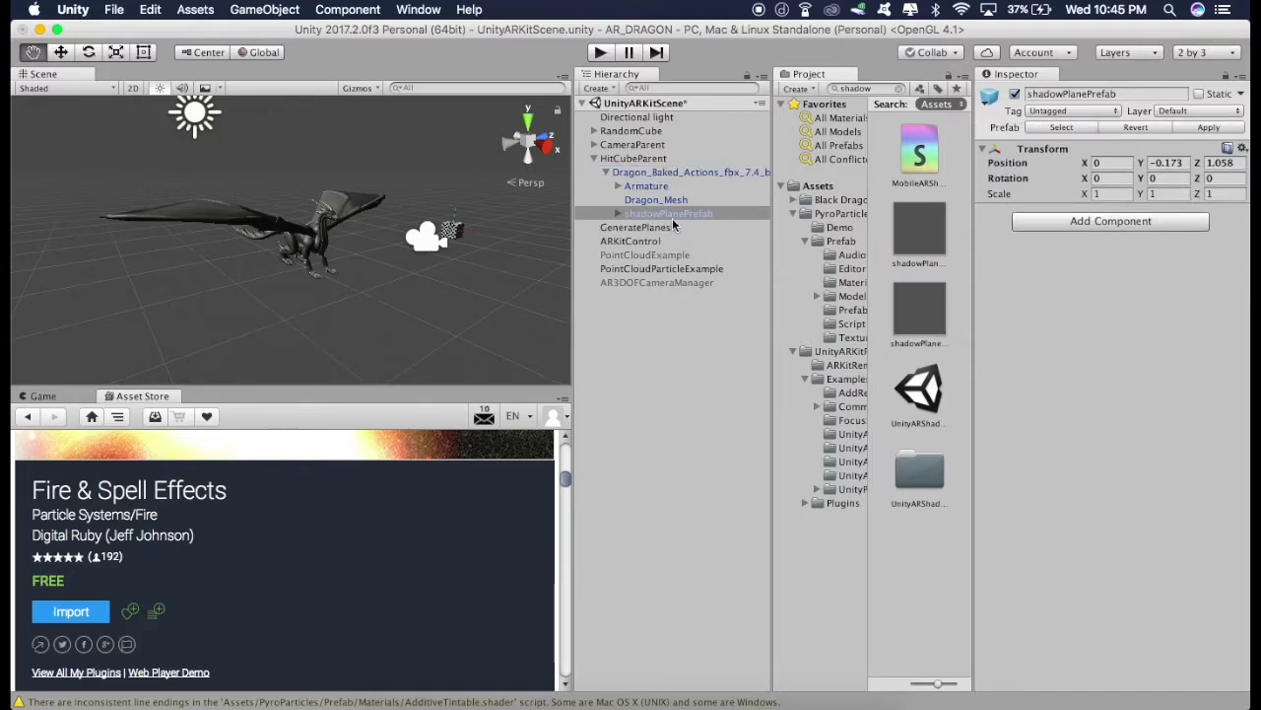
left_click(608, 176)
Frame shadowPlanePrefab in the view and set its Scale X and Y to 500.
key("w")
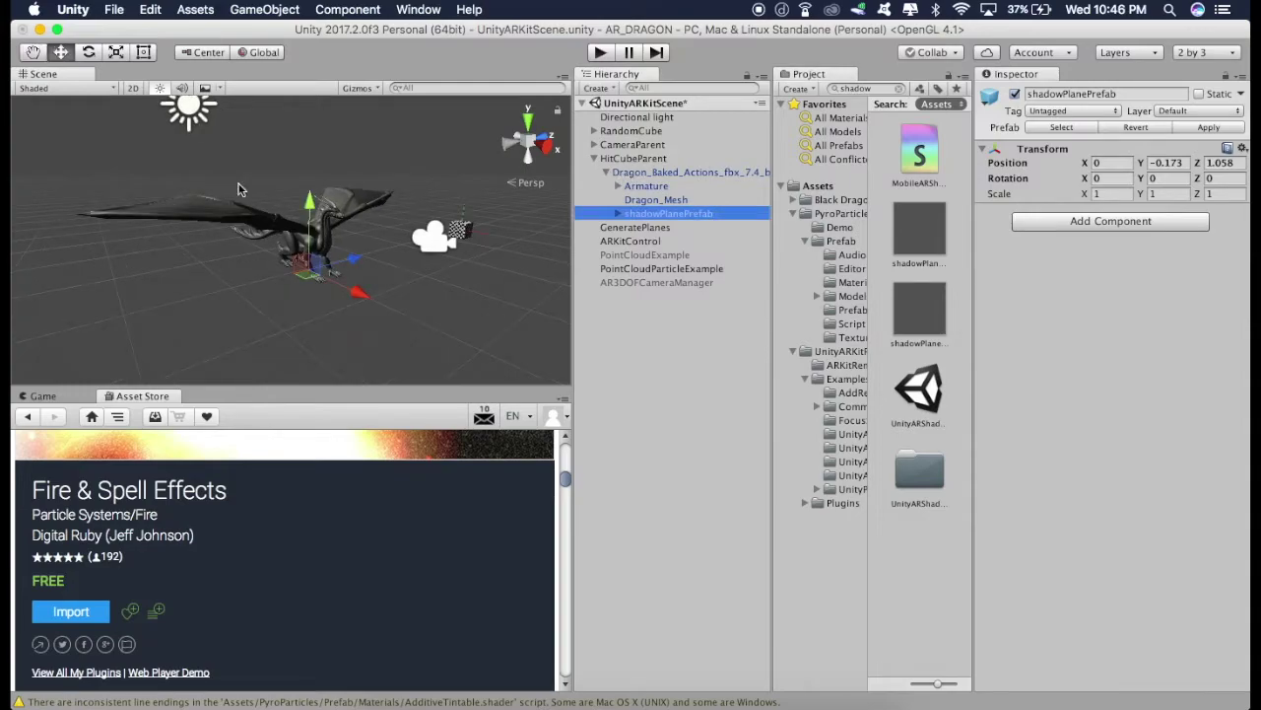
key("f")
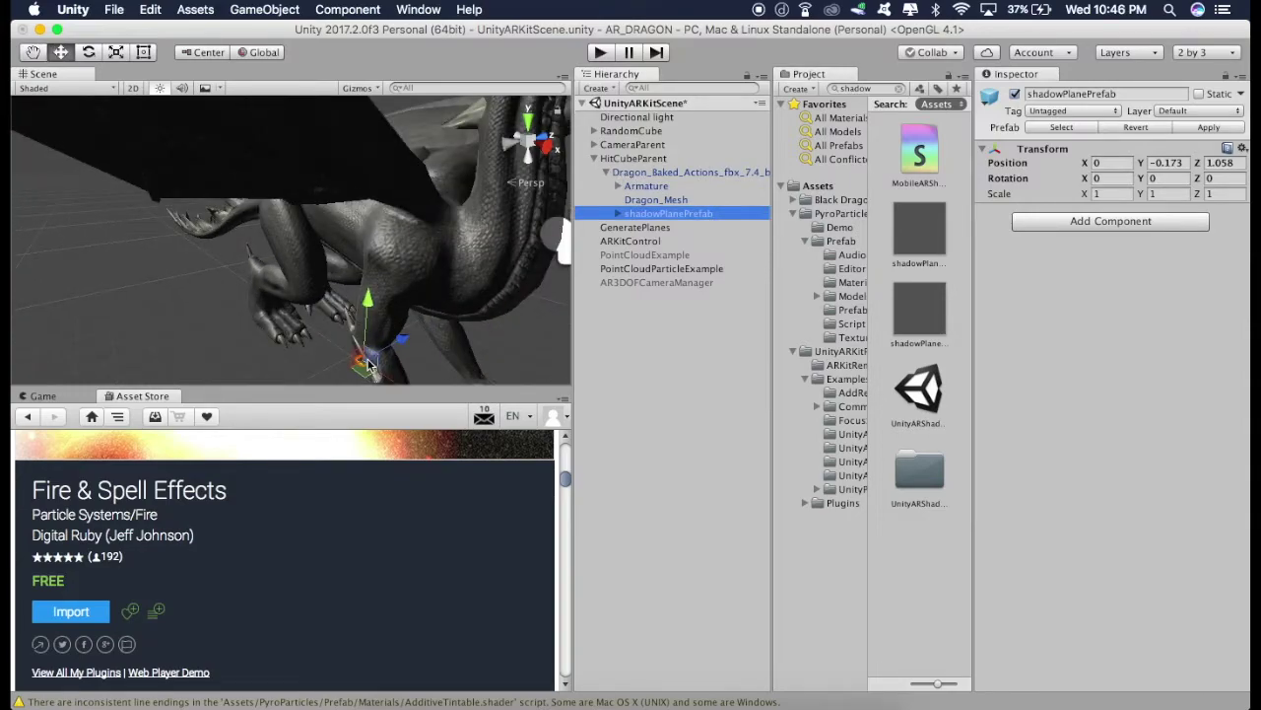
scroll(356, 349, "down", 5)
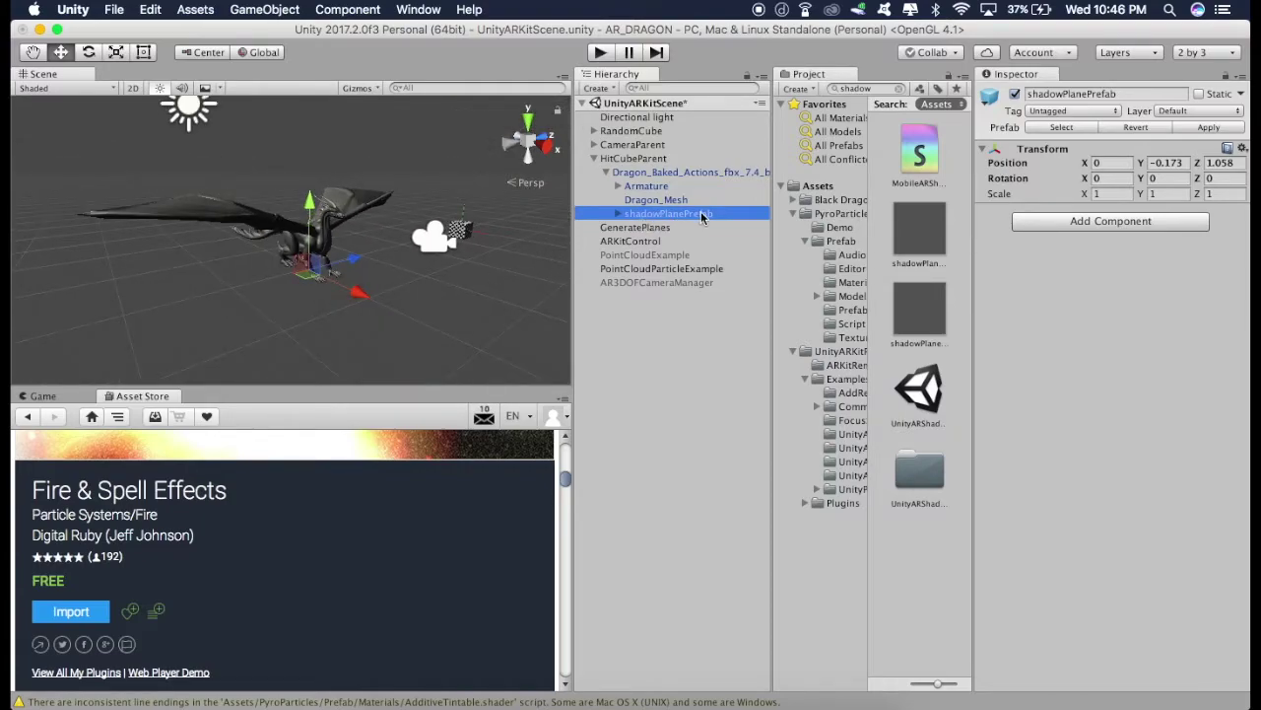
left_click(1109, 194)
type("500")
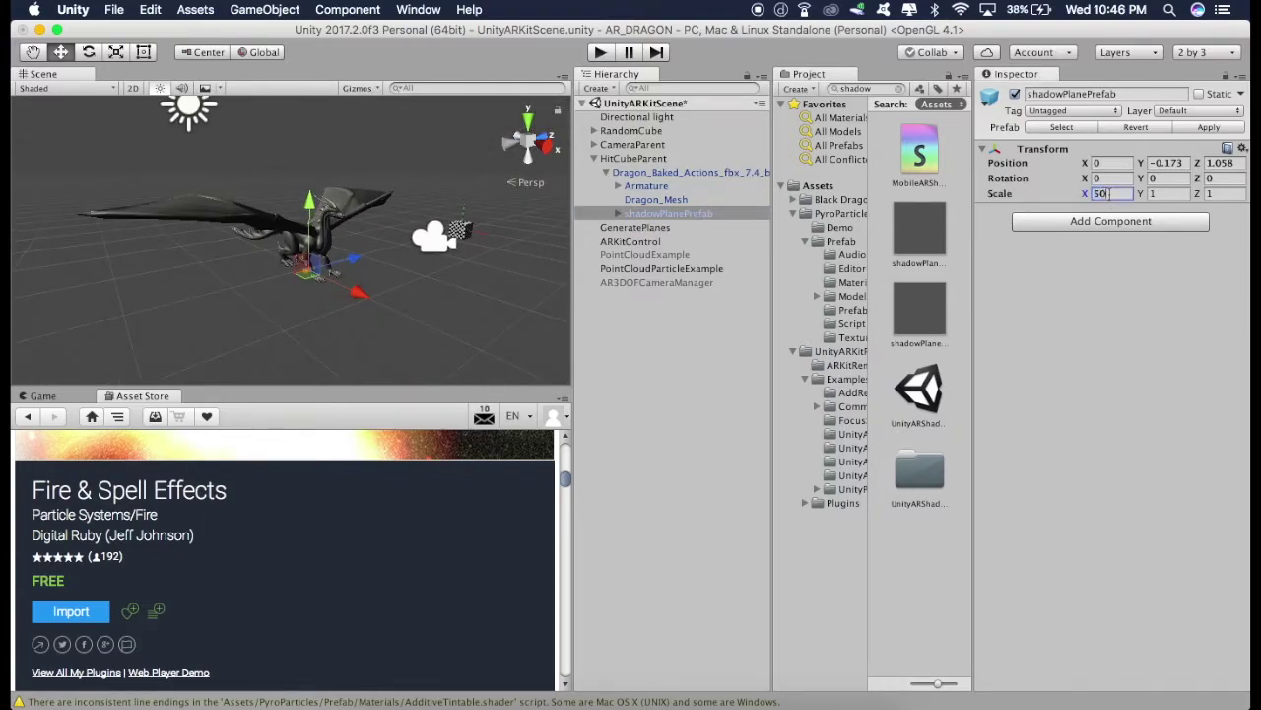
left_click(1163, 196)
type("5")
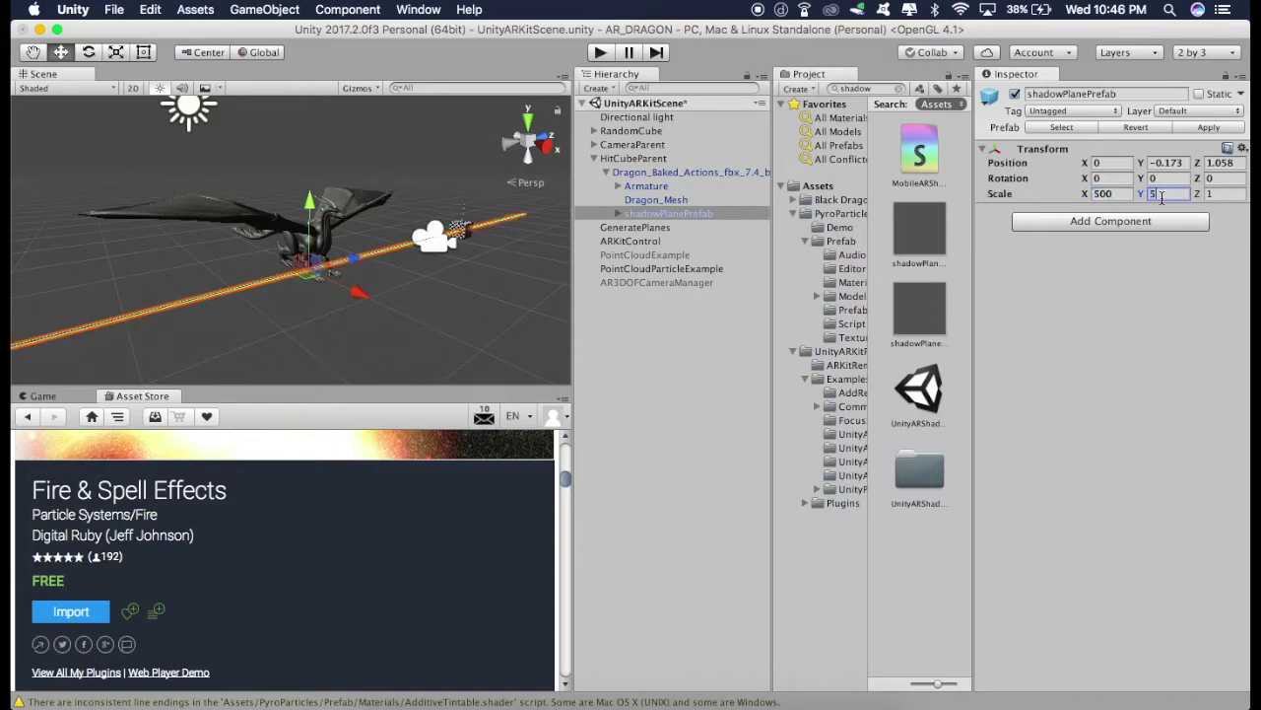
type("00")
left_click(1222, 194)
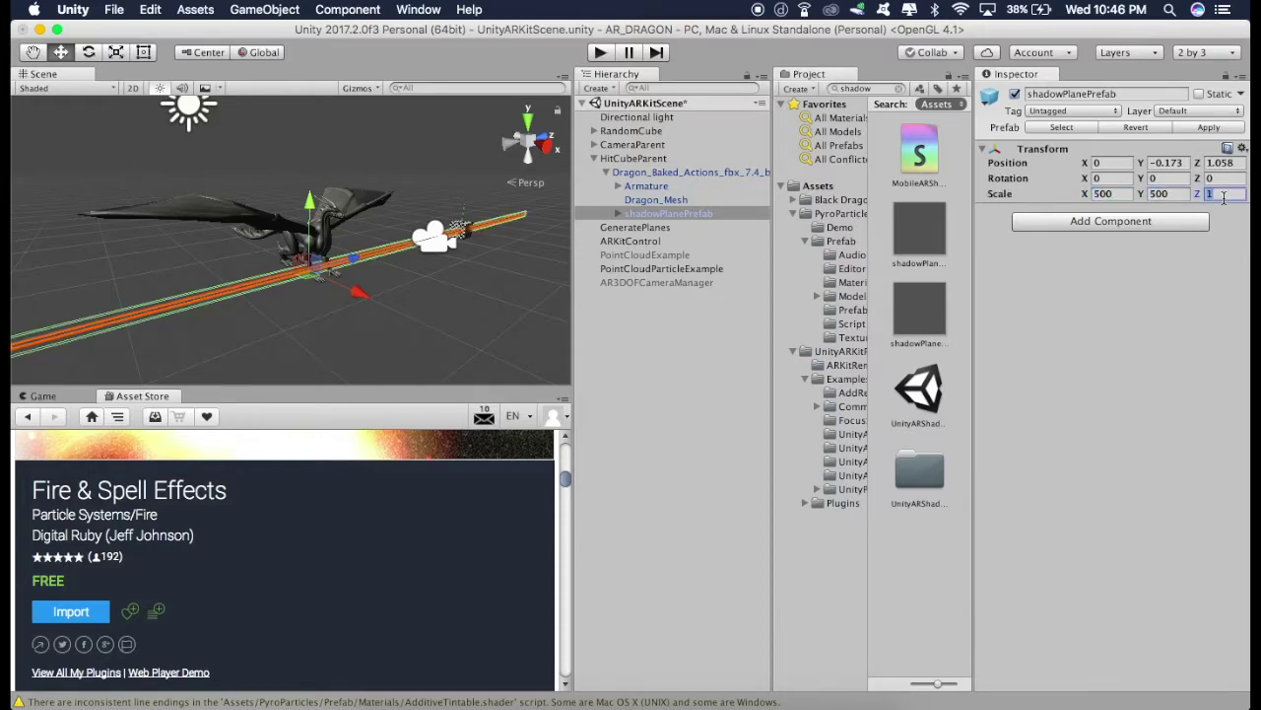
type("500")
left_click(621, 356)
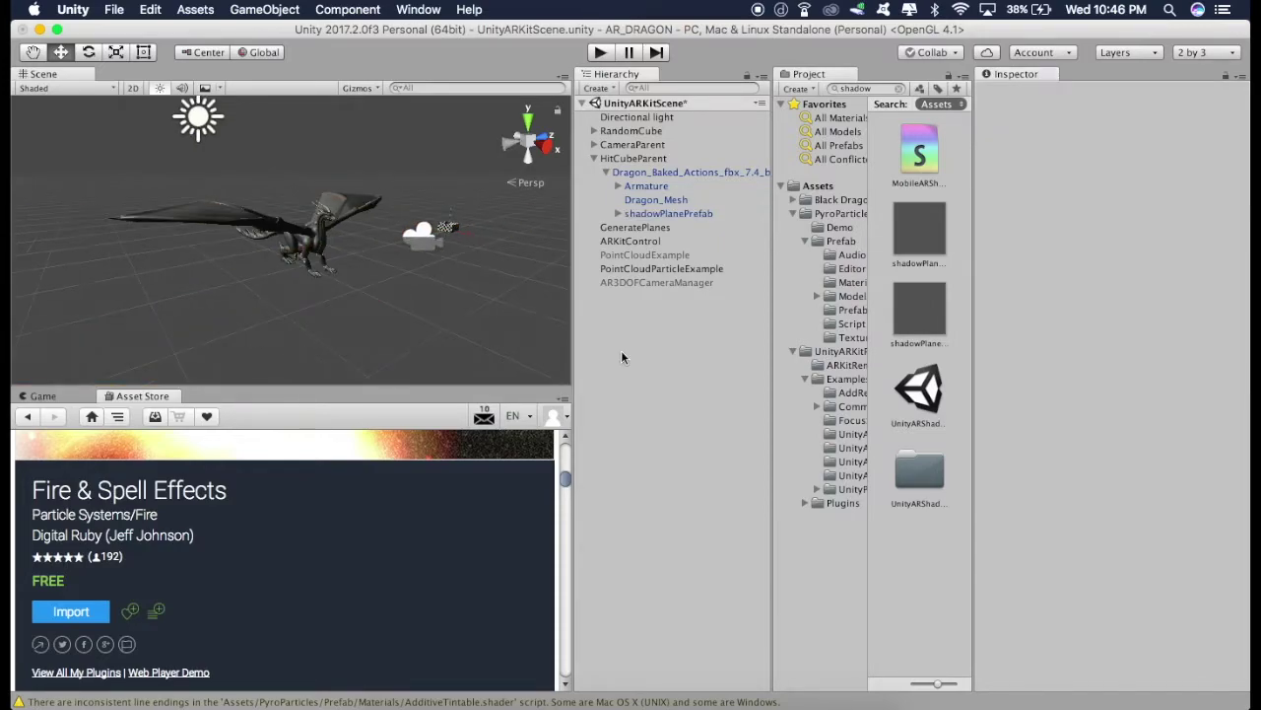
Give the Directional Light Soft Shadows at 0.292 strength, keeping resolution at Use Quality Settings.
left_click(634, 117)
left_click(1073, 311)
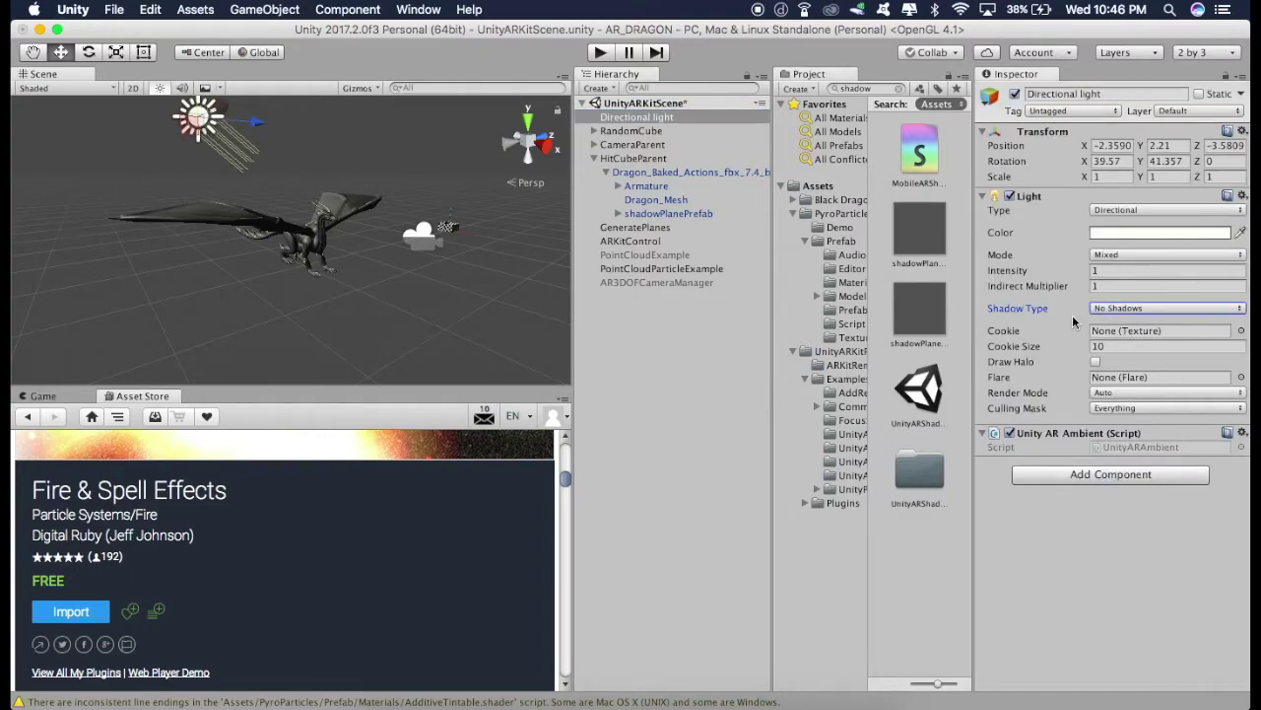
left_click(1101, 309)
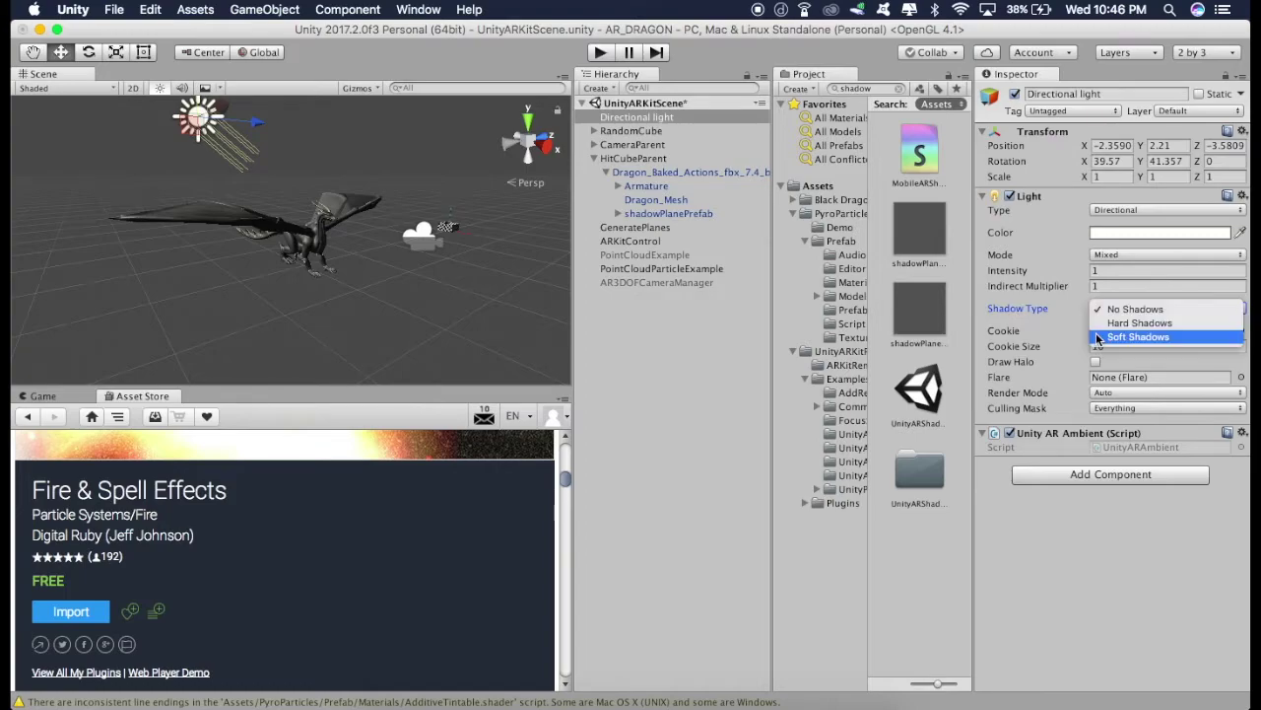
left_click(1100, 338)
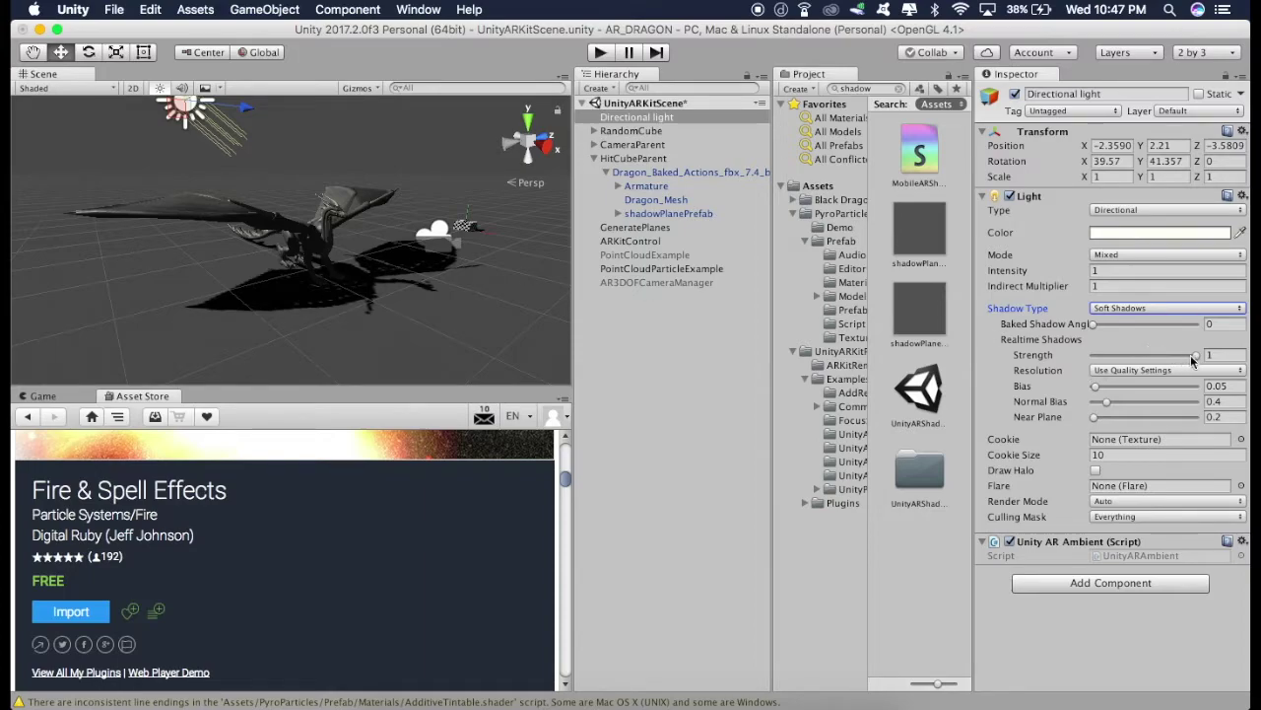
left_click_drag(1195, 355, 1123, 362)
scroll(383, 339, "up", 5)
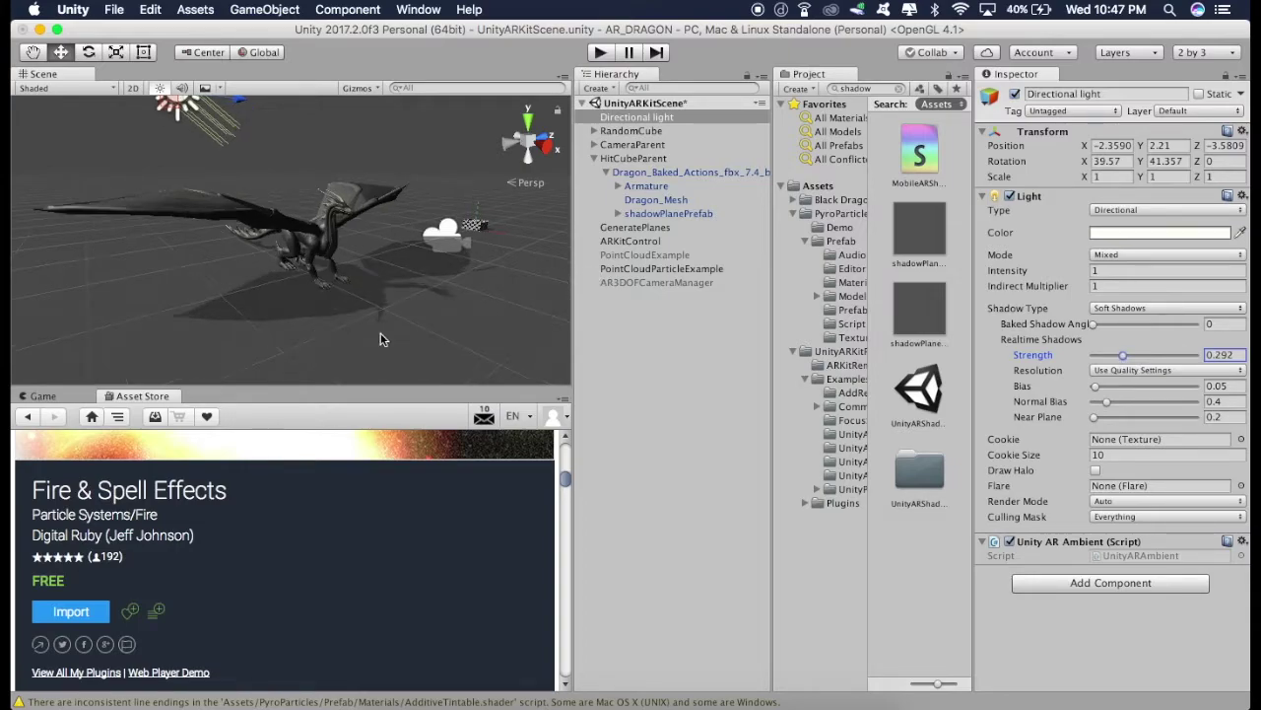
scroll(383, 339, "down", 5)
left_click(1096, 371)
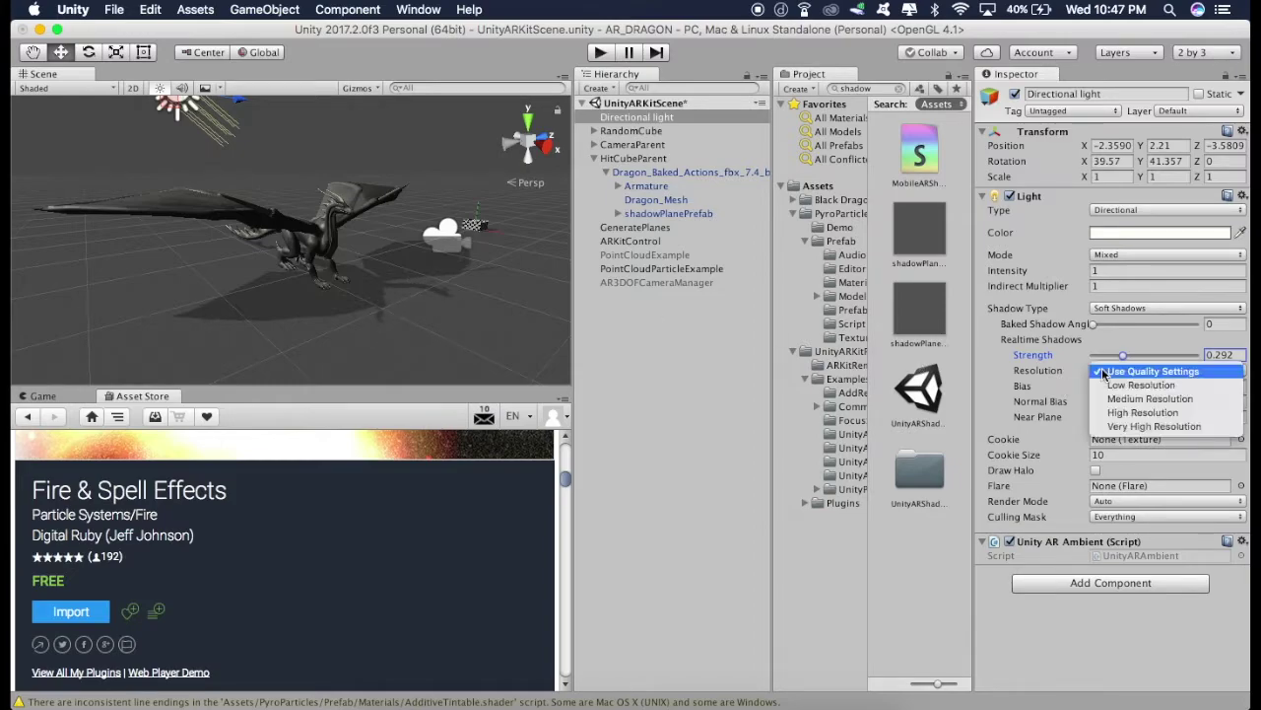
left_click(1036, 371)
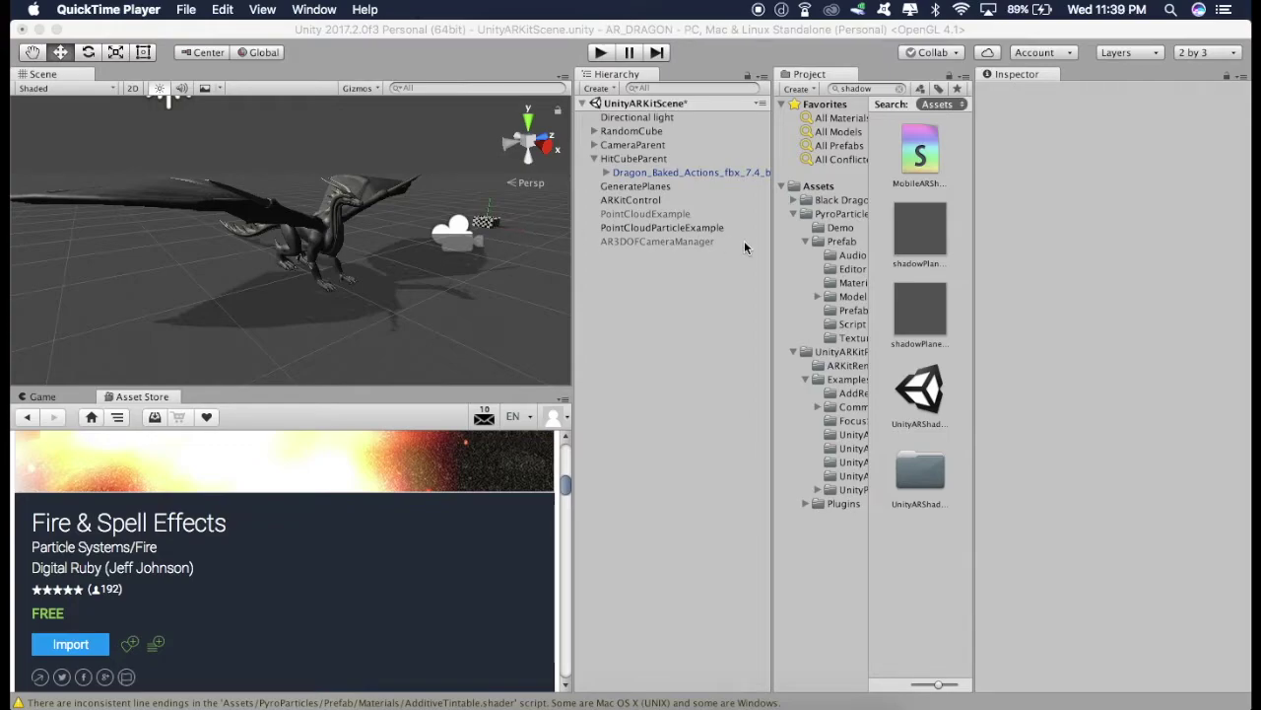
Browse to PyroParticles > Prefab > Prefab and drag the Flamethrower prefab into the scene.
left_click(814, 187)
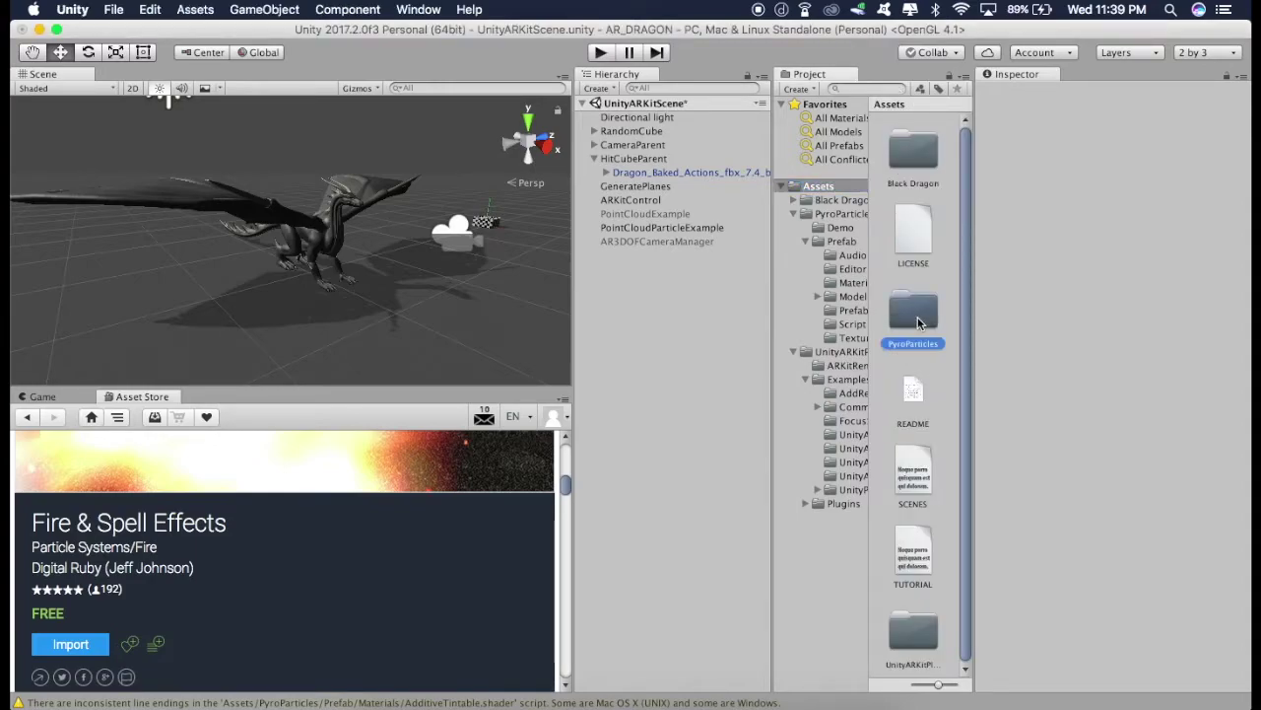
double_click(917, 323)
double_click(916, 241)
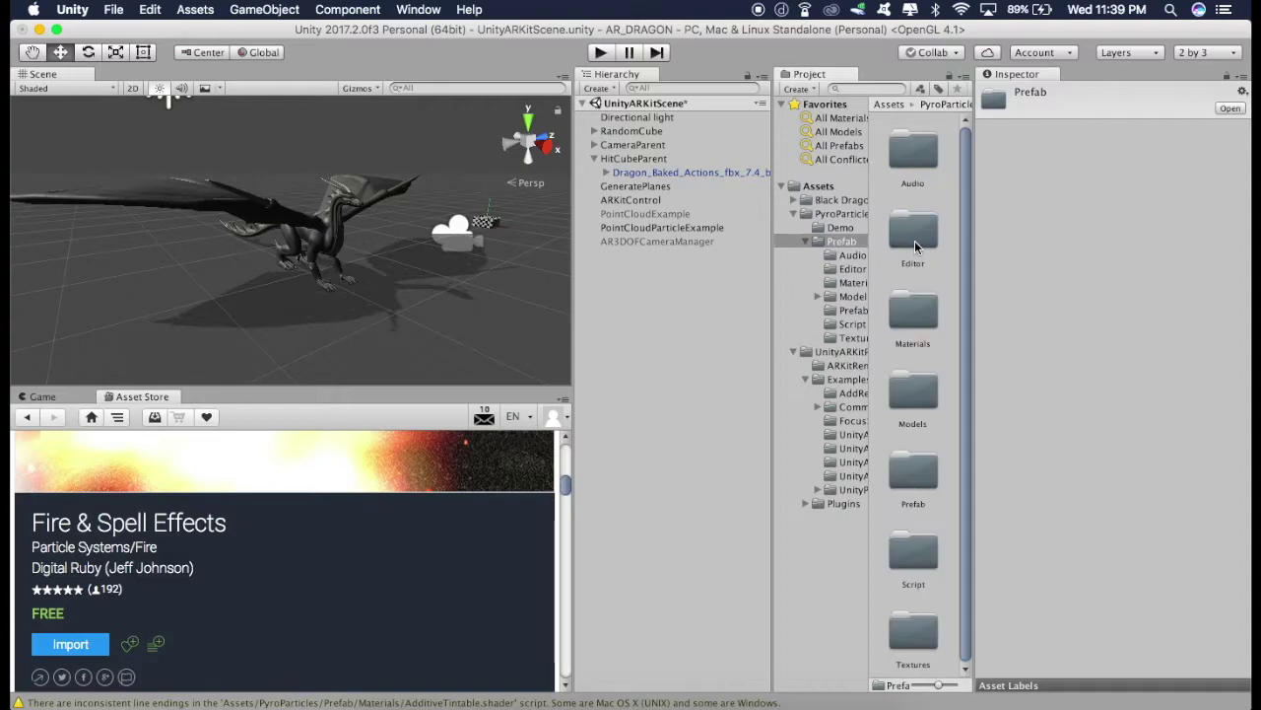
double_click(922, 483)
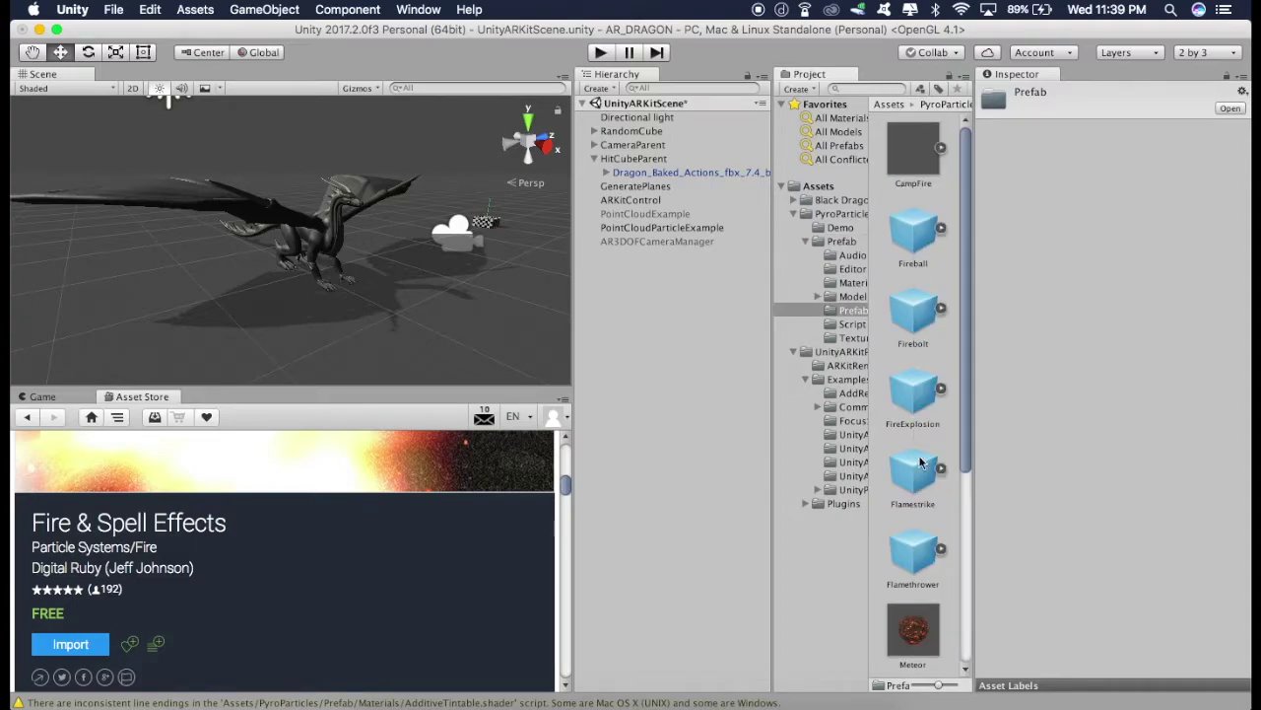
scroll(920, 461, "down", 2)
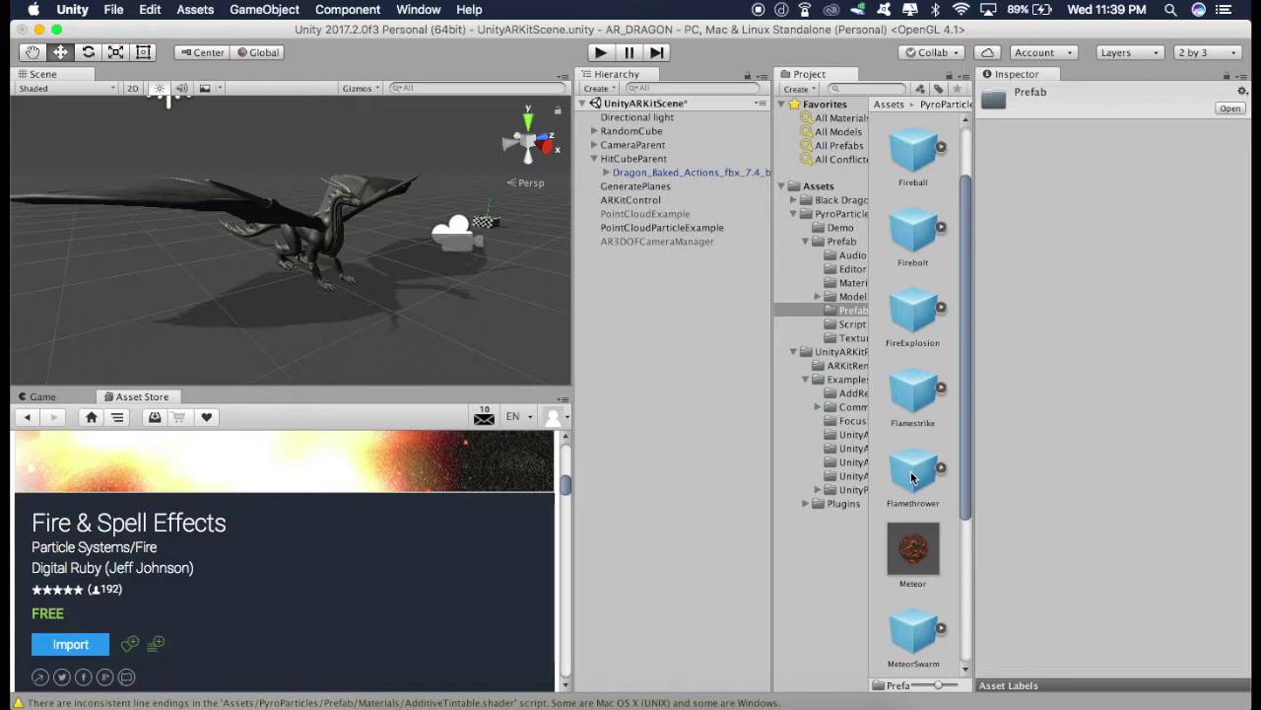
left_click_drag(912, 478, 640, 382)
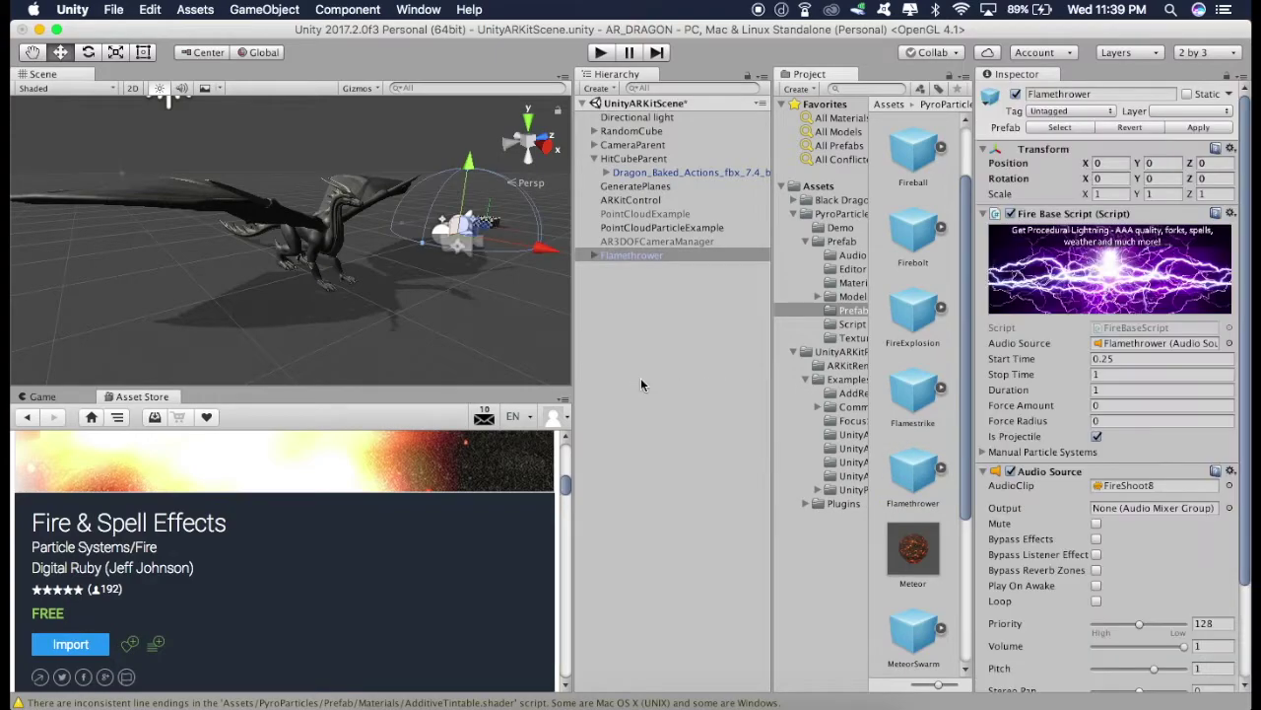
Raise the Flamethrower to Y 2.05 and preview its FlamethrowerFire and FlamethrowerSmoke children.
key("f")
left_click_drag(389, 154, 395, 98)
left_click(593, 255)
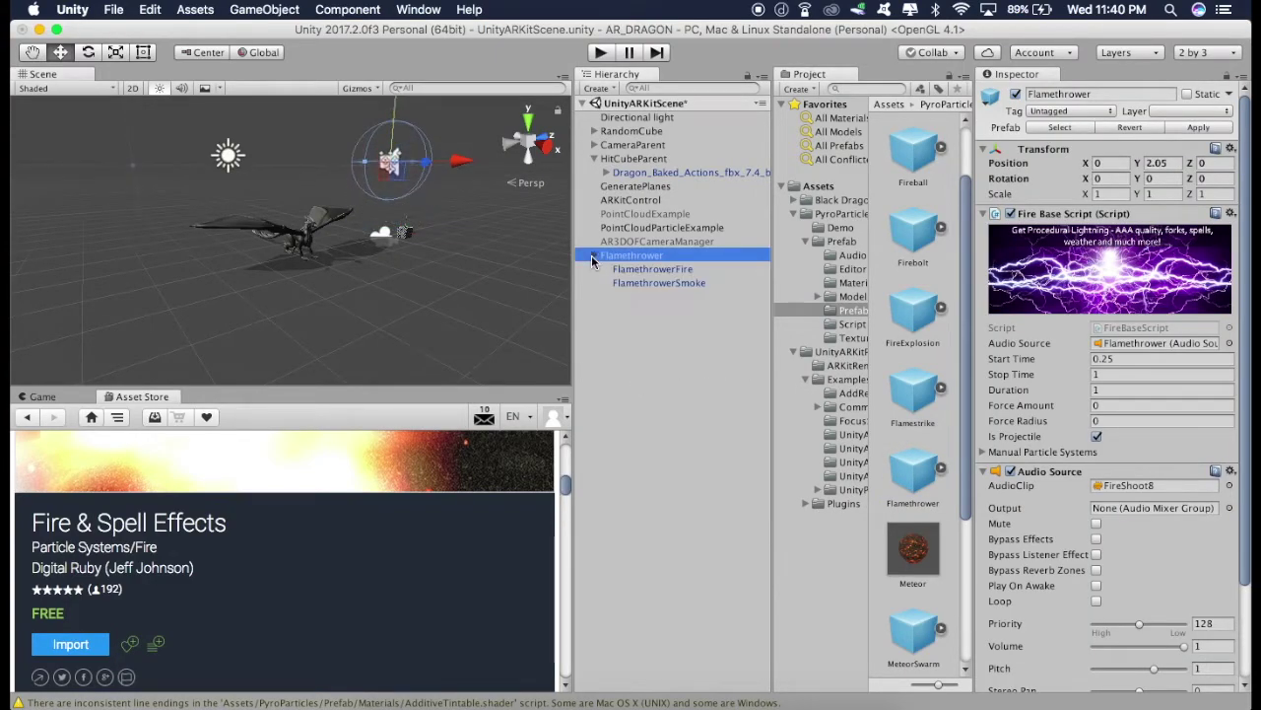
left_click(653, 271)
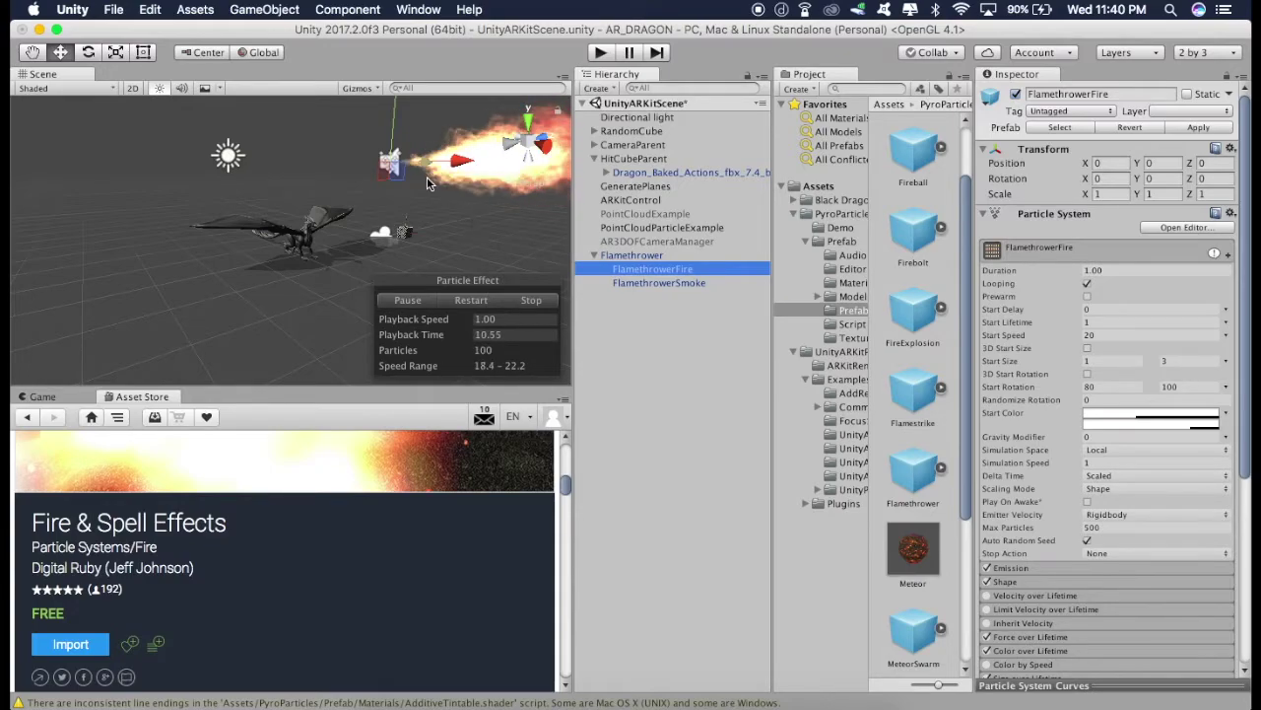
left_click(621, 257)
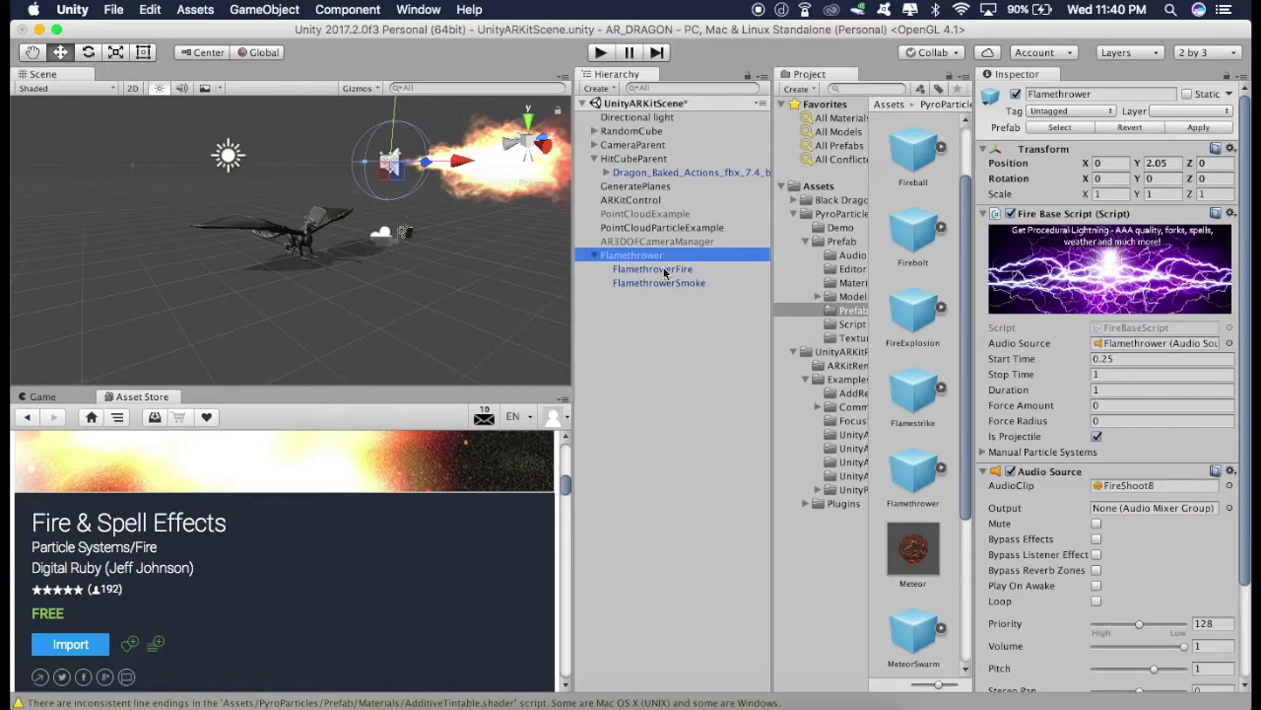
left_click(640, 269)
key("Down")
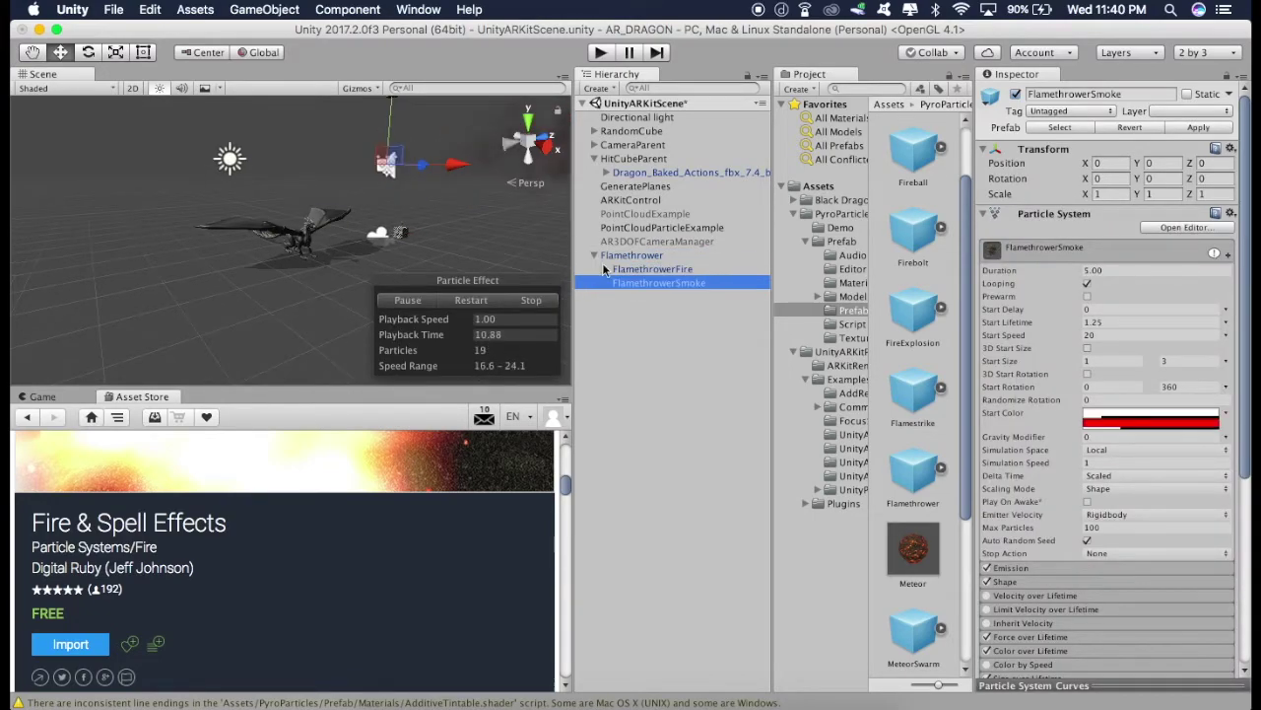
left_click(657, 272)
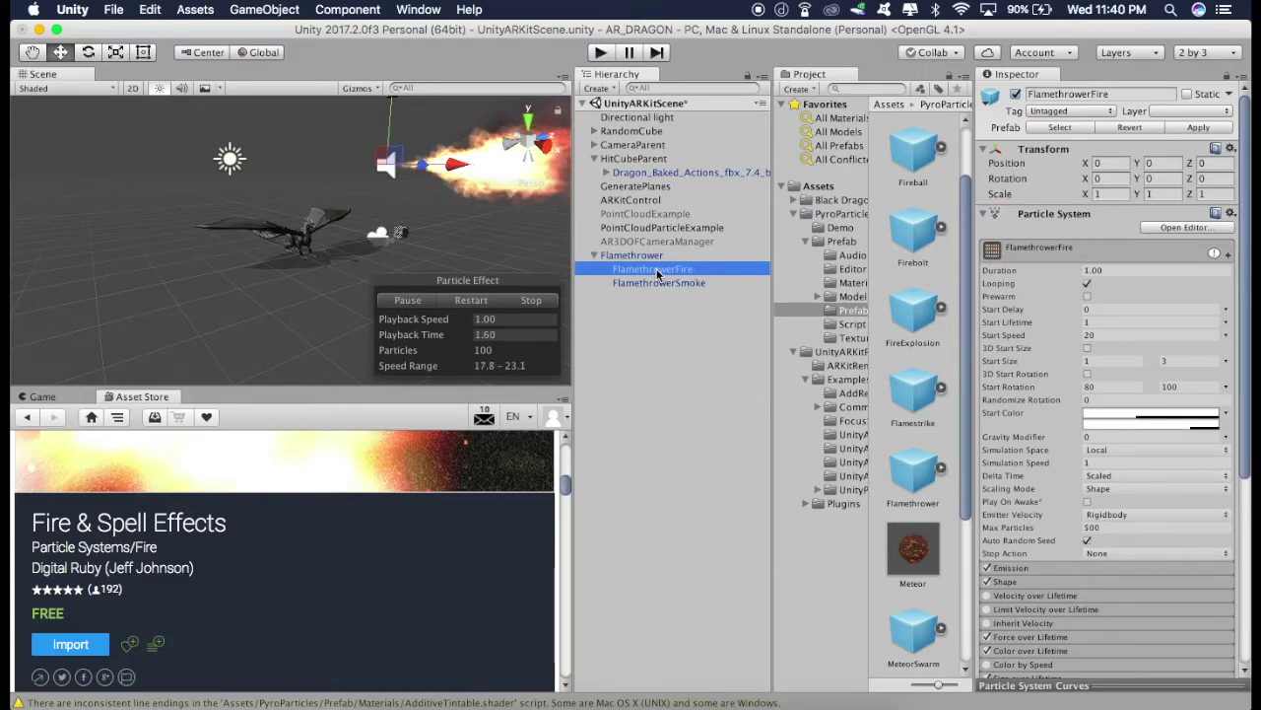
Move FlamethrowerFire to the Hierarchy root, then delete the Flamethrower parent along with its smoke.
left_click_drag(654, 271, 695, 365)
left_click(748, 269)
left_click(646, 256)
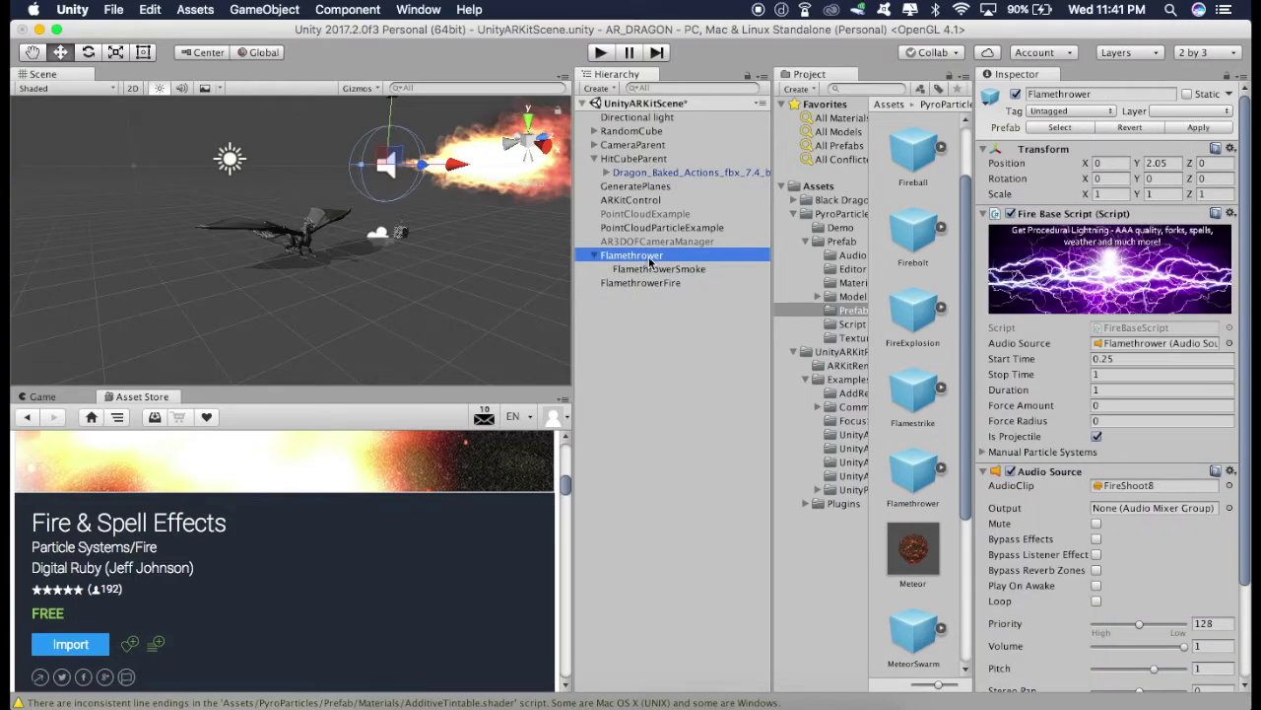
right_click(649, 261)
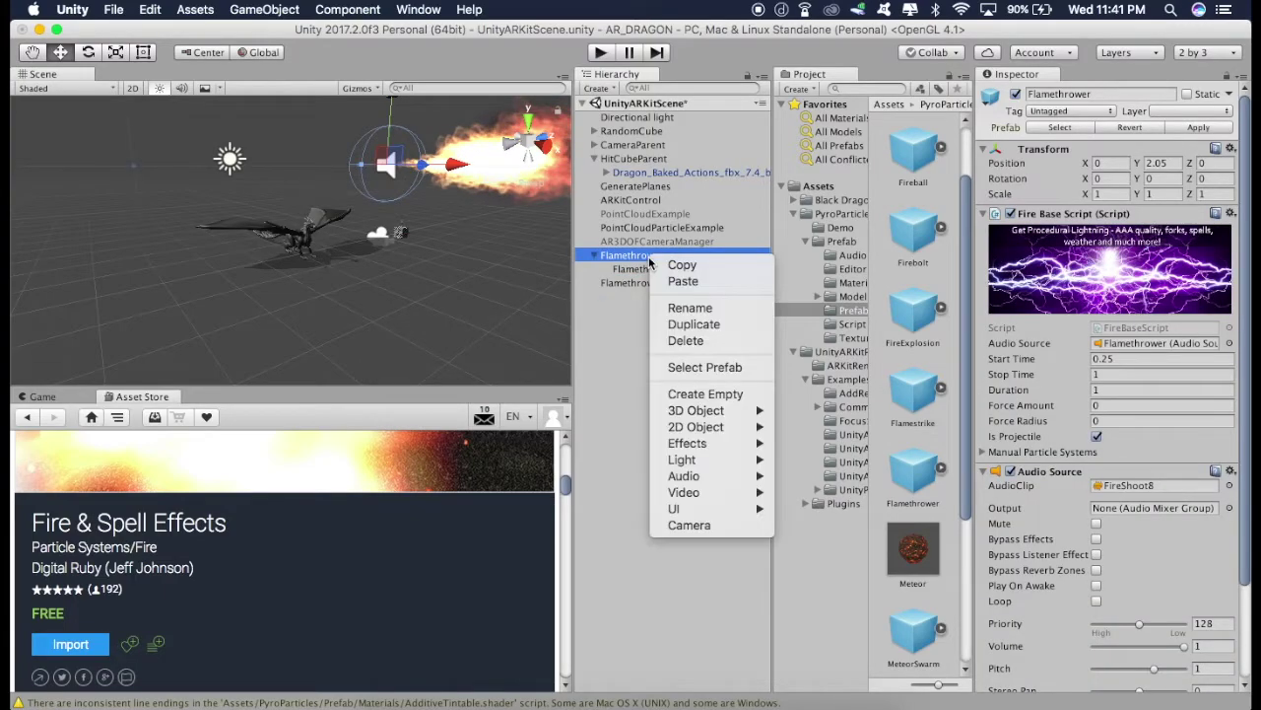
left_click(675, 345)
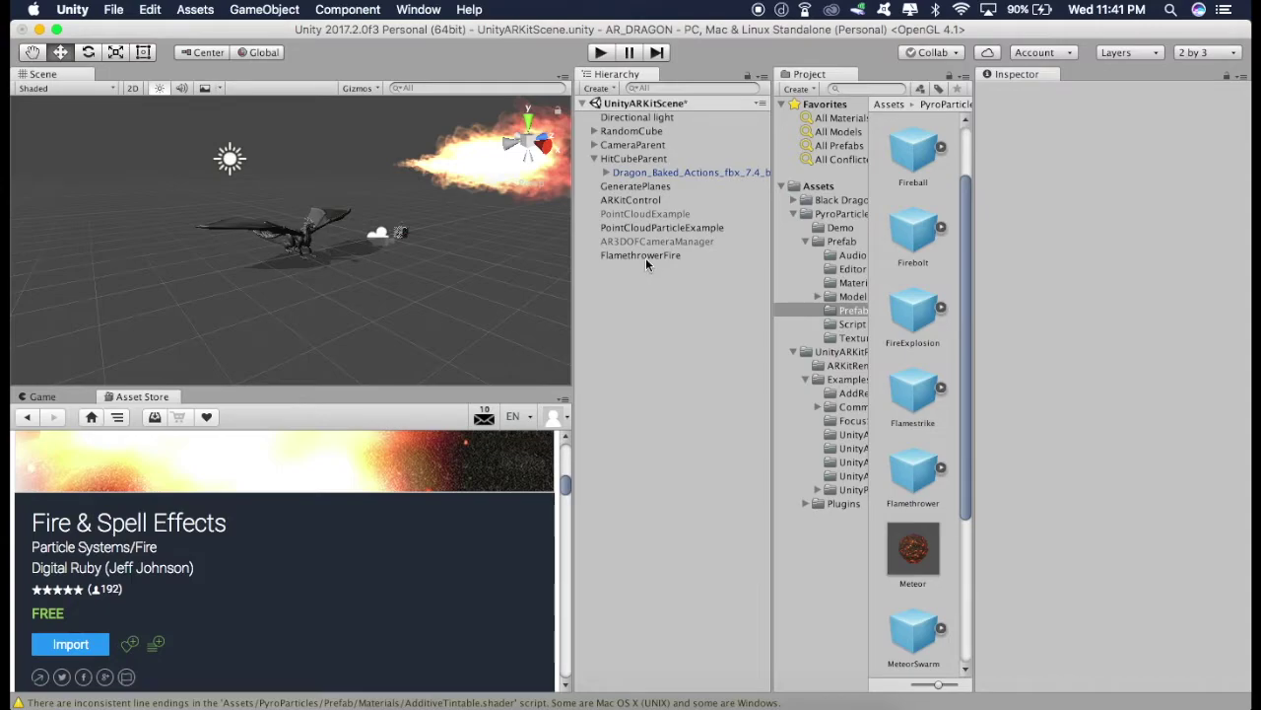
left_click(645, 258)
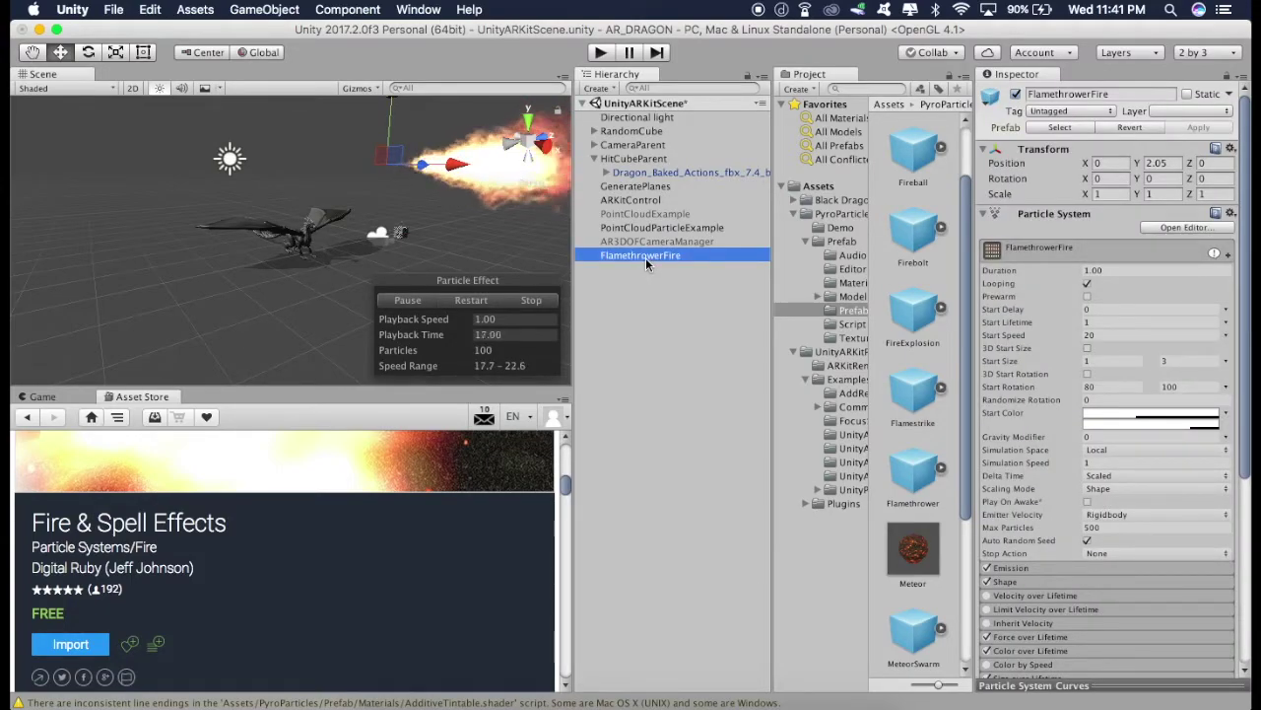
Expand the dragon's Armature bones from pelvic_2 down through ACT_neck_2.
middle_click_drag(375, 197, 335, 187)
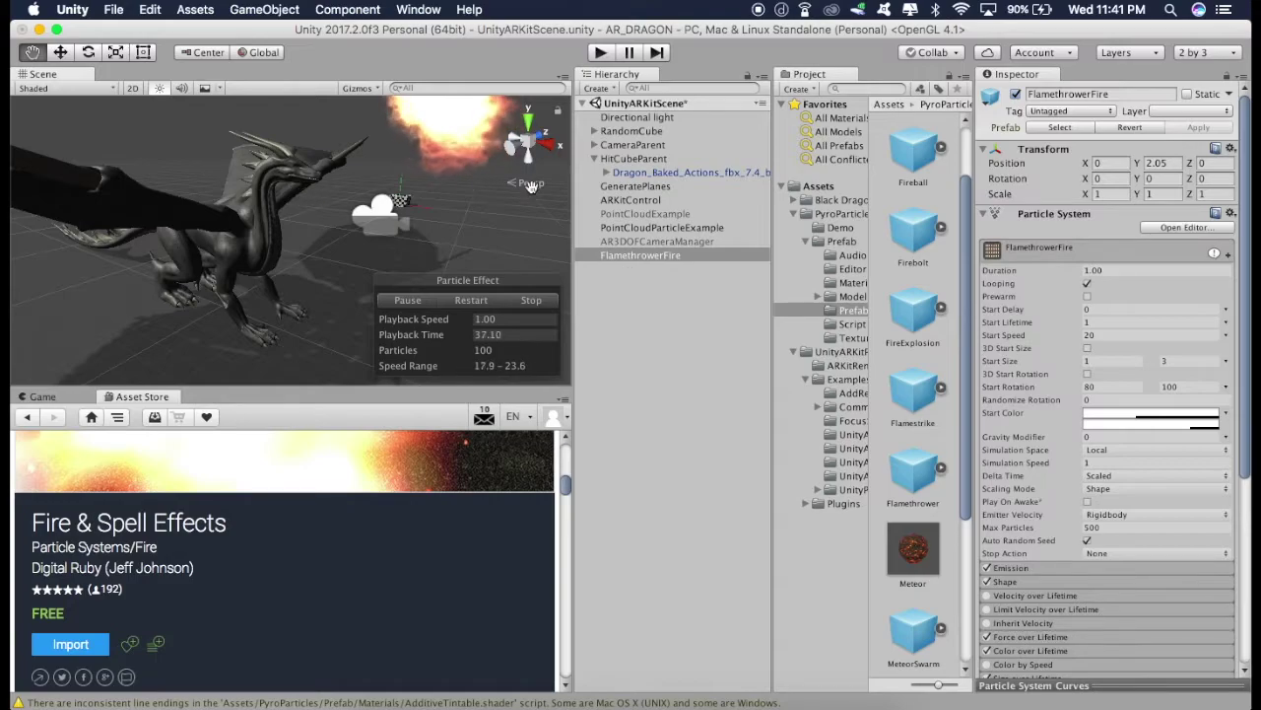
scroll(471, 186, "down", 3)
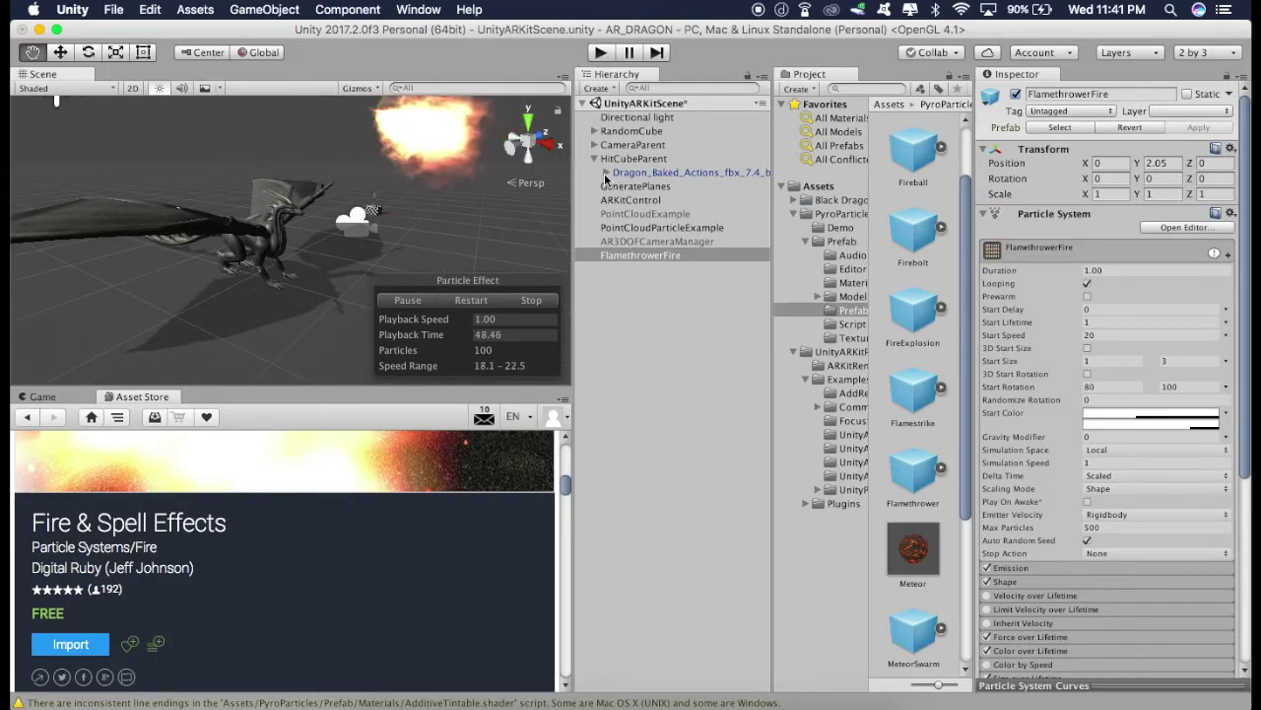
left_click(606, 174)
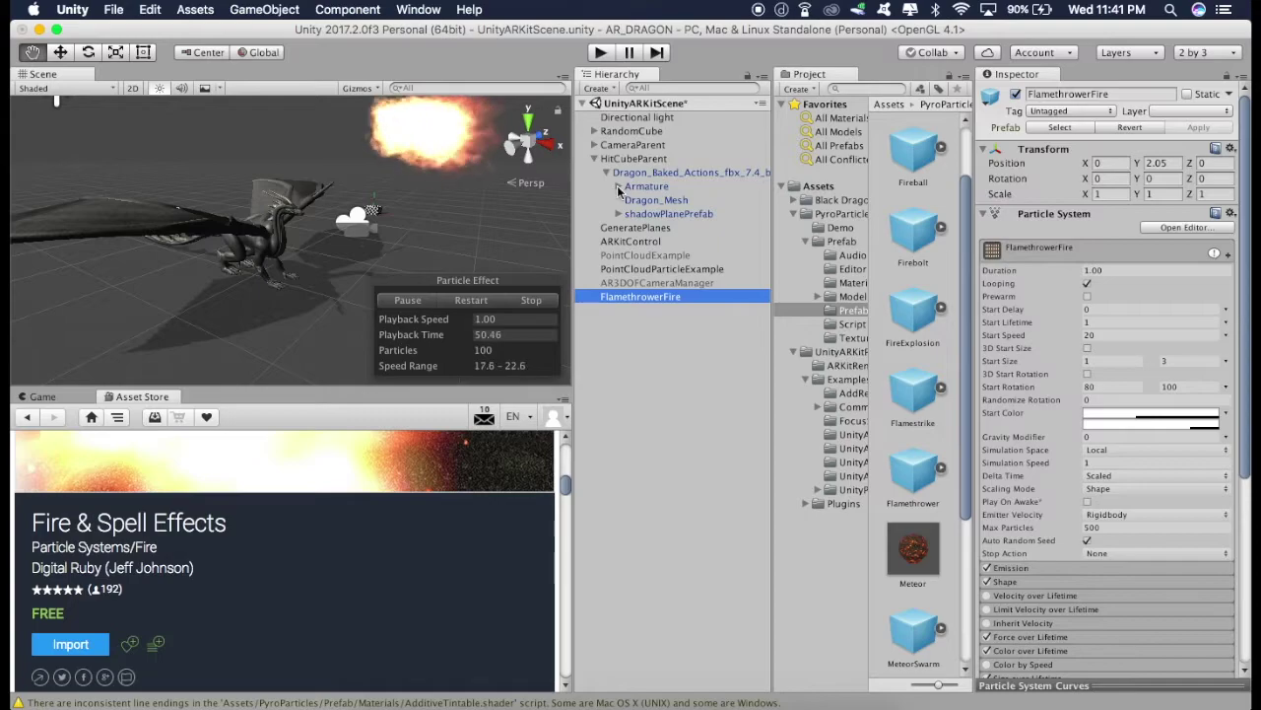
left_click(619, 186)
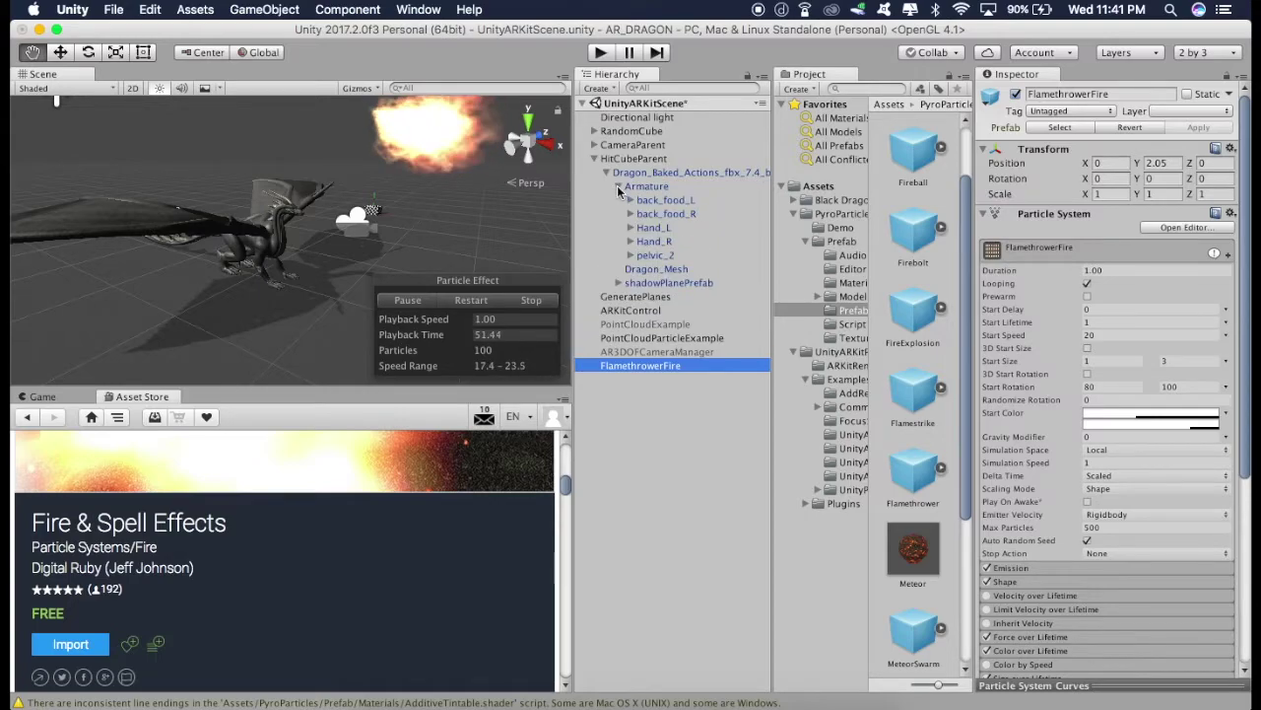
left_click(630, 255)
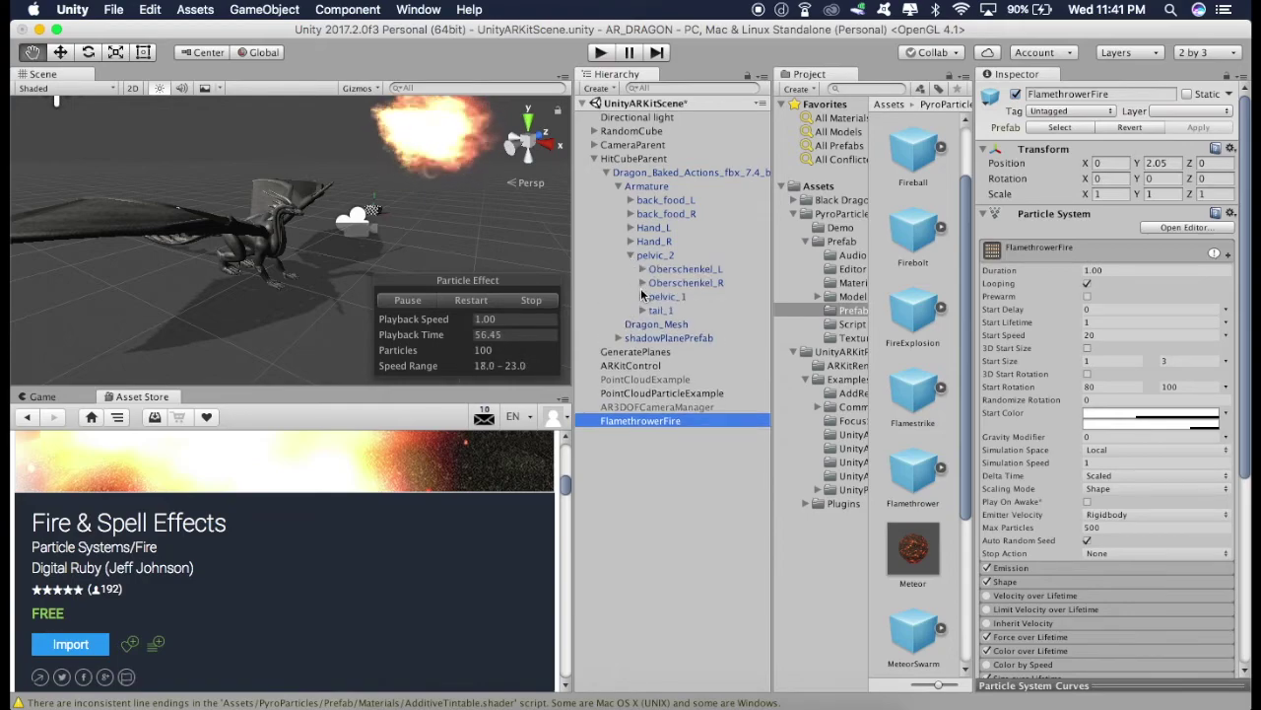
left_click(643, 297)
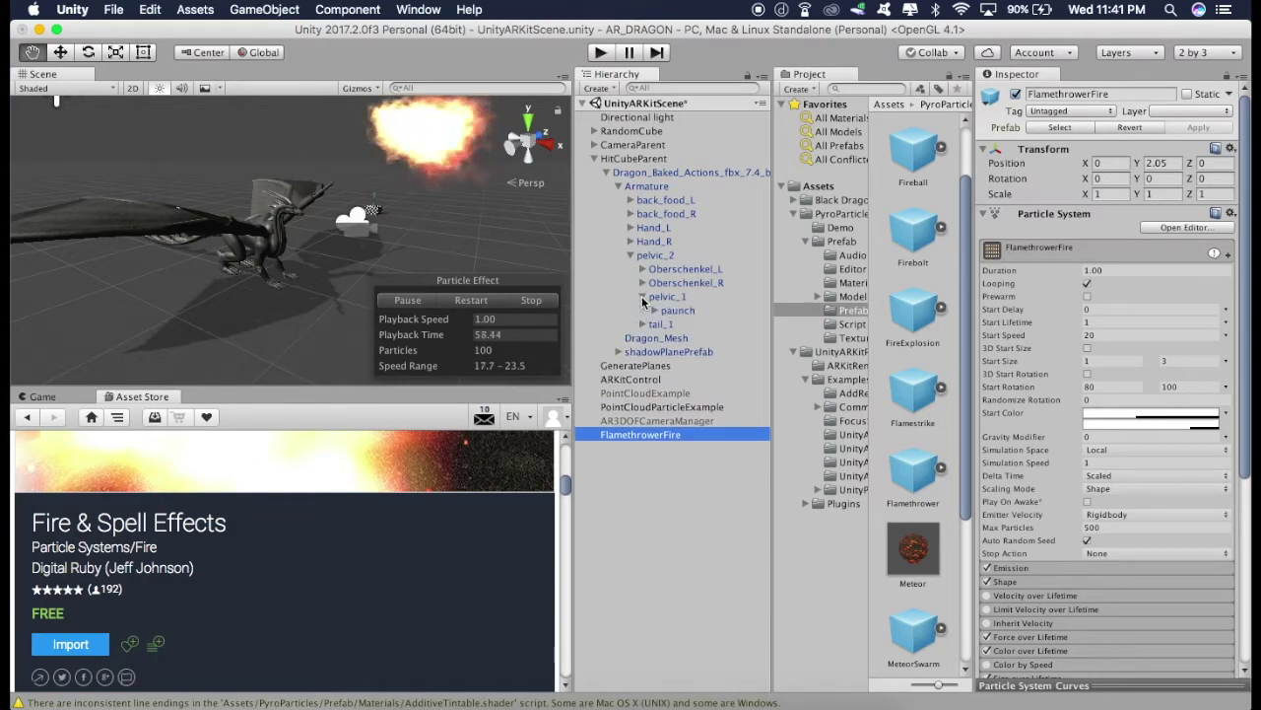
left_click(655, 310)
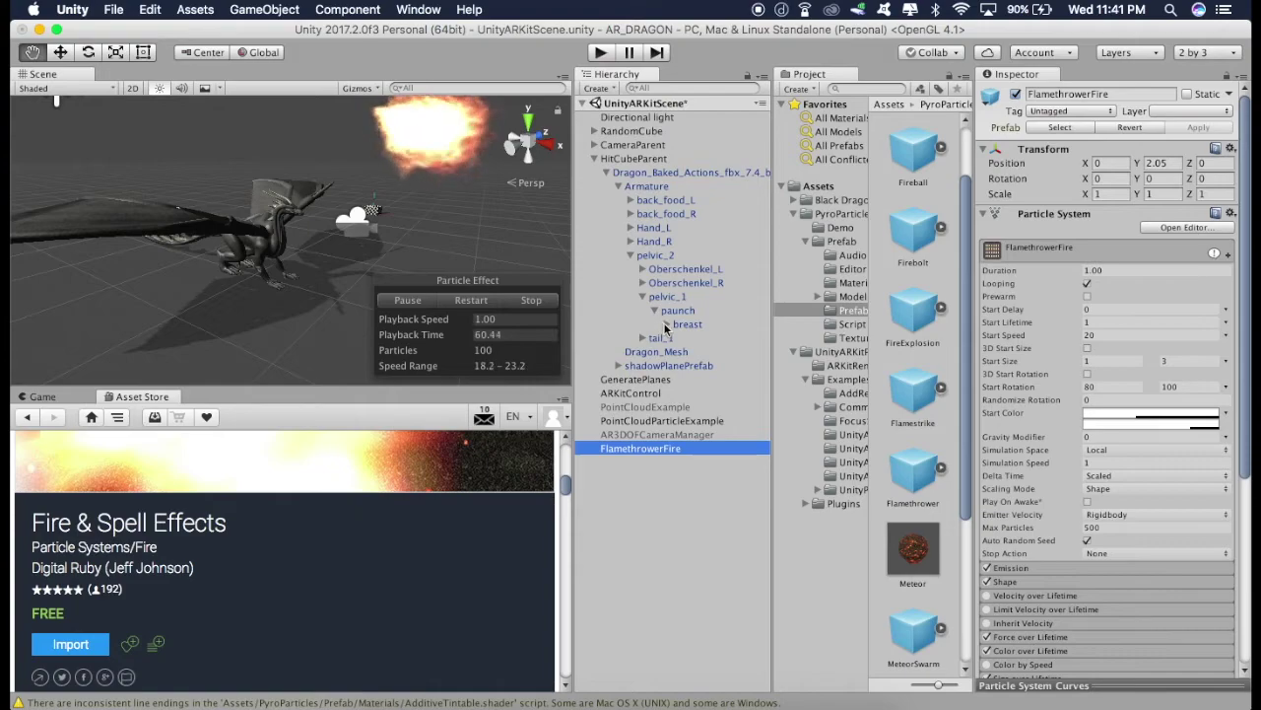
left_click(666, 325)
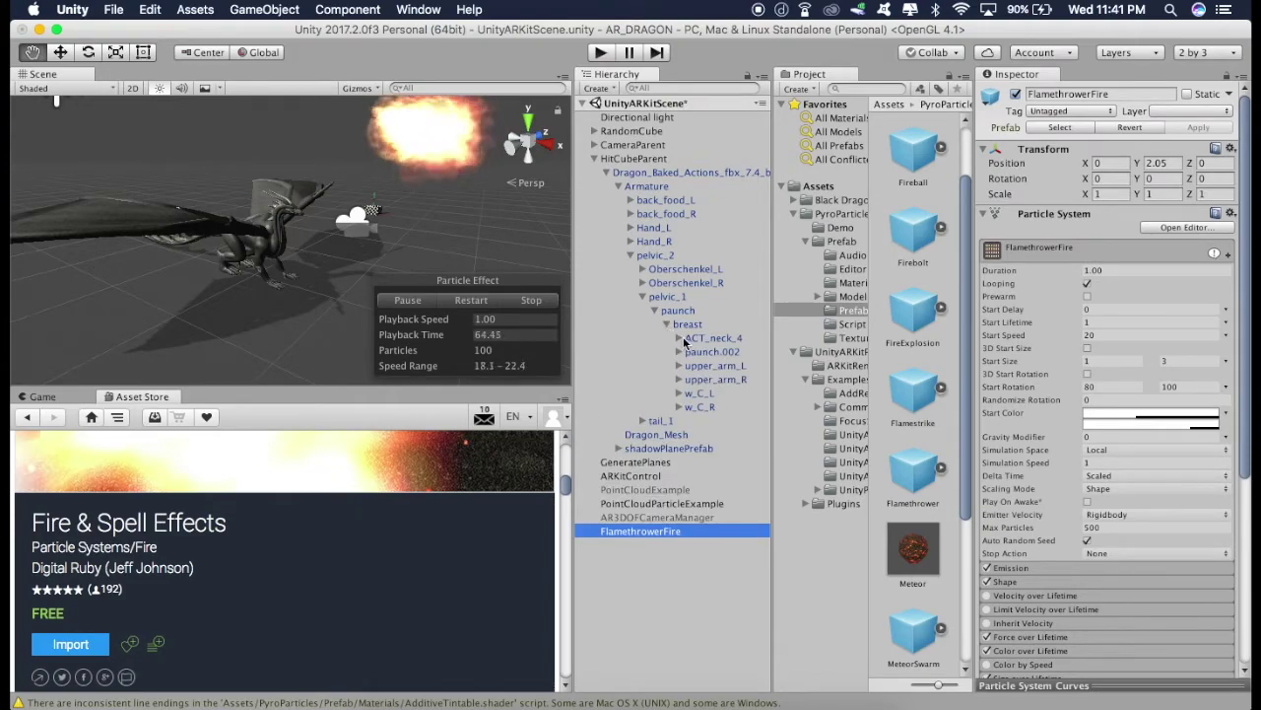
left_click(679, 338)
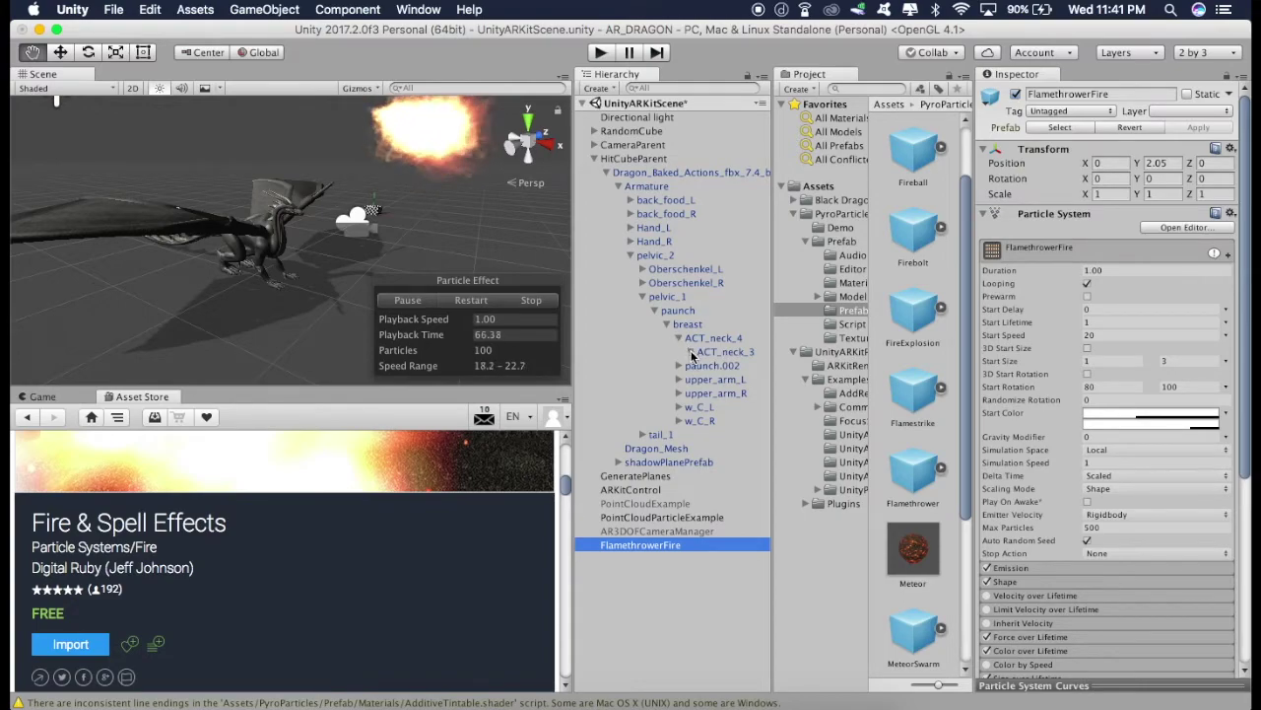
left_click(691, 351)
left_click(702, 366)
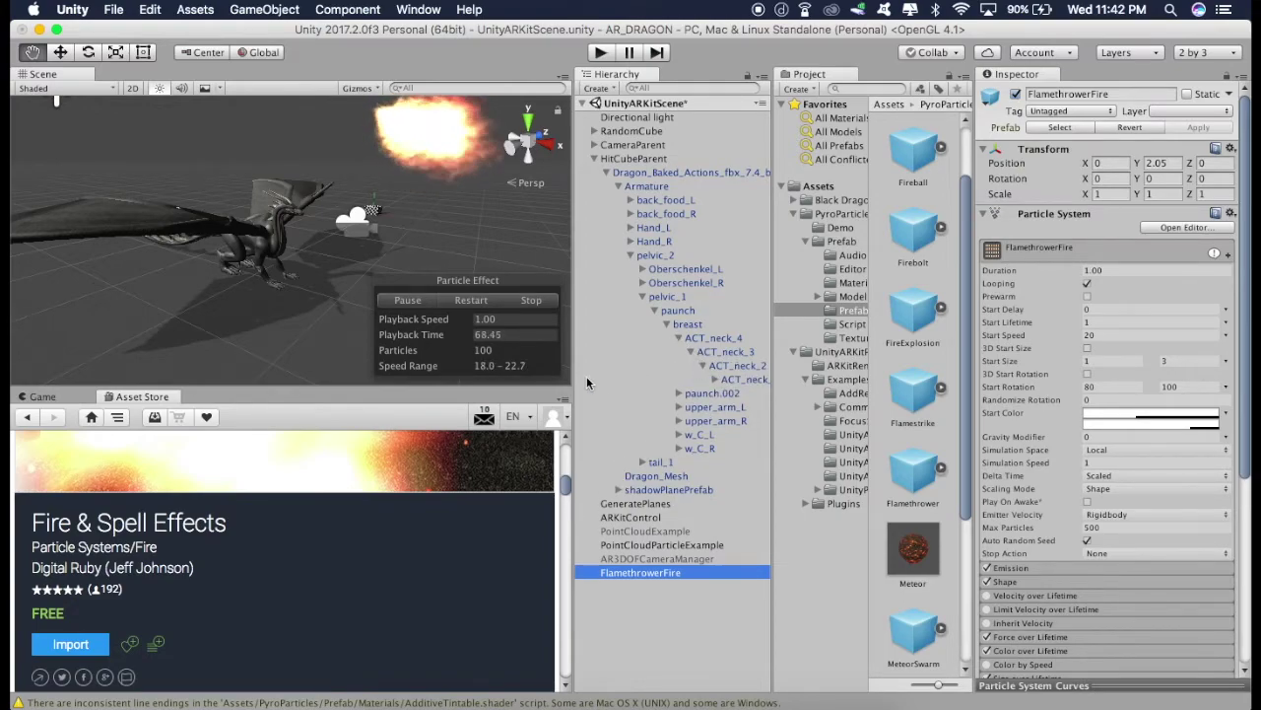
Reach the head bone under ACT_neck_1, then select FlamethrowerFire to show its Particle System.
left_click_drag(574, 375, 504, 380)
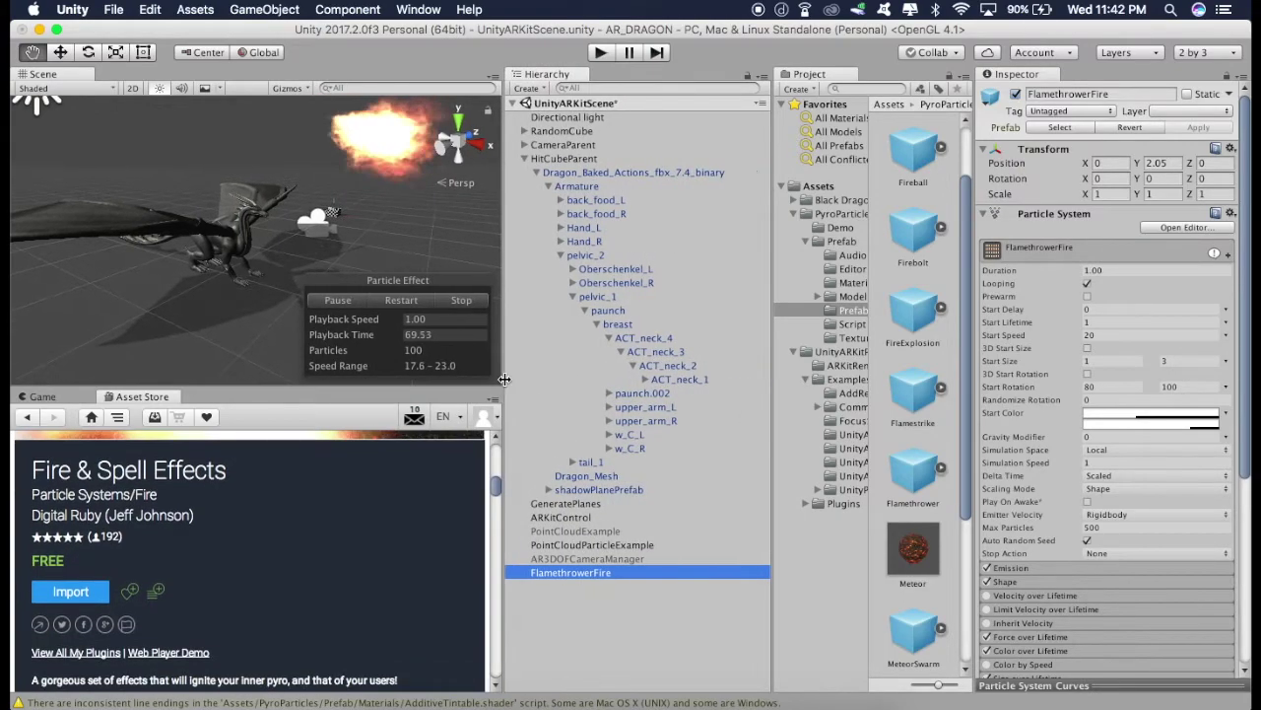
left_click(646, 381)
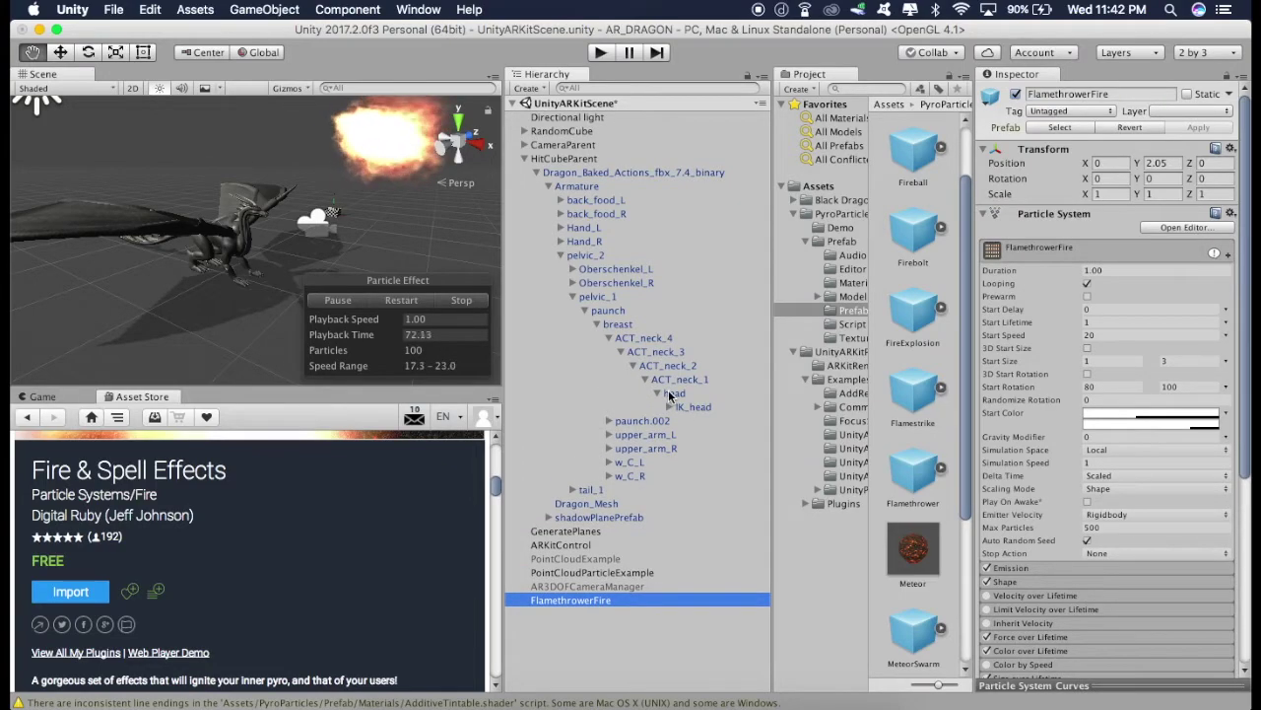
left_click(671, 393)
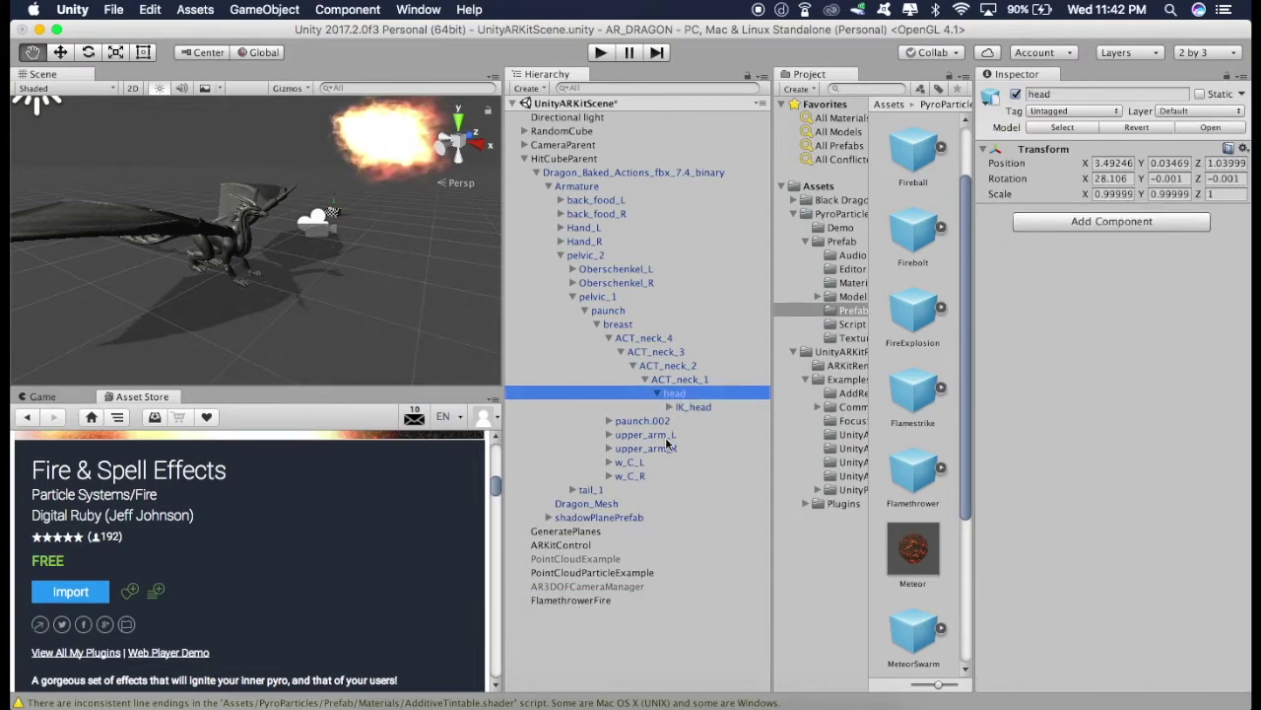
left_click(657, 393)
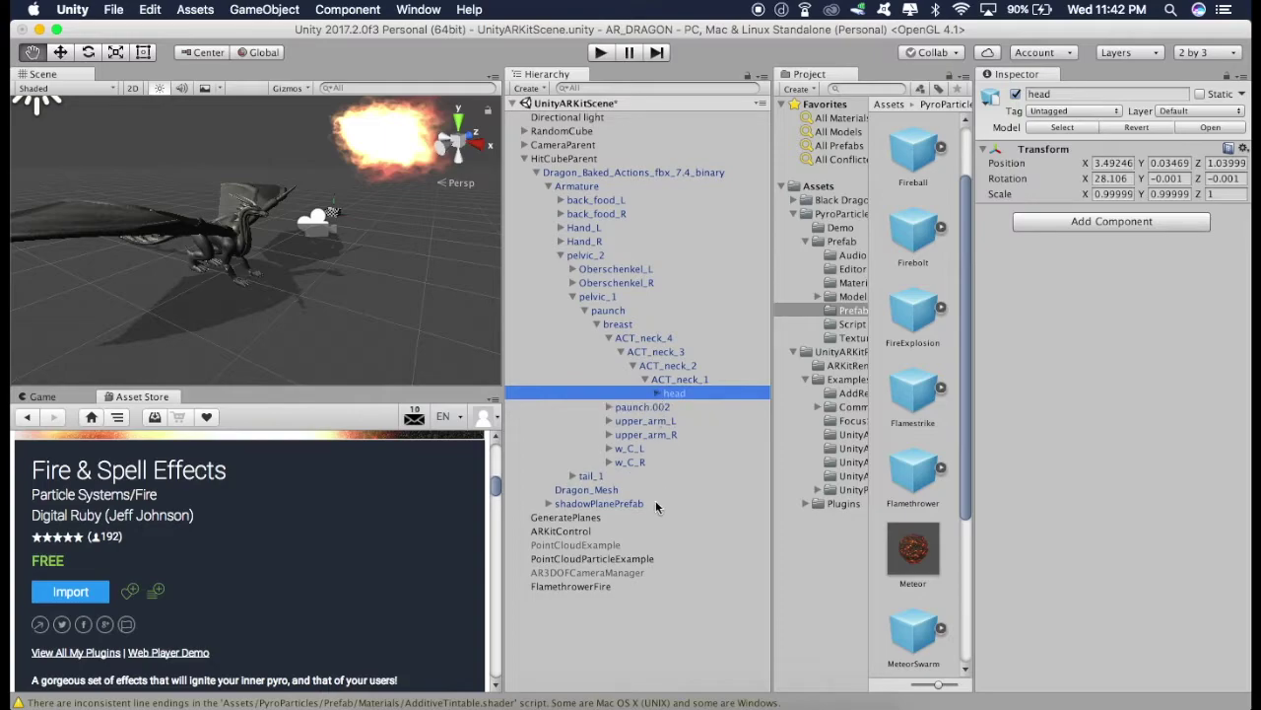
left_click(568, 588)
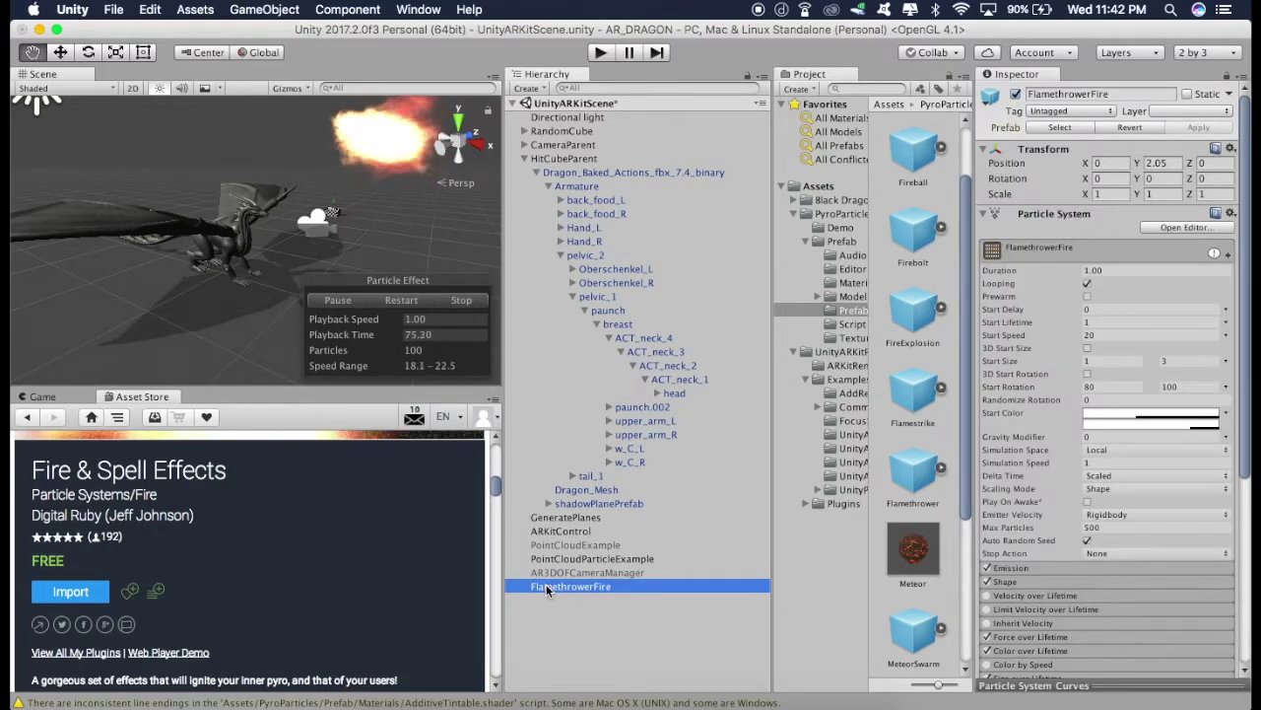
Drag FlamethrowerFire onto the dragon's head bone so it becomes its child.
left_click_drag(546, 590, 677, 394)
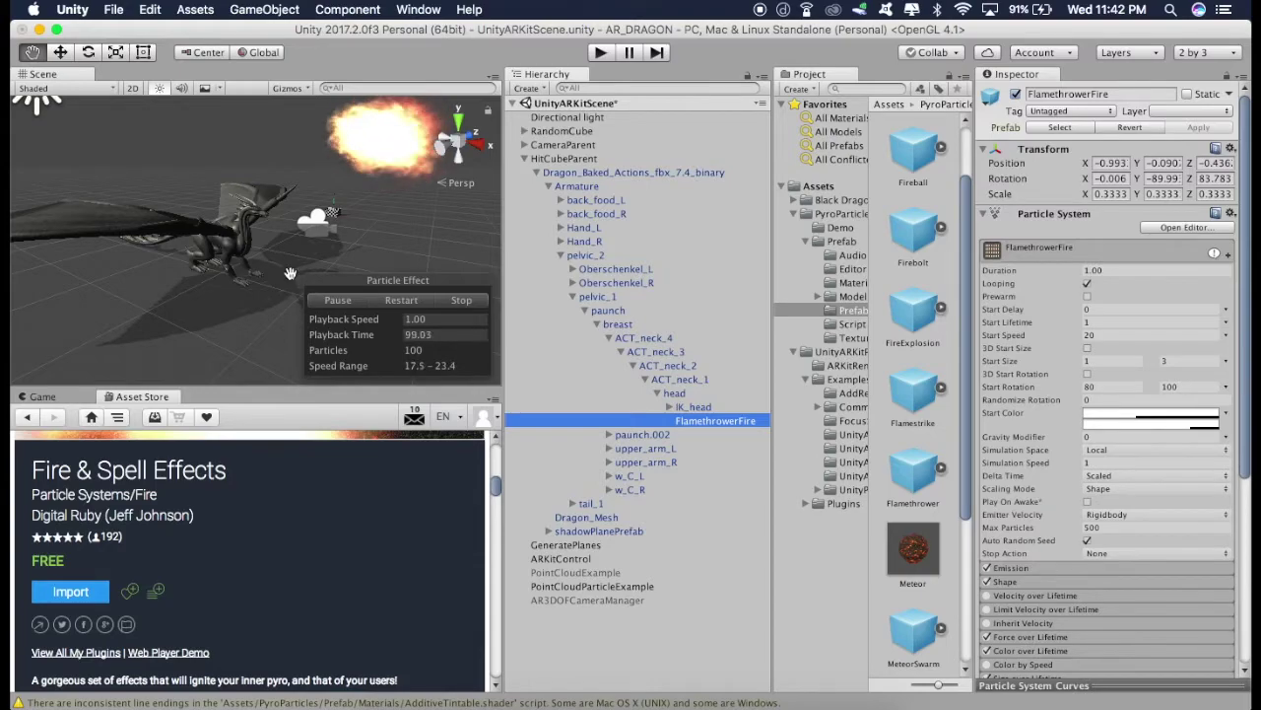
left_click_drag(290, 273, 277, 262)
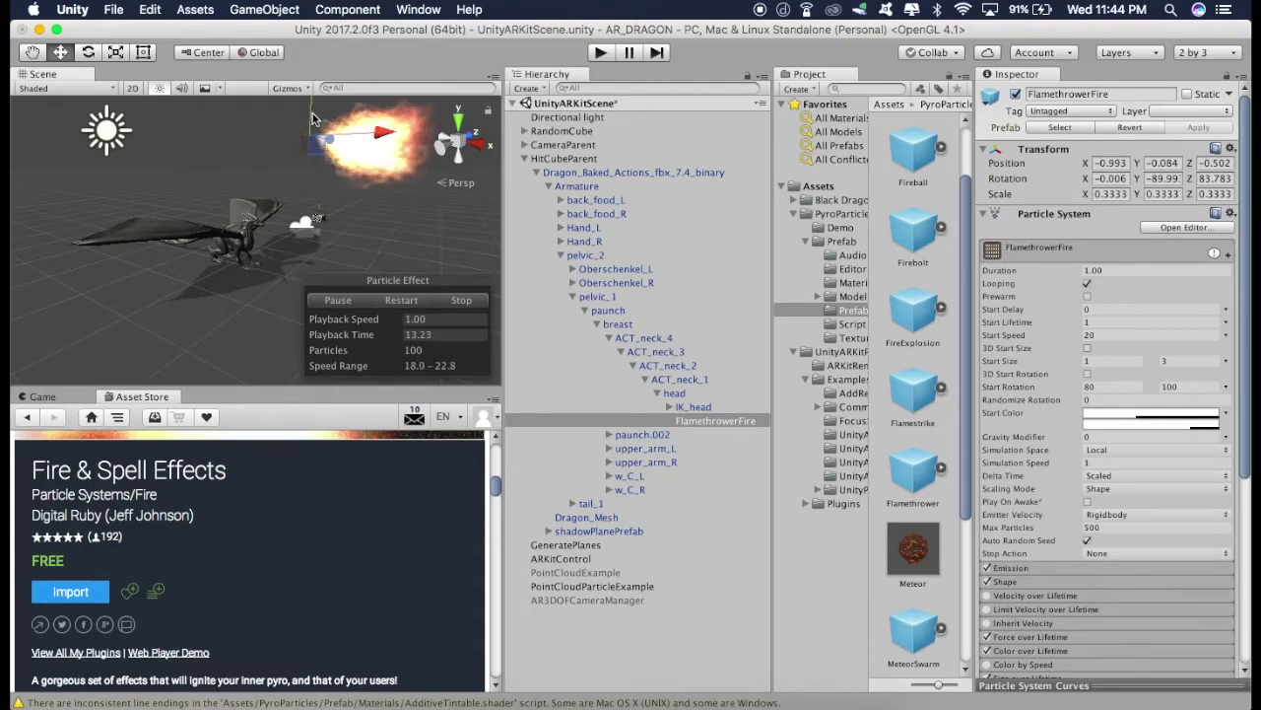
left_click(705, 422)
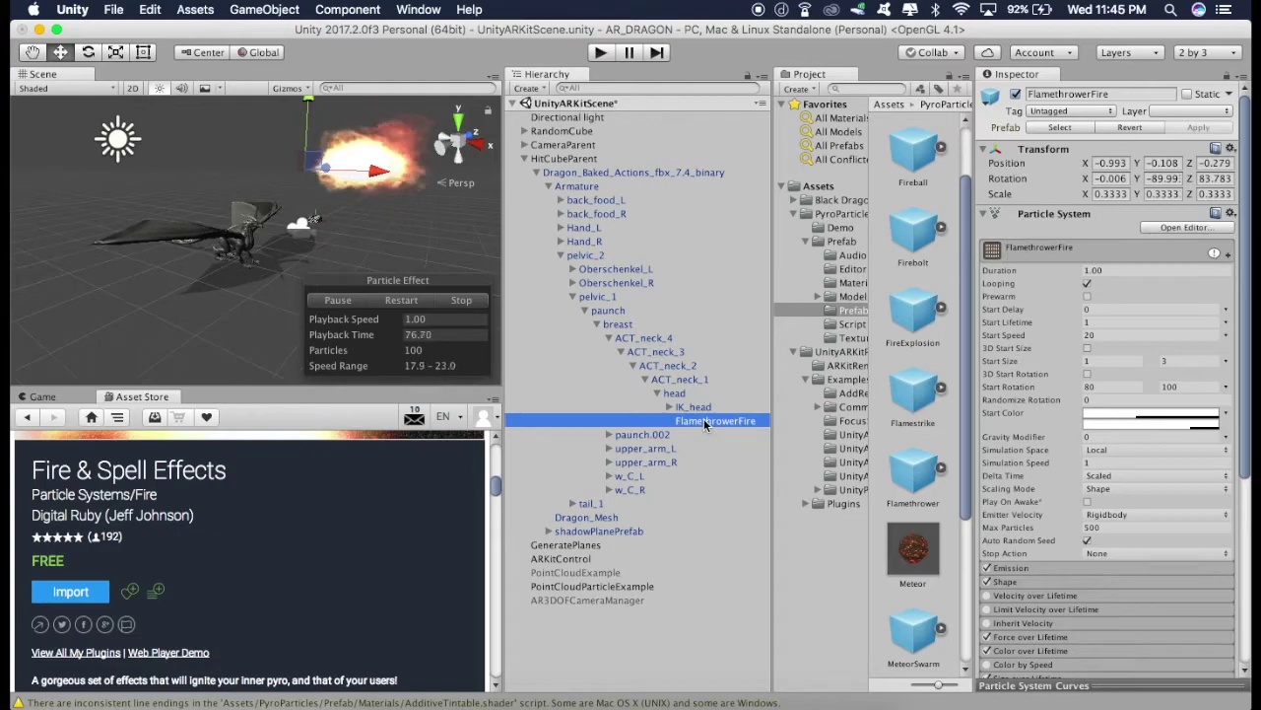
Set FlamethrowerFire's X rotation to -90 and move it onto the dragon's head.
left_click(1109, 179)
type("-")
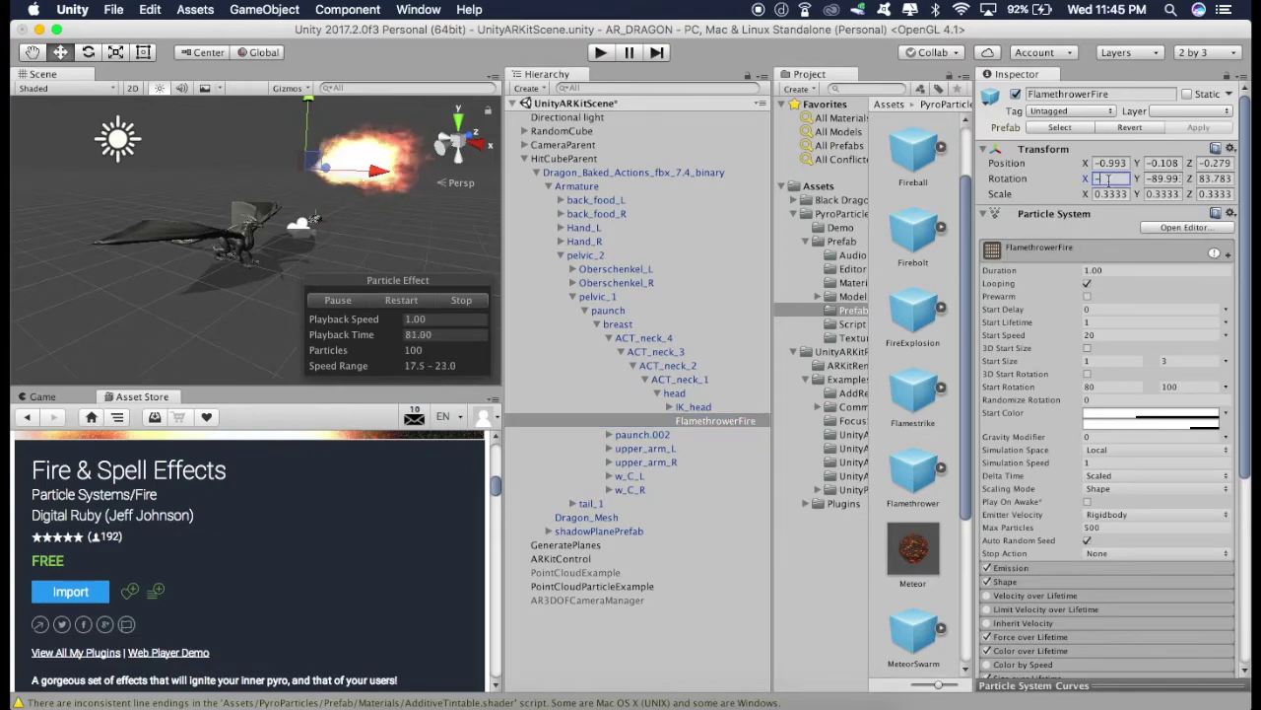
type("90")
scroll(382, 224, "down", 2)
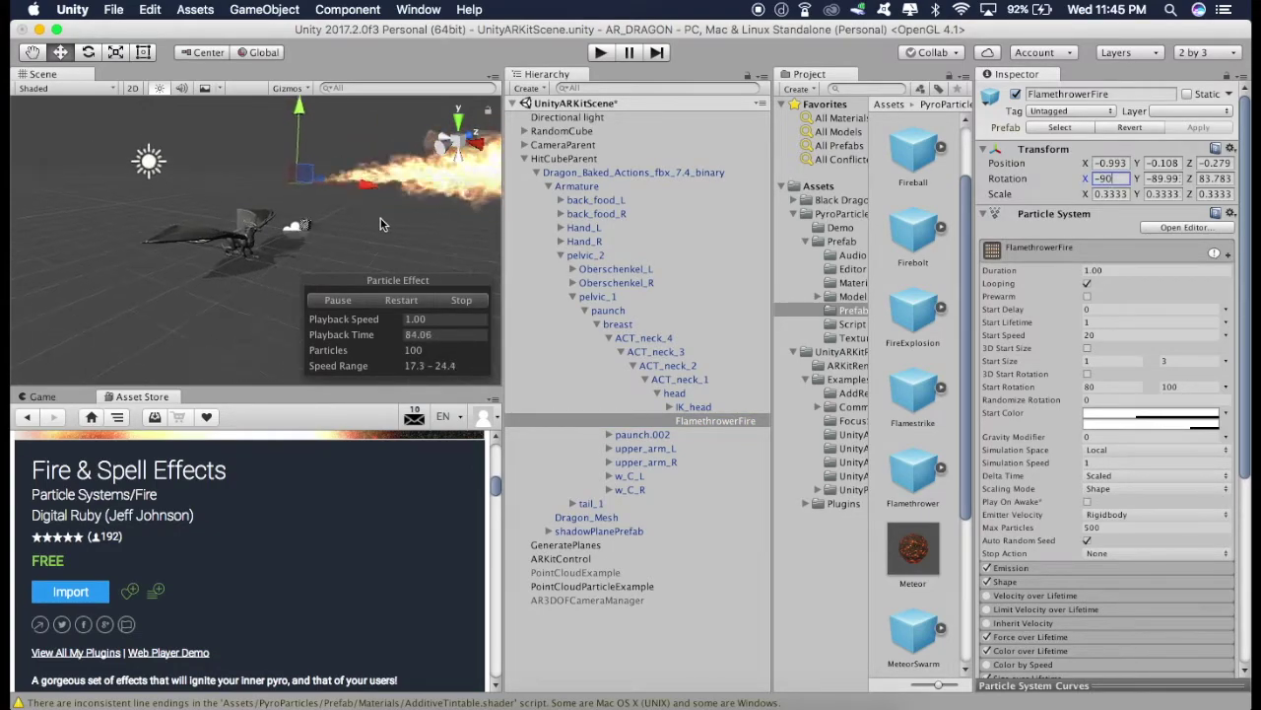
left_click_drag(303, 176, 313, 202)
scroll(292, 170, "up", 3)
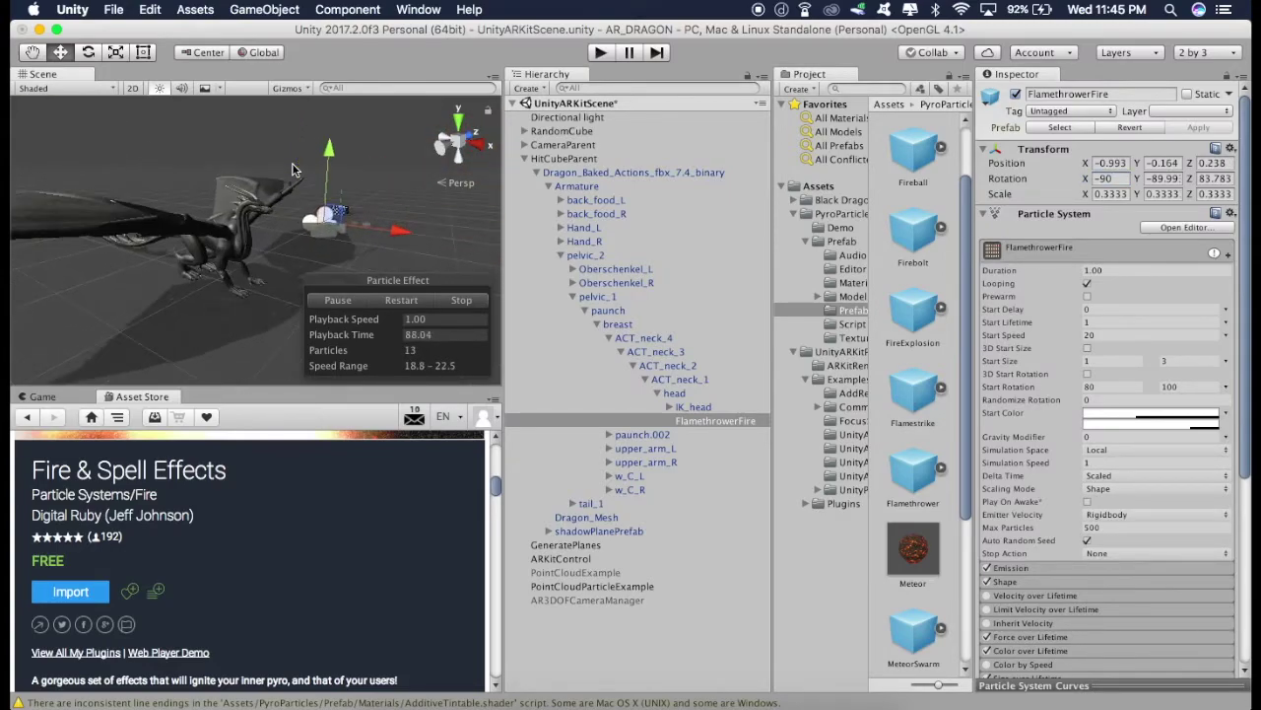
left_click_drag(329, 156, 307, 222)
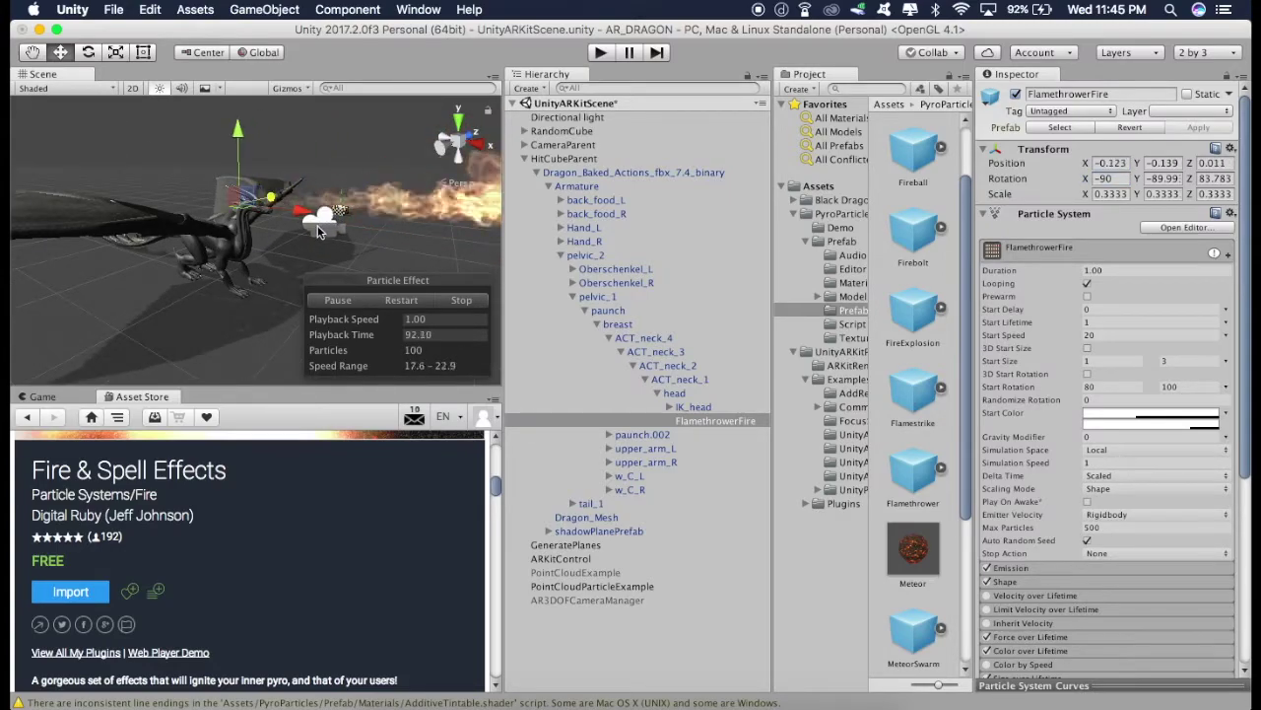
left_click(397, 252)
left_click(397, 253)
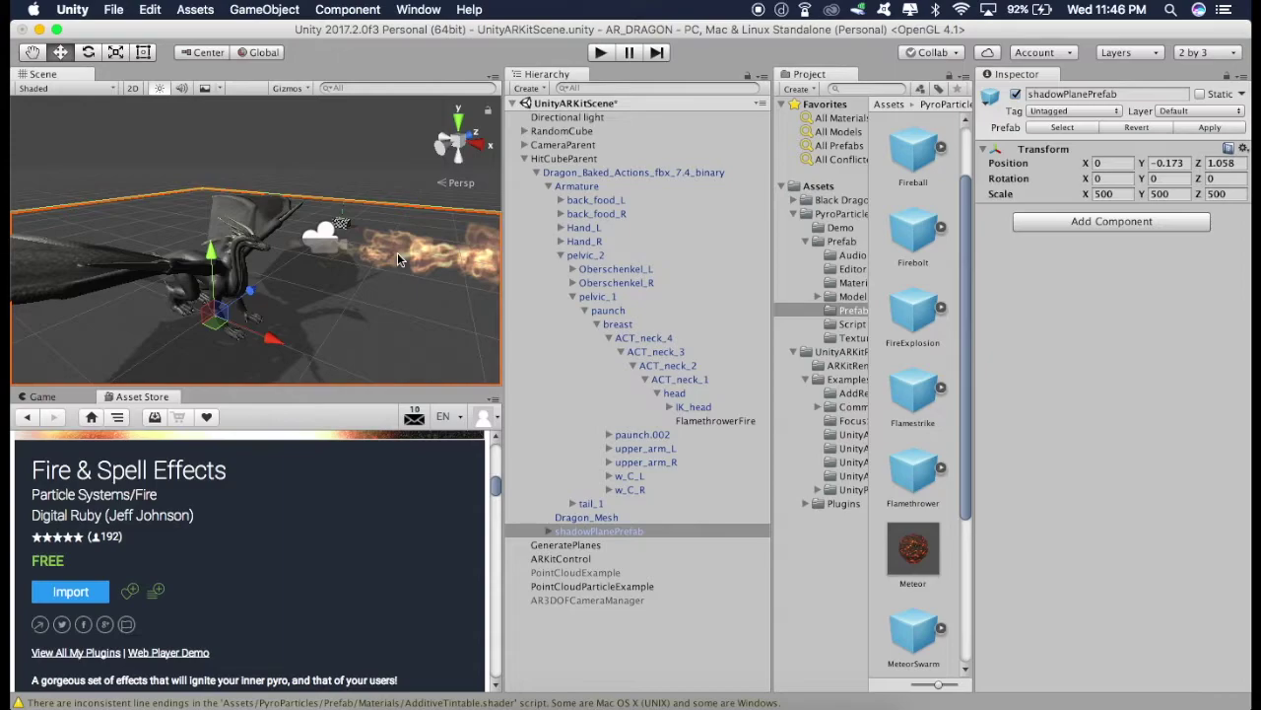
left_click(731, 423)
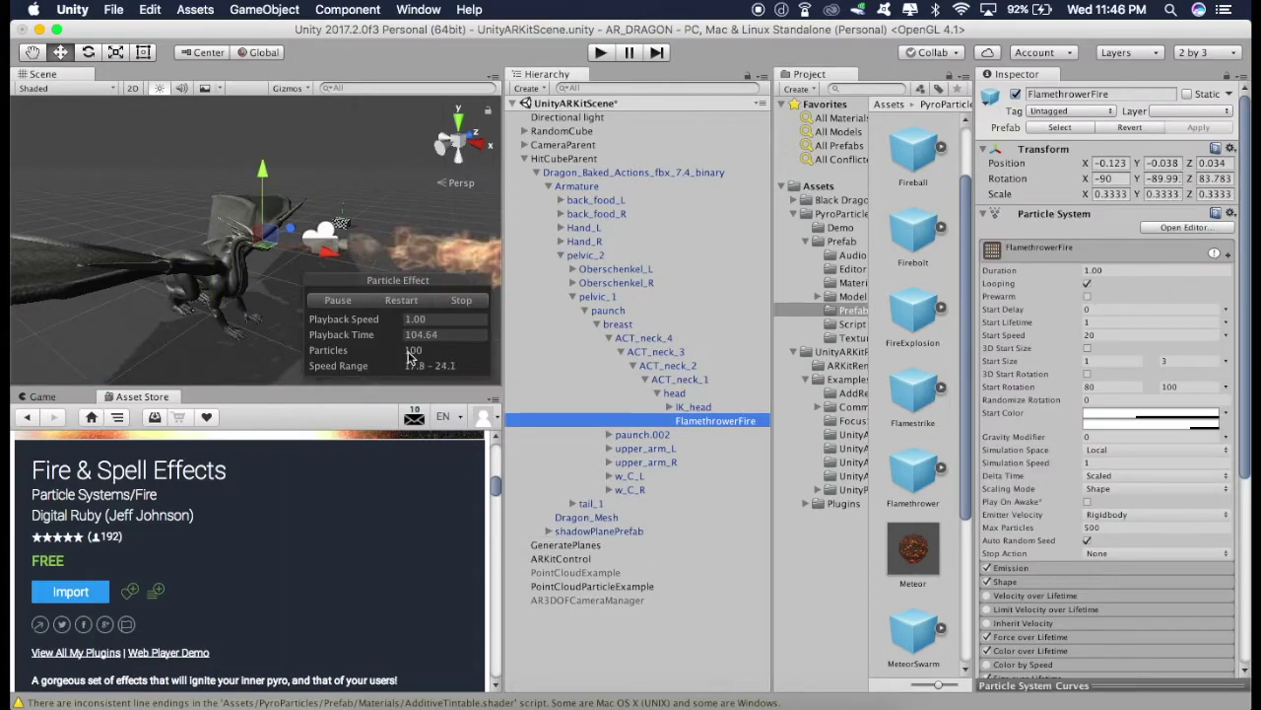
left_click_drag(262, 175, 250, 187)
Fine-tune the flame emitter's position to the dragon's mouth, at 0, -0.087, 0.024.
key("f")
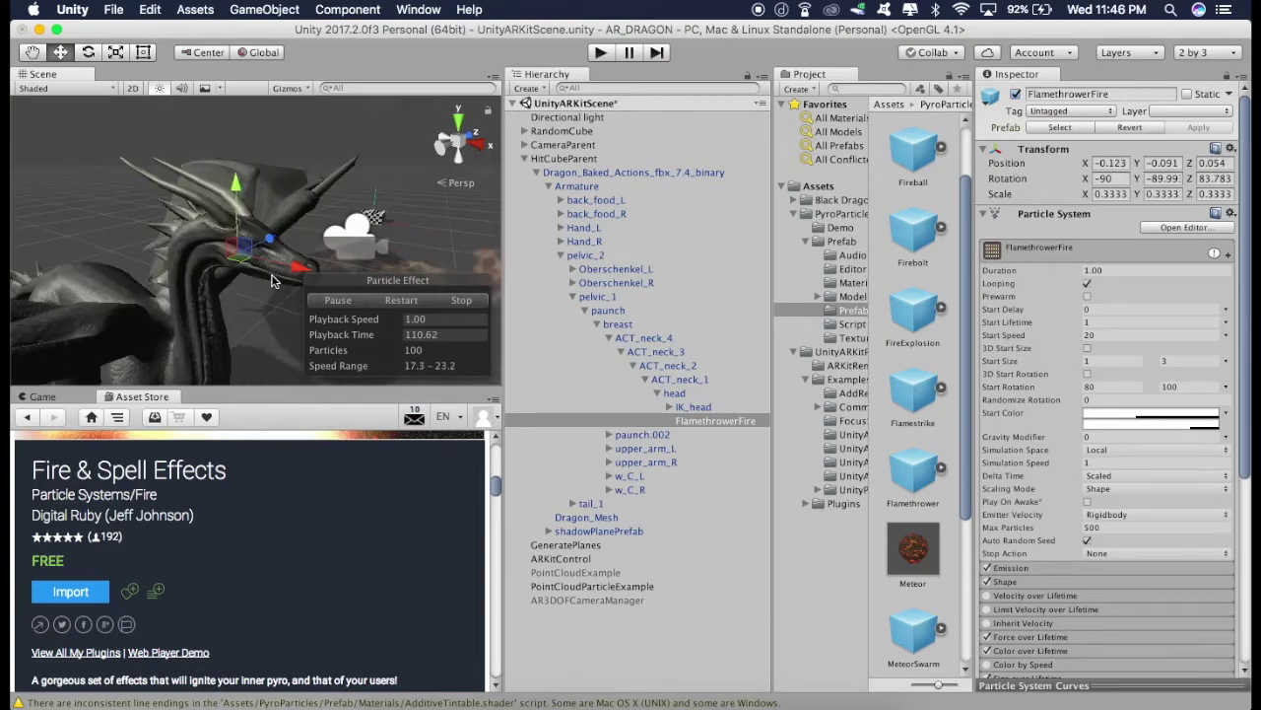
left_click(33, 52)
scroll(218, 184, "down", 5)
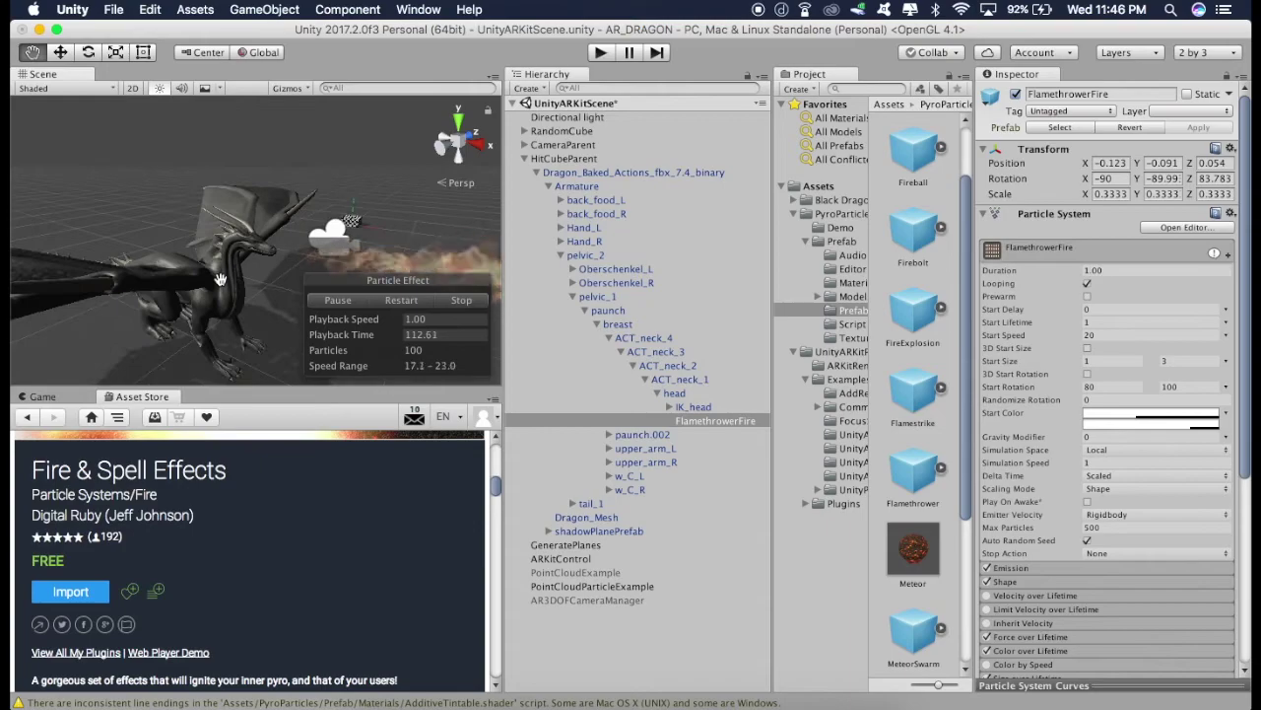
left_click_drag(219, 184, 253, 138, "alt")
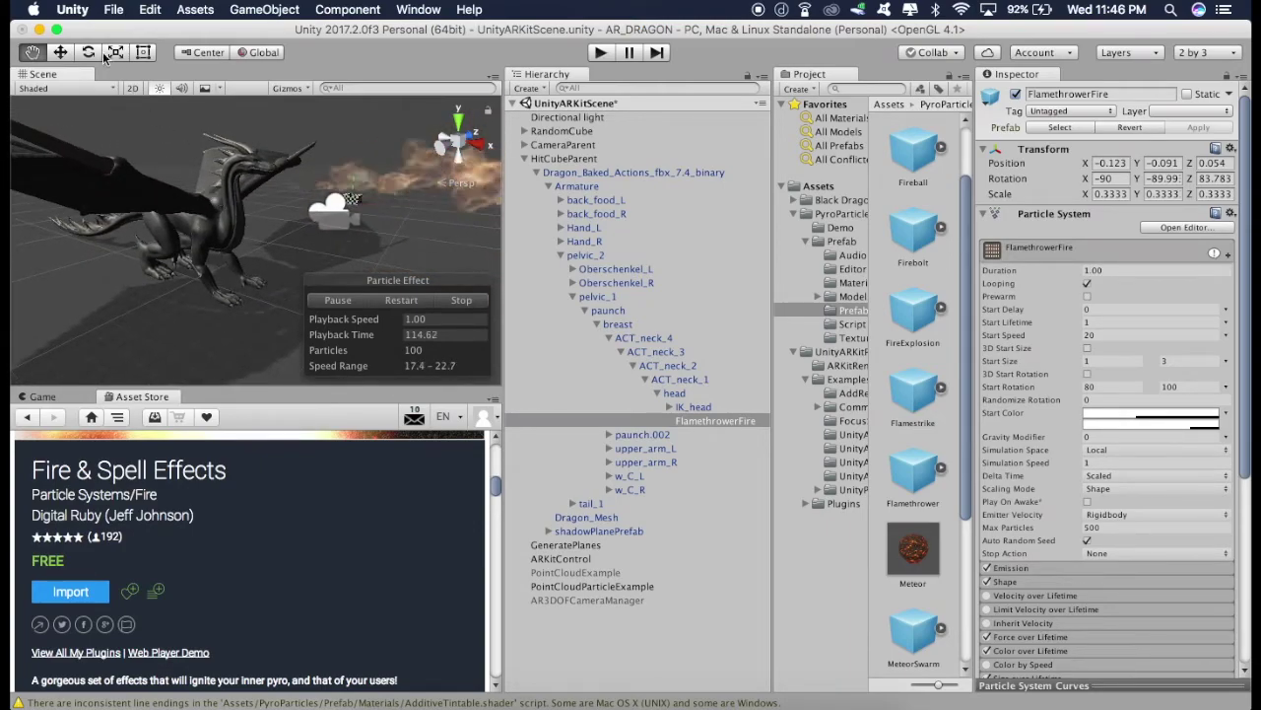
key("w")
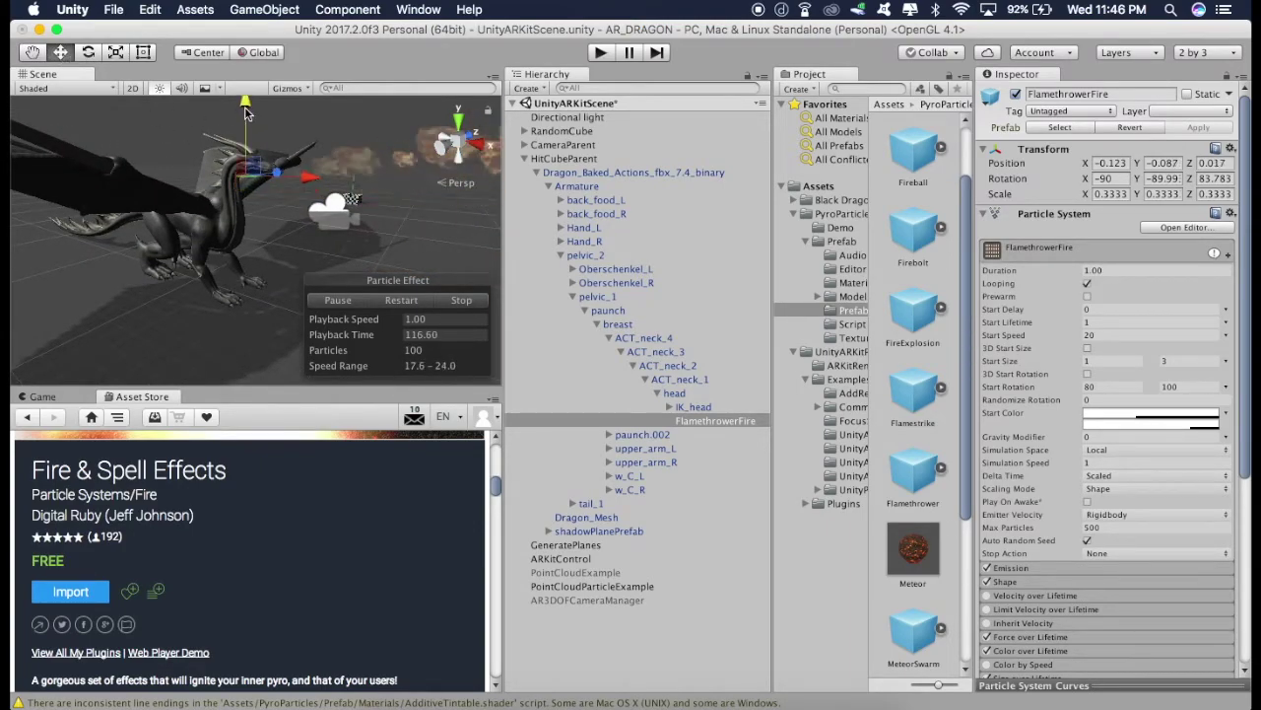
left_click_drag(265, 182, 91, 226)
key("q")
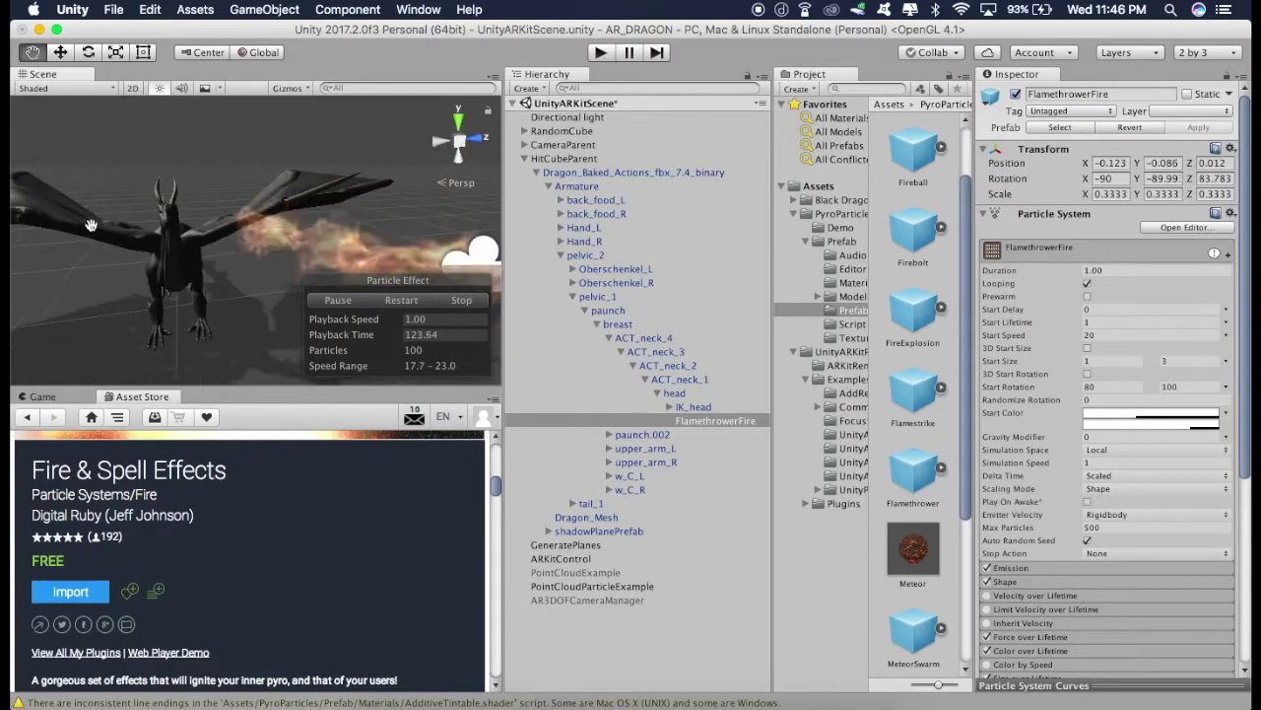
left_click(59, 53)
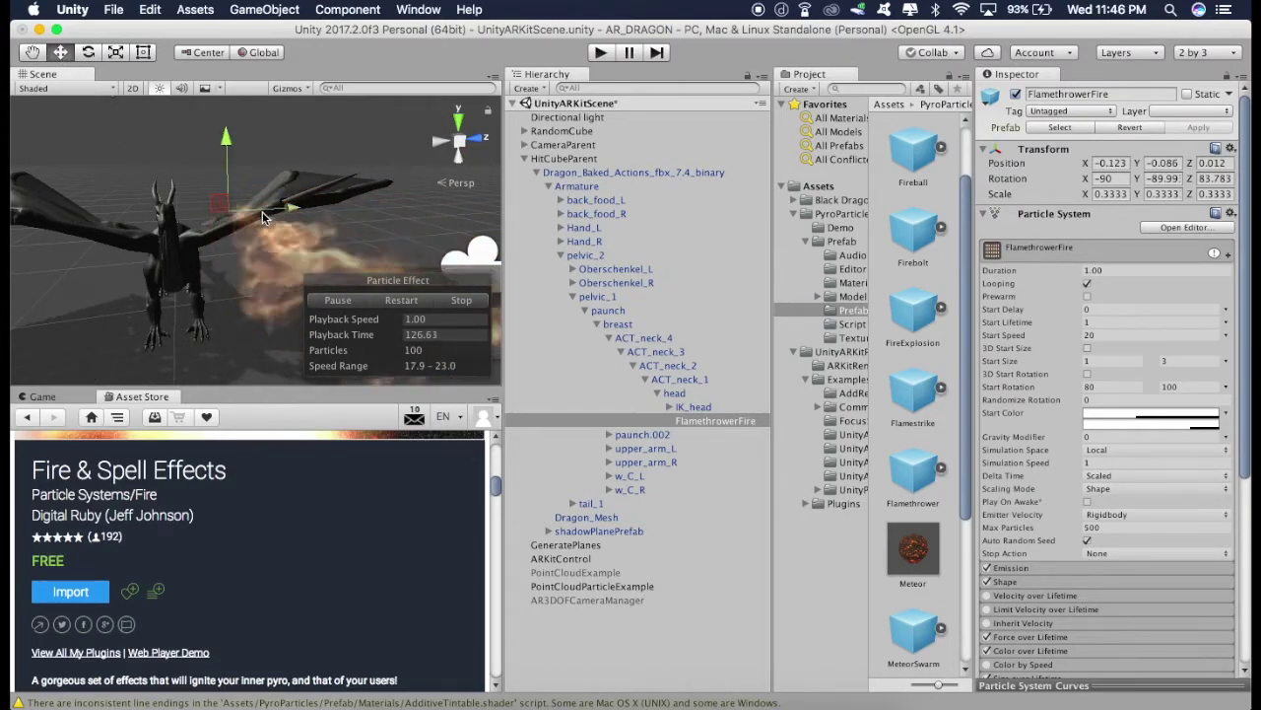
left_click_drag(262, 211, 212, 217)
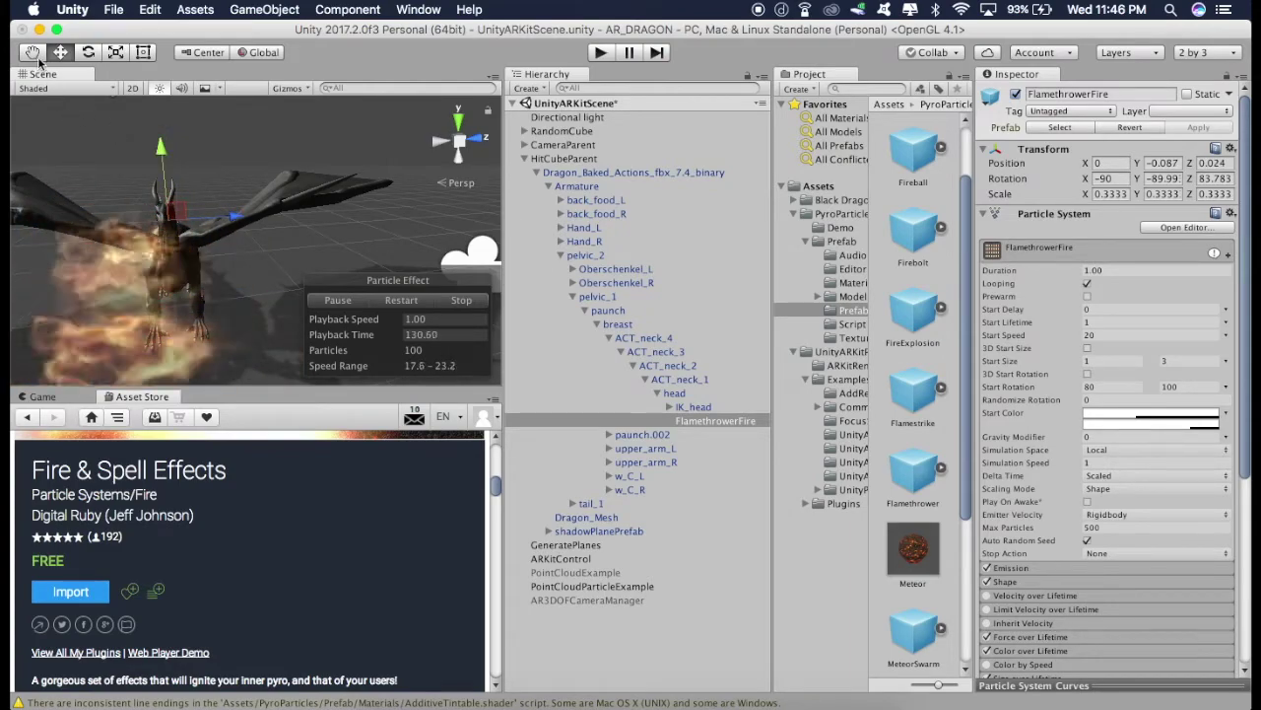
middle_click_drag(187, 226, 250, 284)
scroll(279, 286, "up", 5)
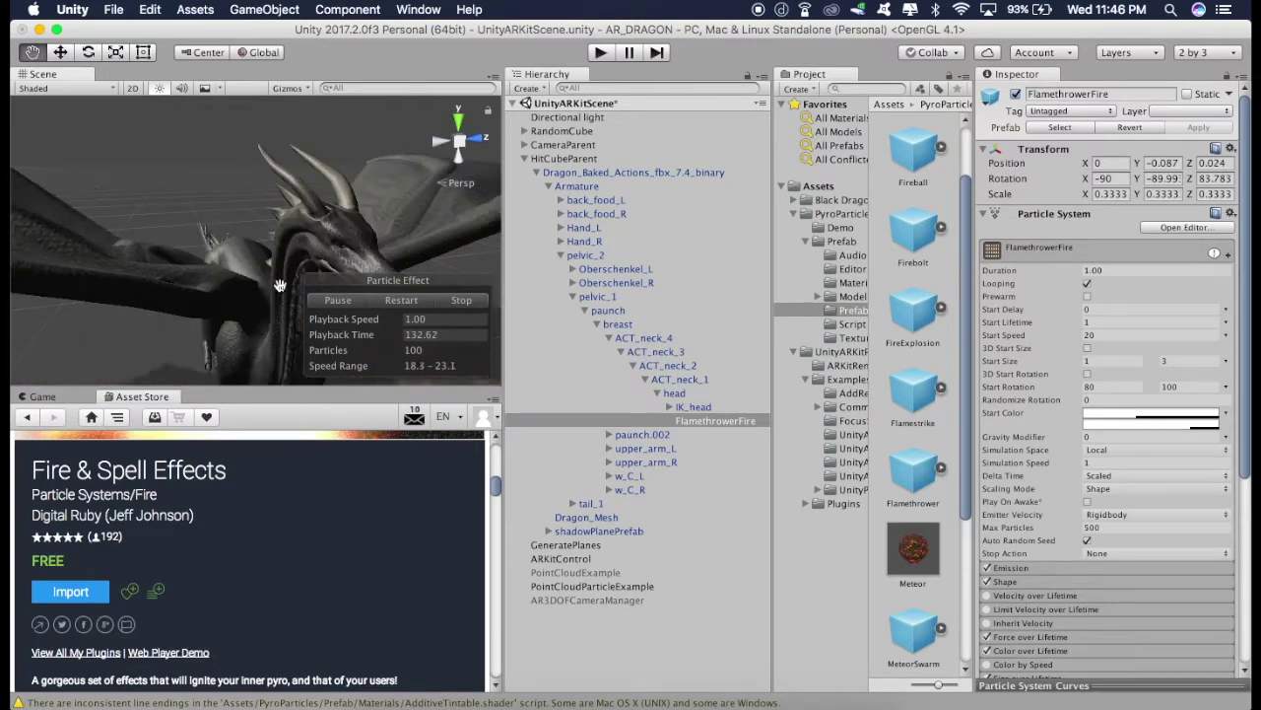
left_click_drag(280, 285, 223, 249, "alt")
scroll(380, 238, "down", 5)
scroll(207, 238, "up", 3)
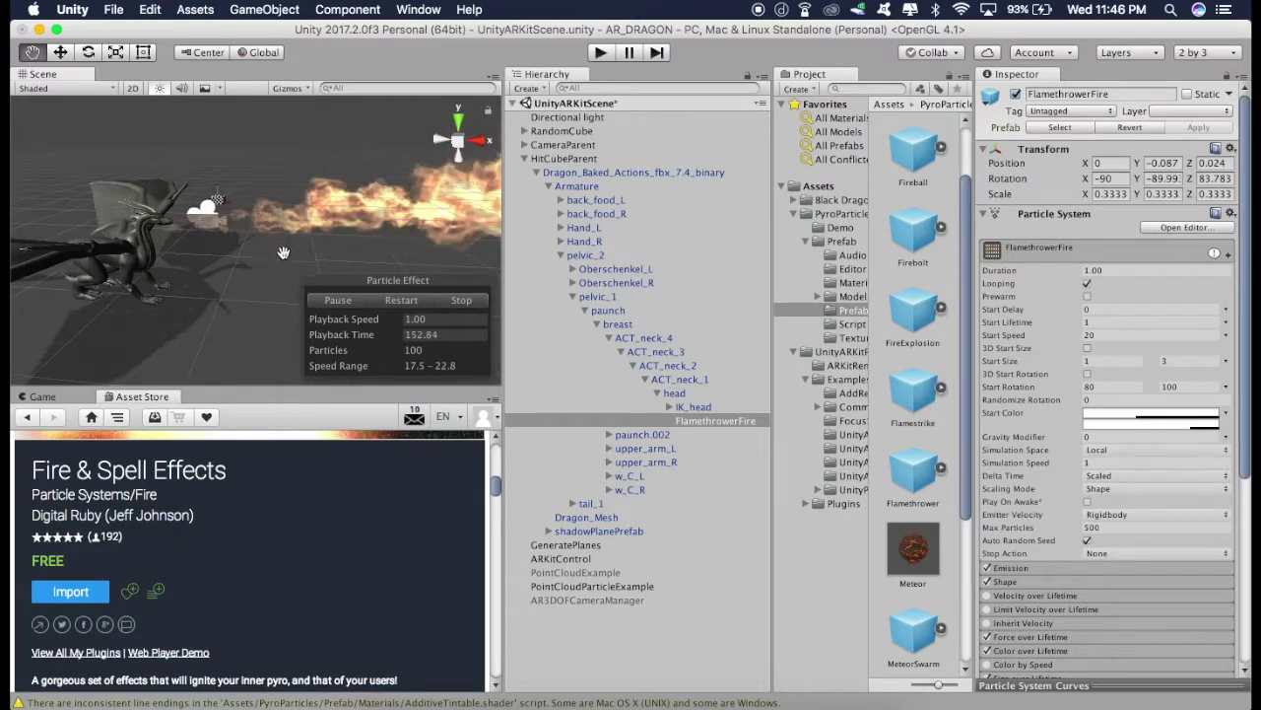
Rotate the FlamethrowerFire effect so the flame jets straight forward from the dragon's mouth.
left_click(88, 55)
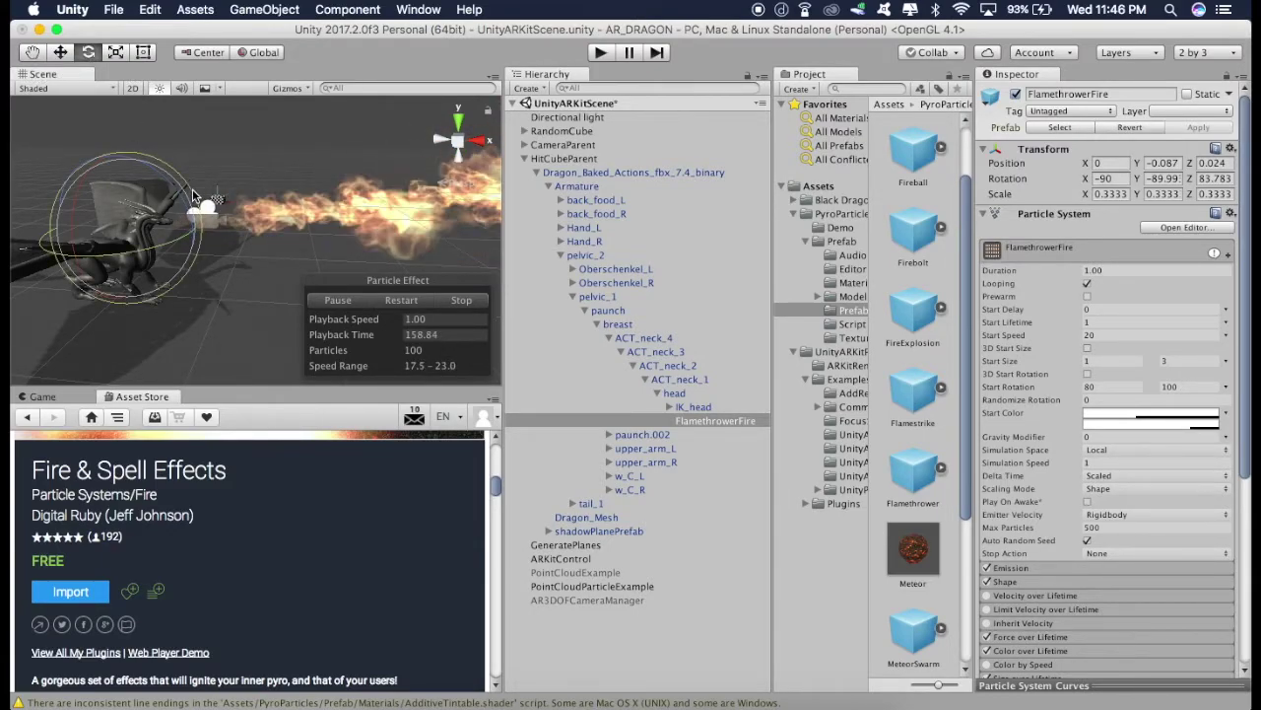
left_click_drag(193, 188, 207, 233)
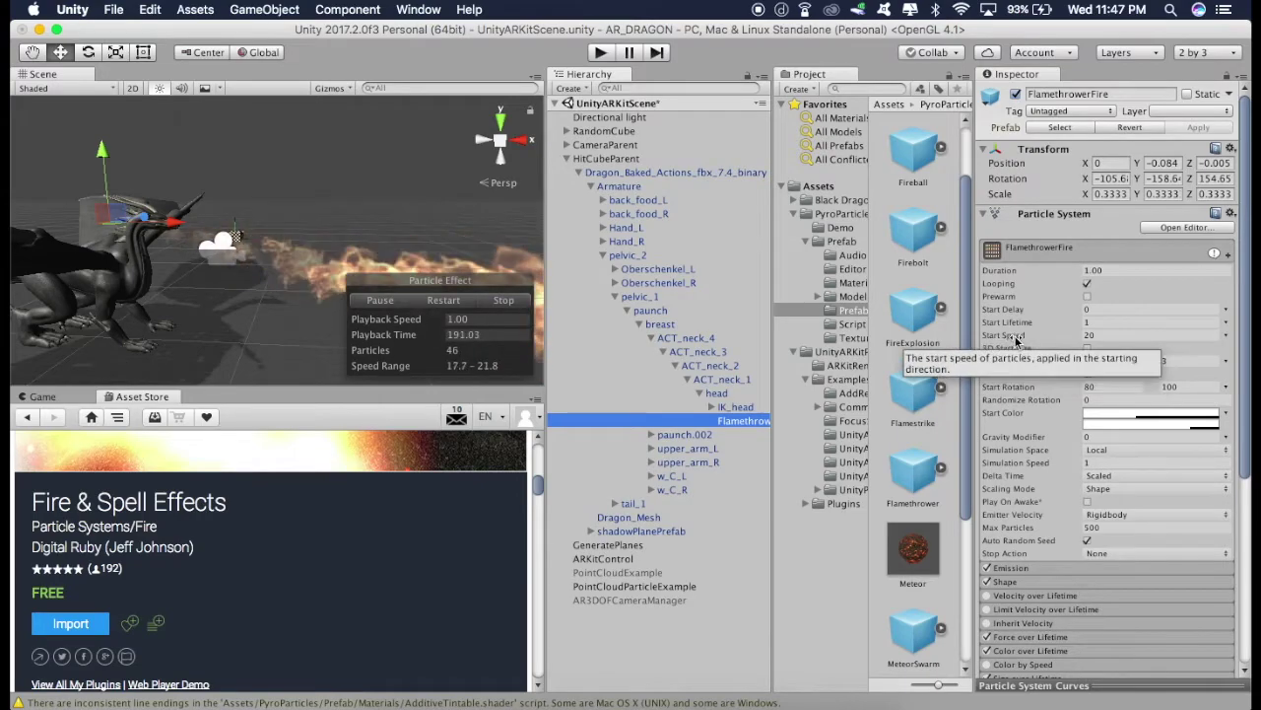
Set FlamethrowerFire's Start Speed to 10 and orbit the Scene view to check the shorter flame.
type("10")
left_click_drag(197, 236, 59, 242, "alt")
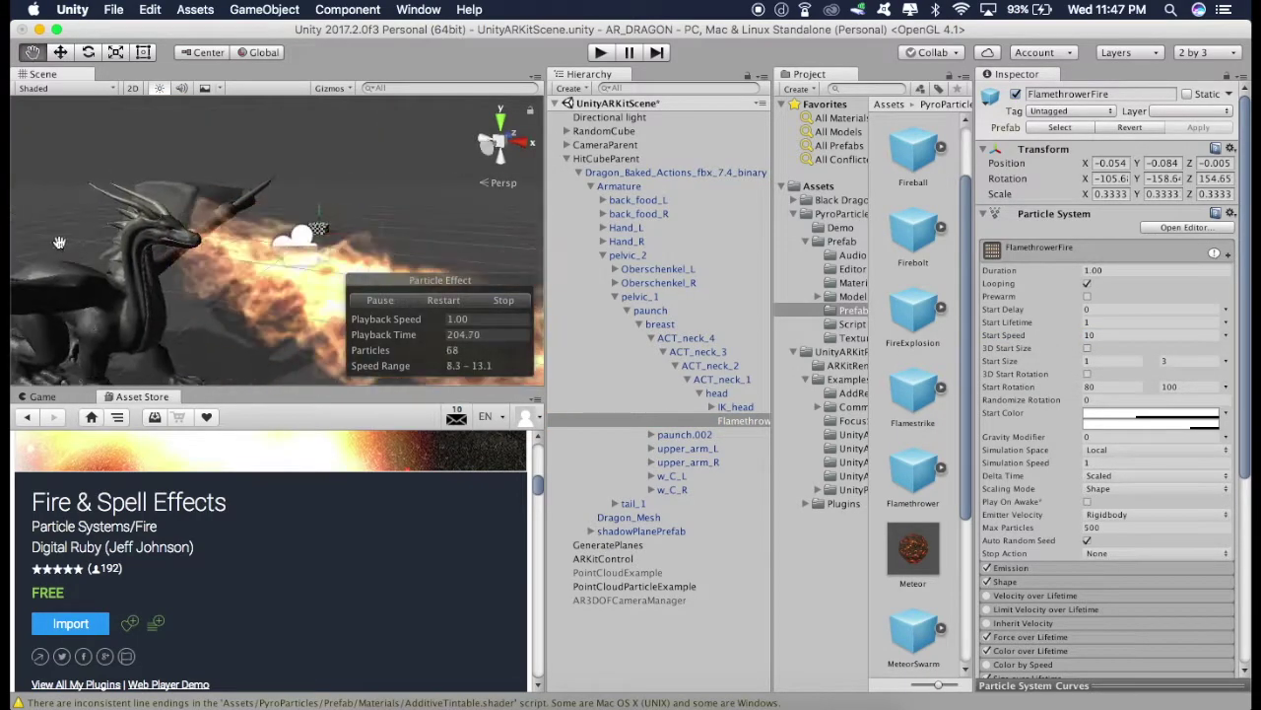
scroll(70, 295, "up", 3)
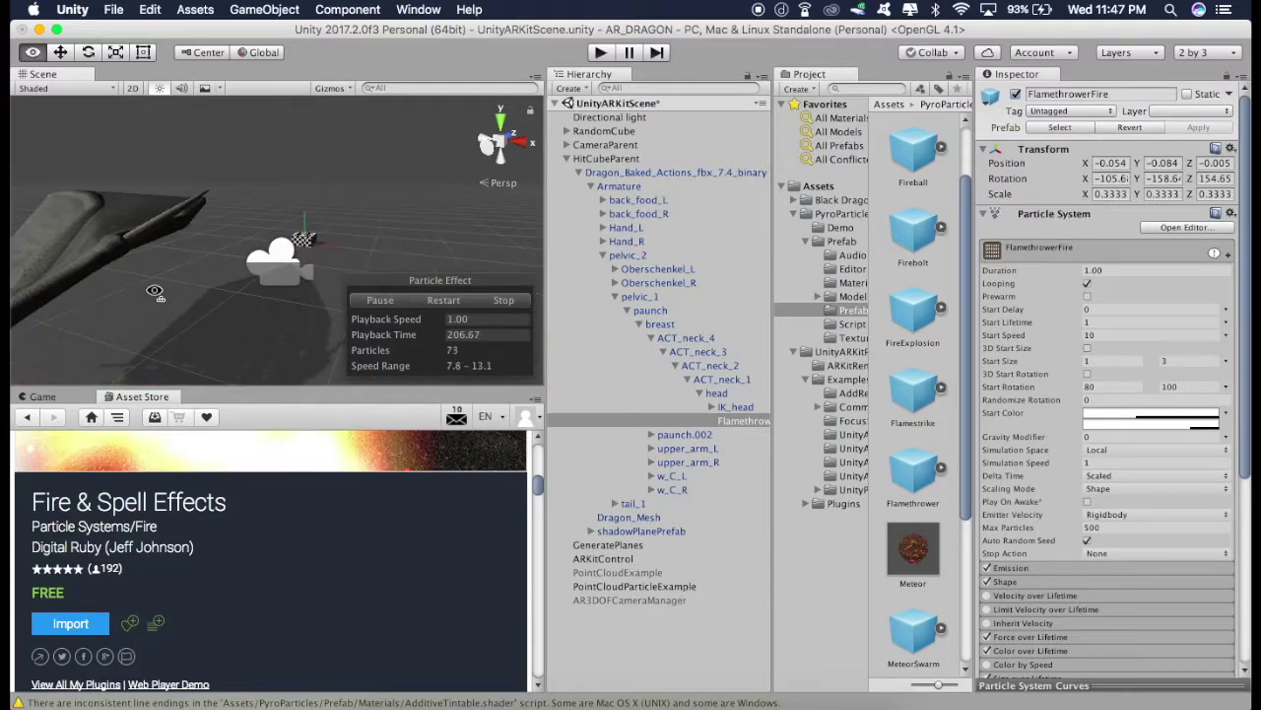
left_click_drag(155, 291, 32, 303, "alt")
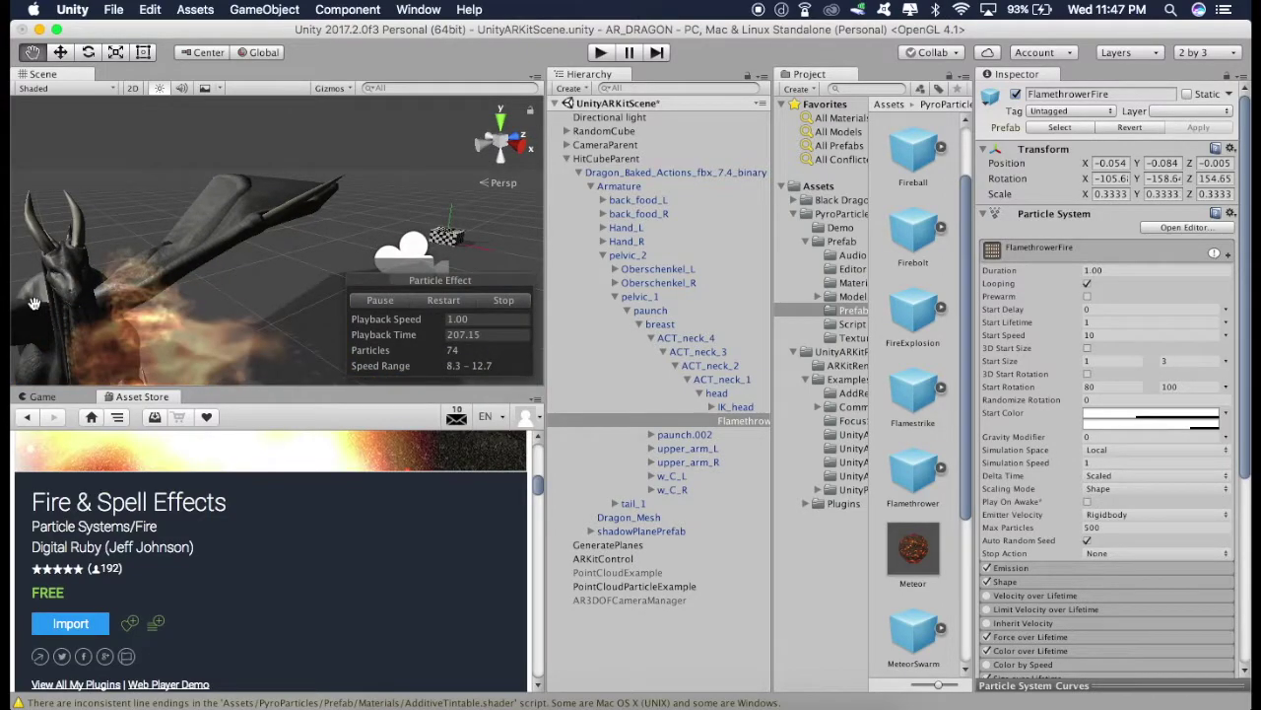